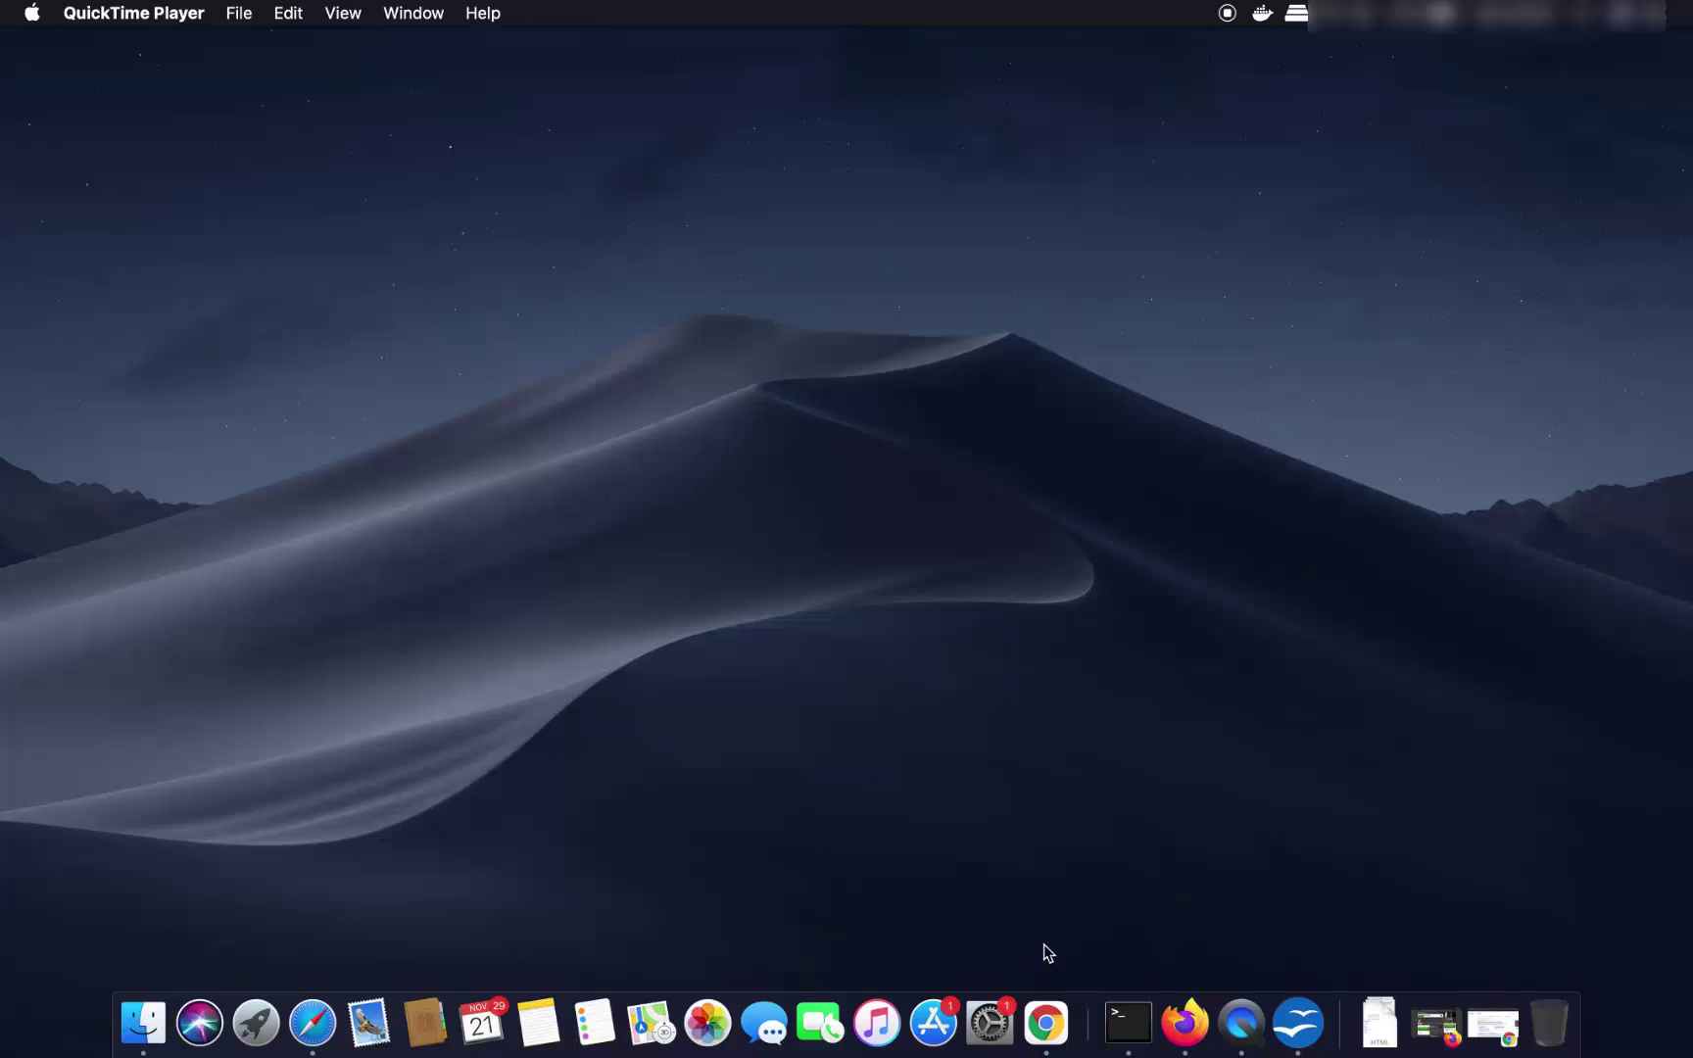
Using Chrome, download WineBottler 1.8.6 Stable from winebottler.kronenberg.org, getting past the ads.
left_click(1047, 1028)
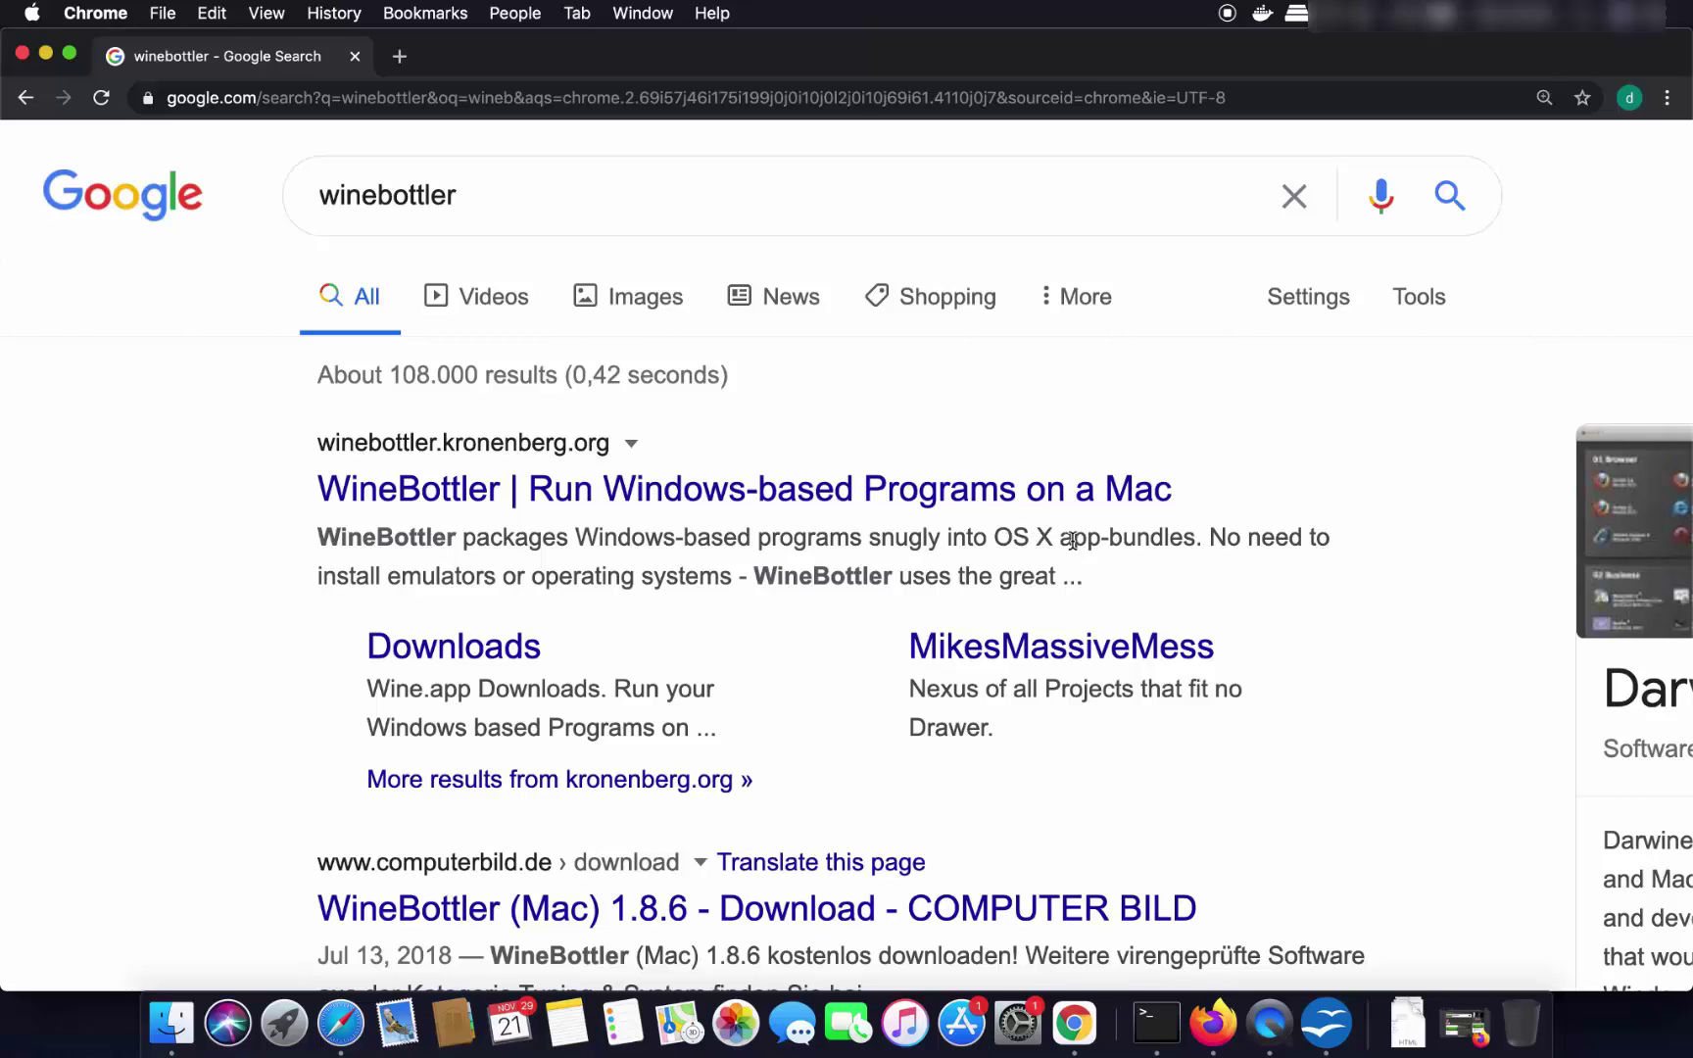
left_click(809, 496)
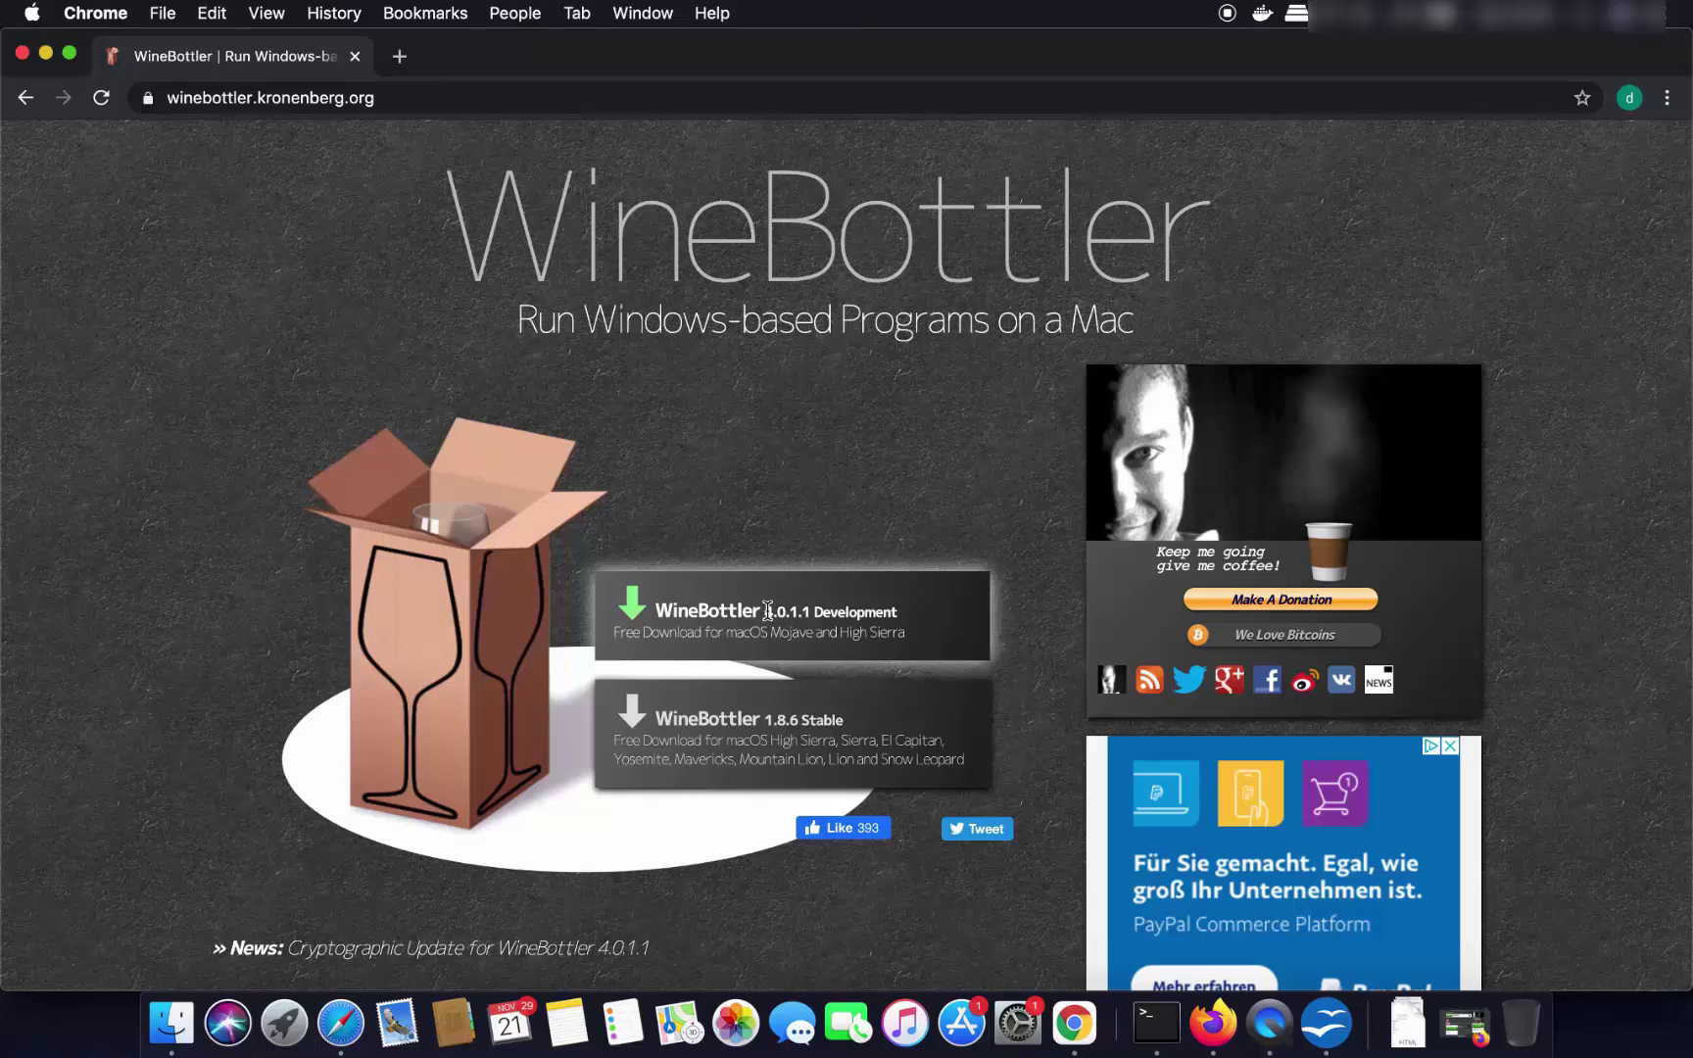
left_click(787, 741)
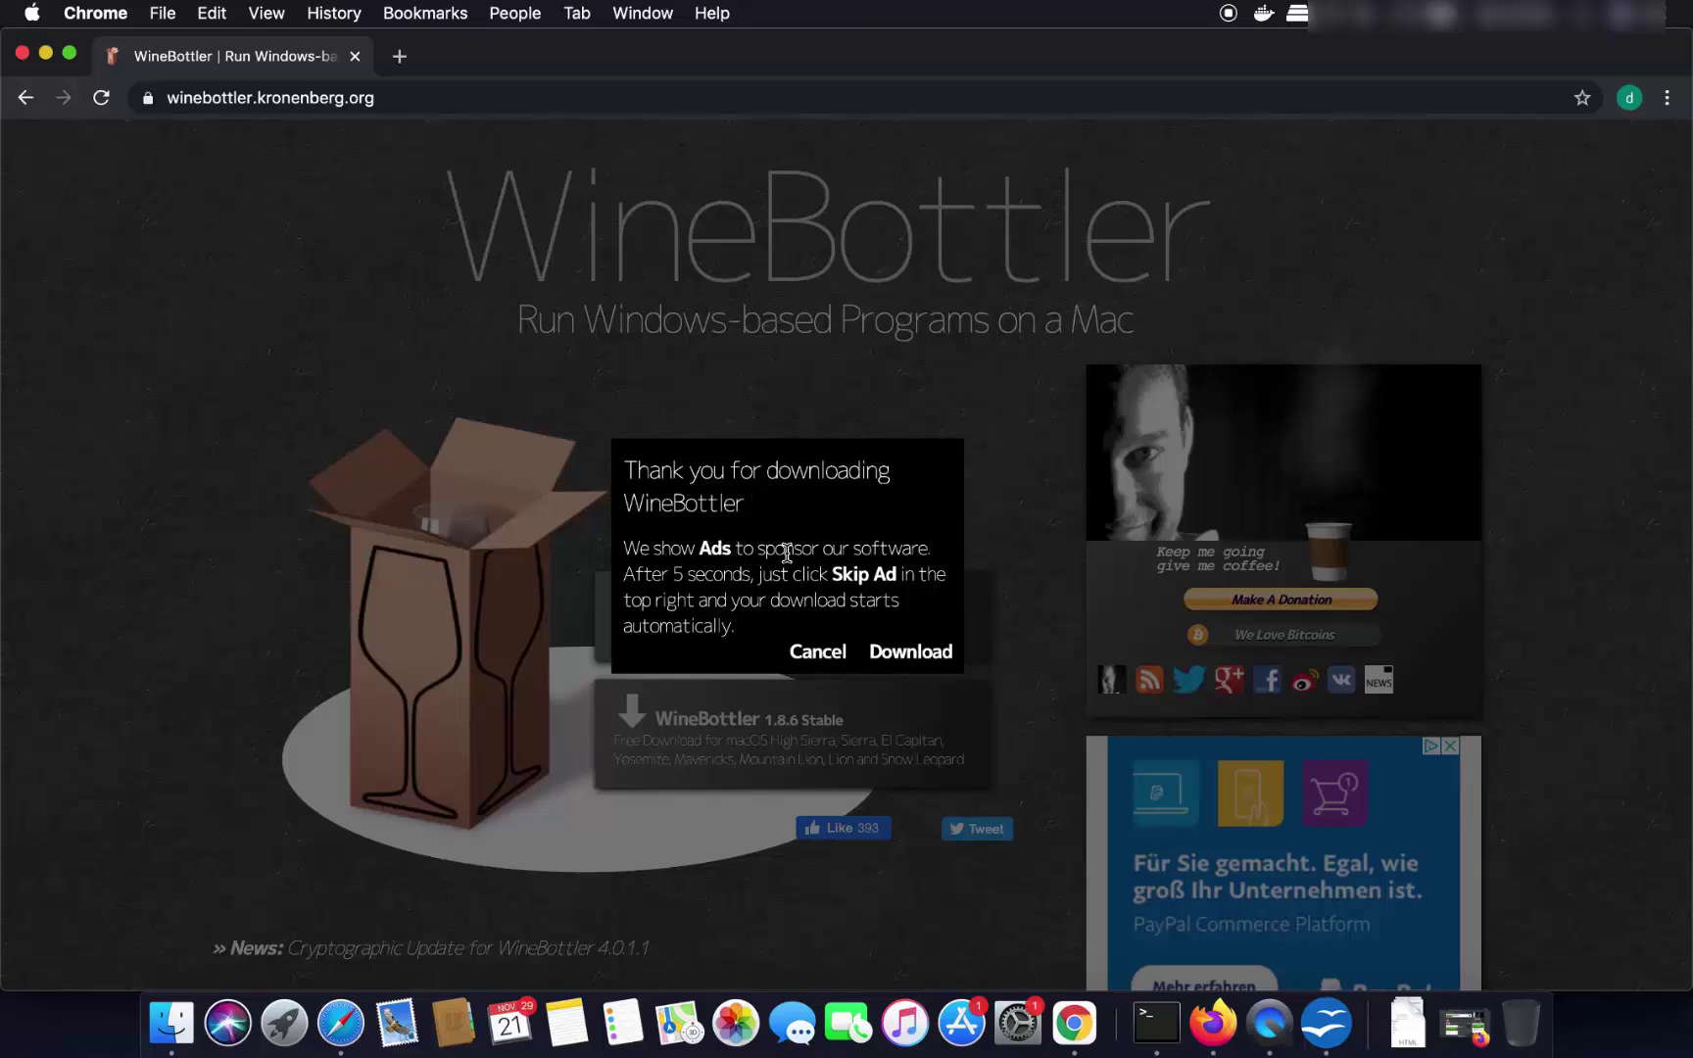
left_click(893, 653)
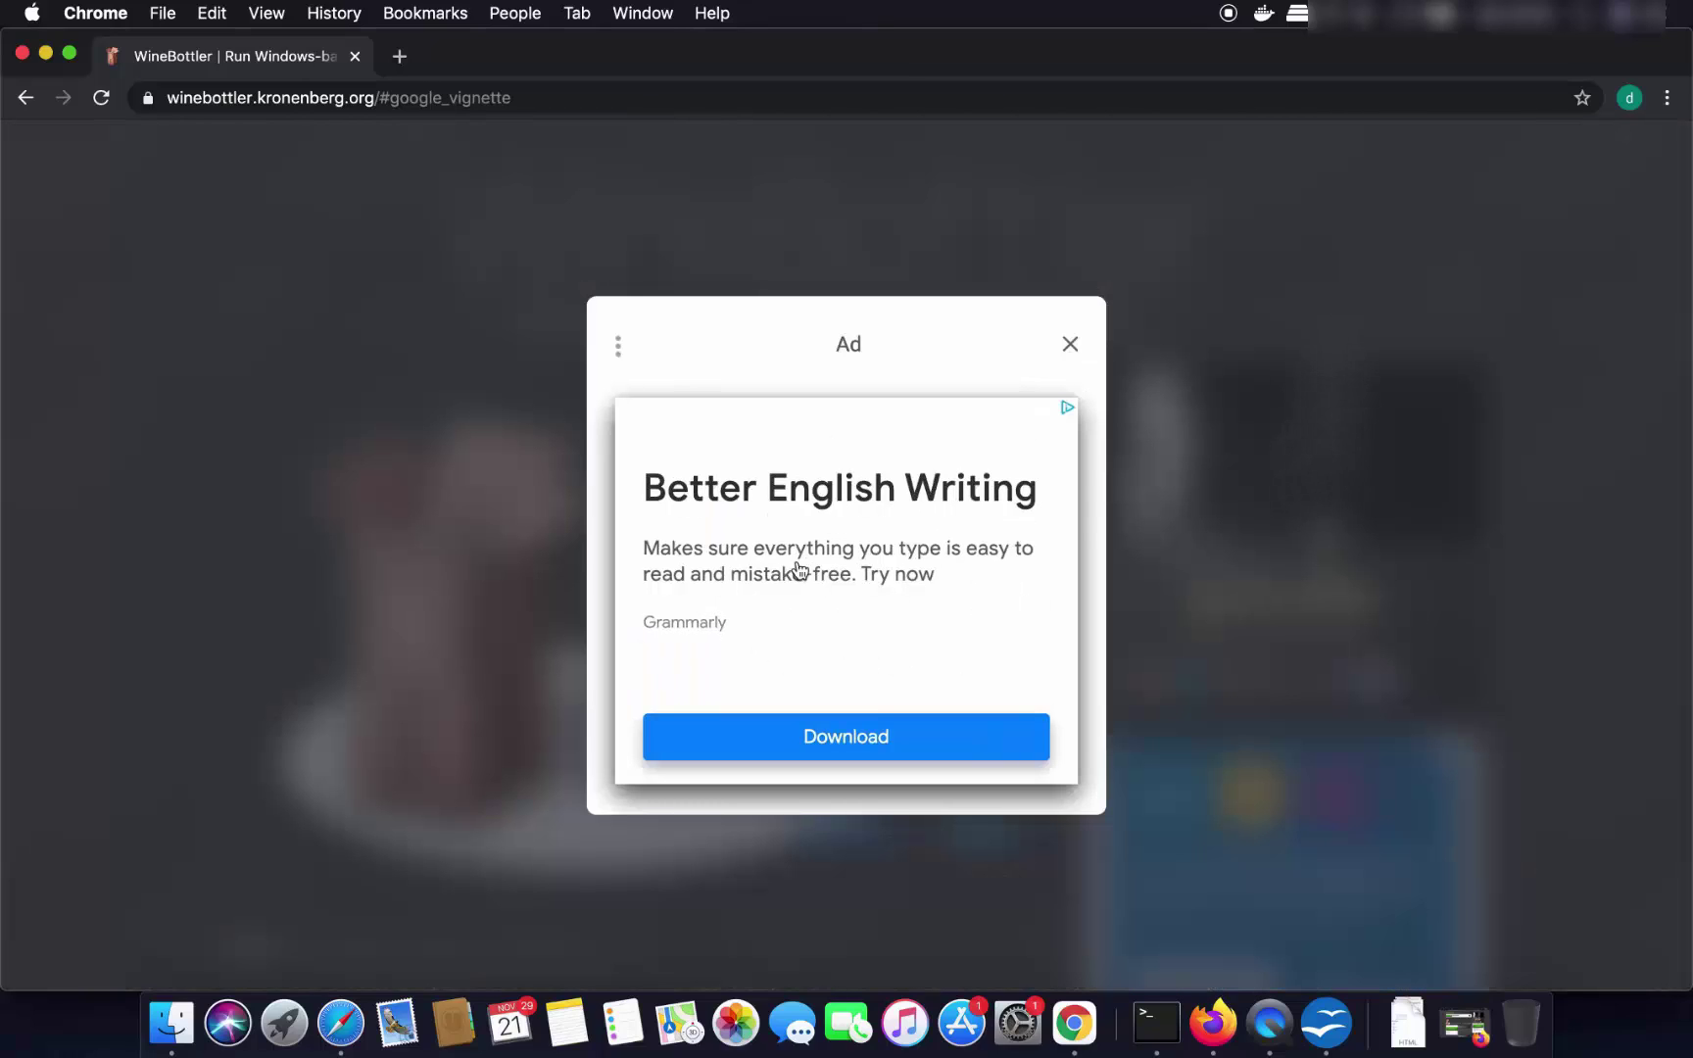
left_click(1069, 345)
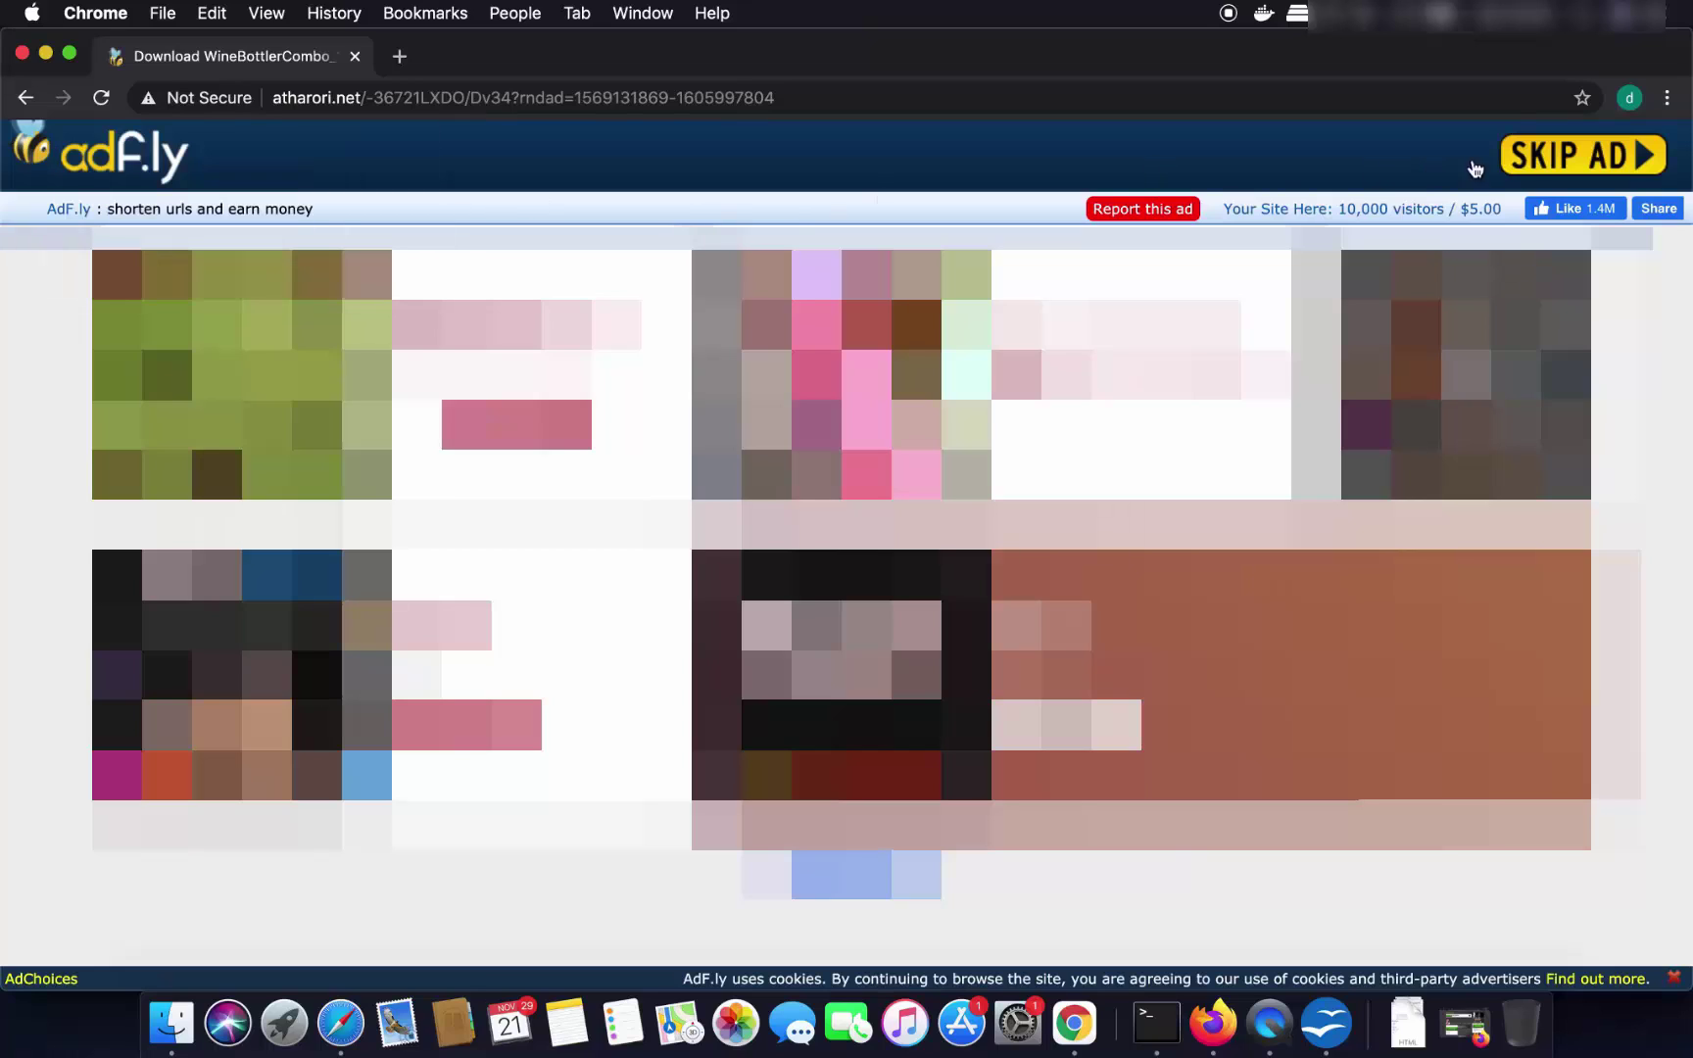
left_click(1570, 159)
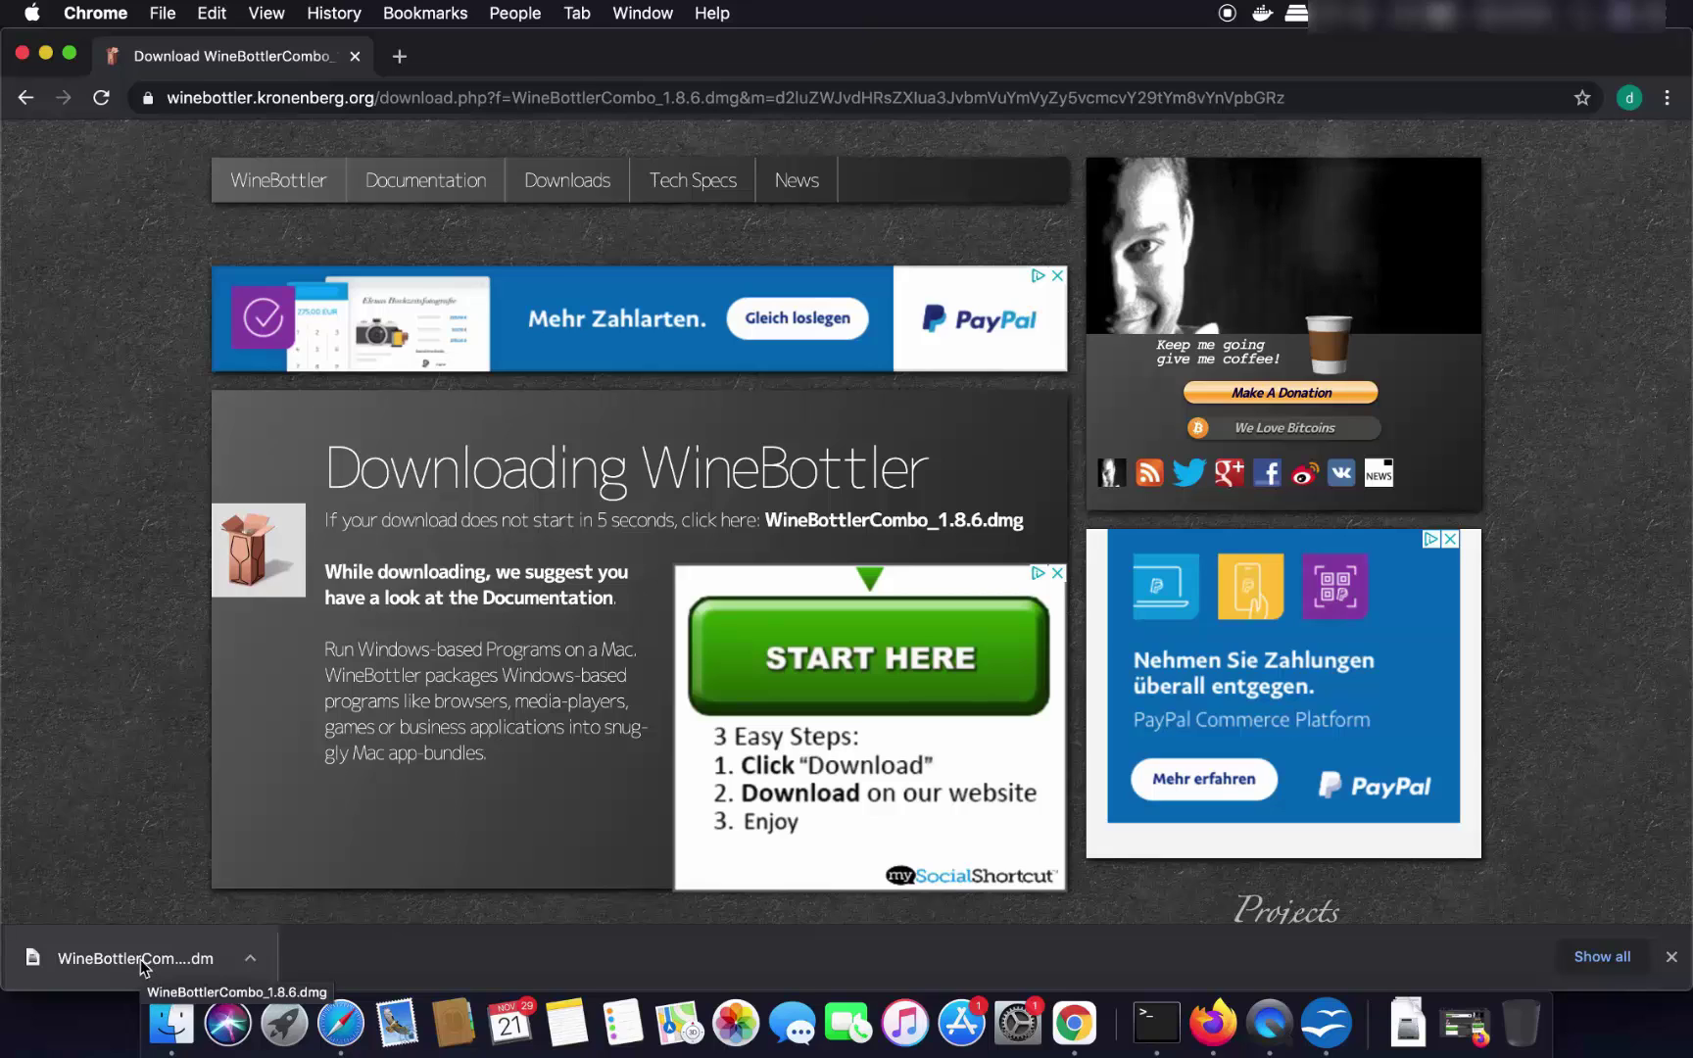
Open the downloaded WineBottlerCombo_1.8.6.dmg and copy Wine and WineBottler into the Applications folder.
left_click(140, 959)
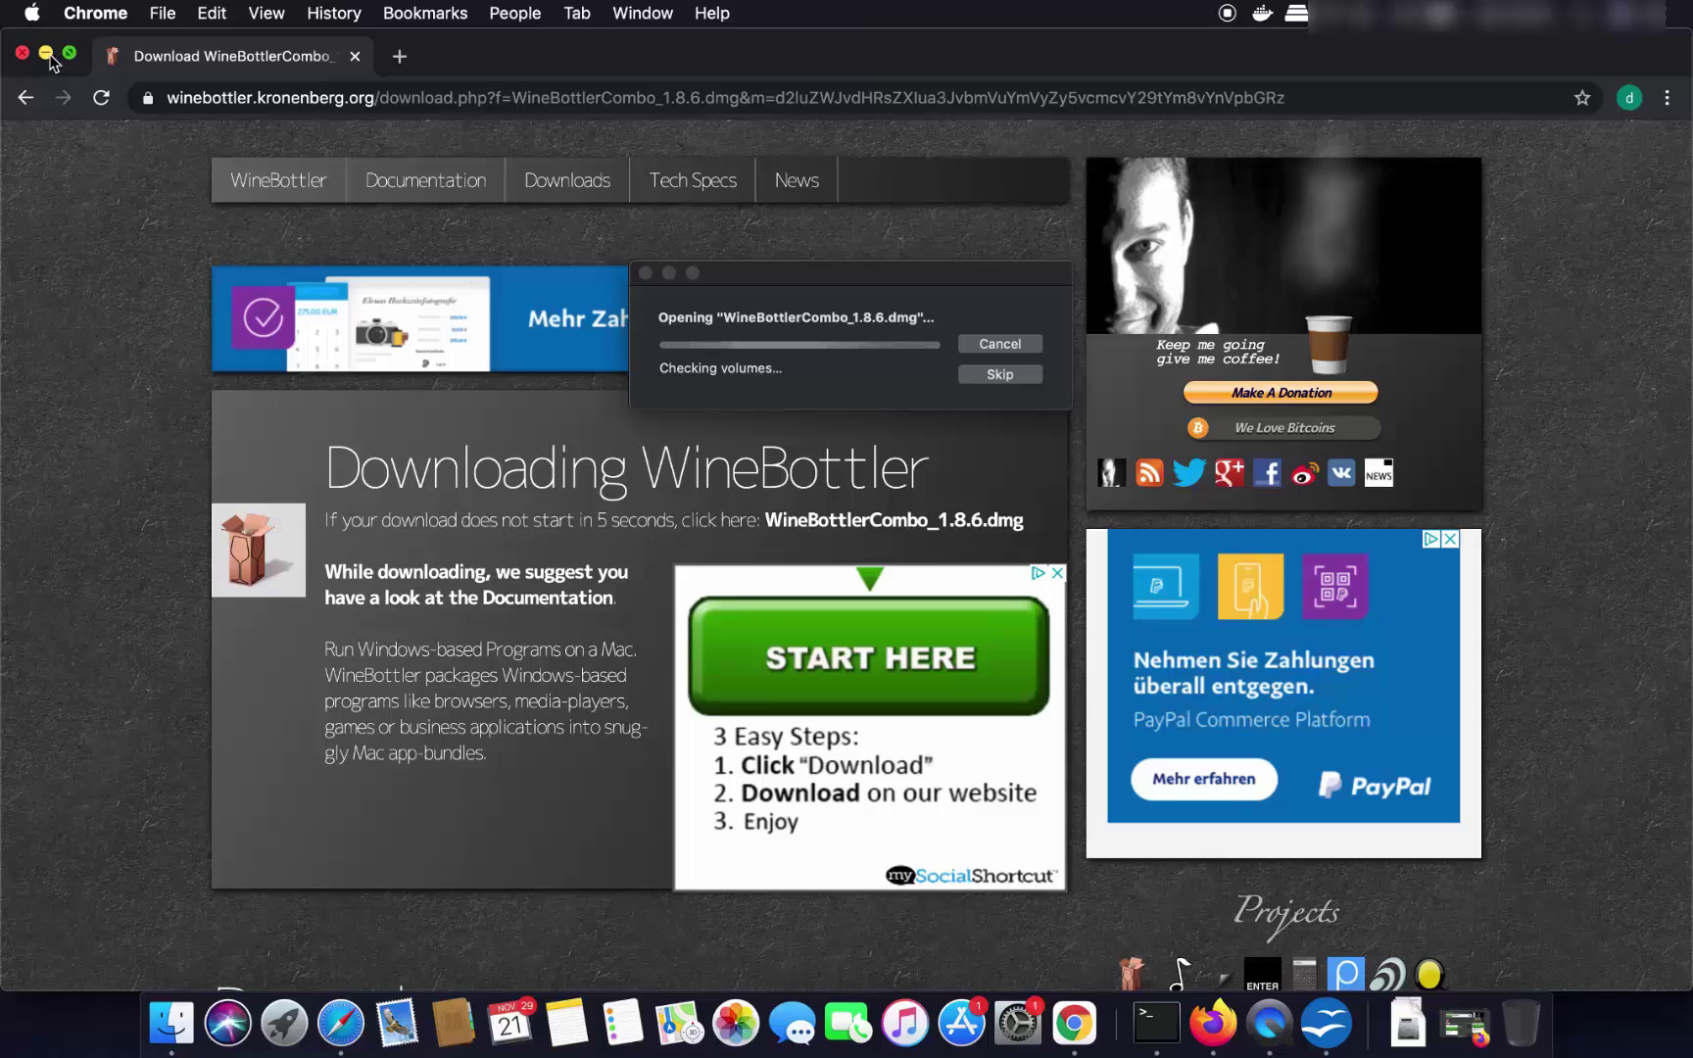
mouse_move(0, 0)
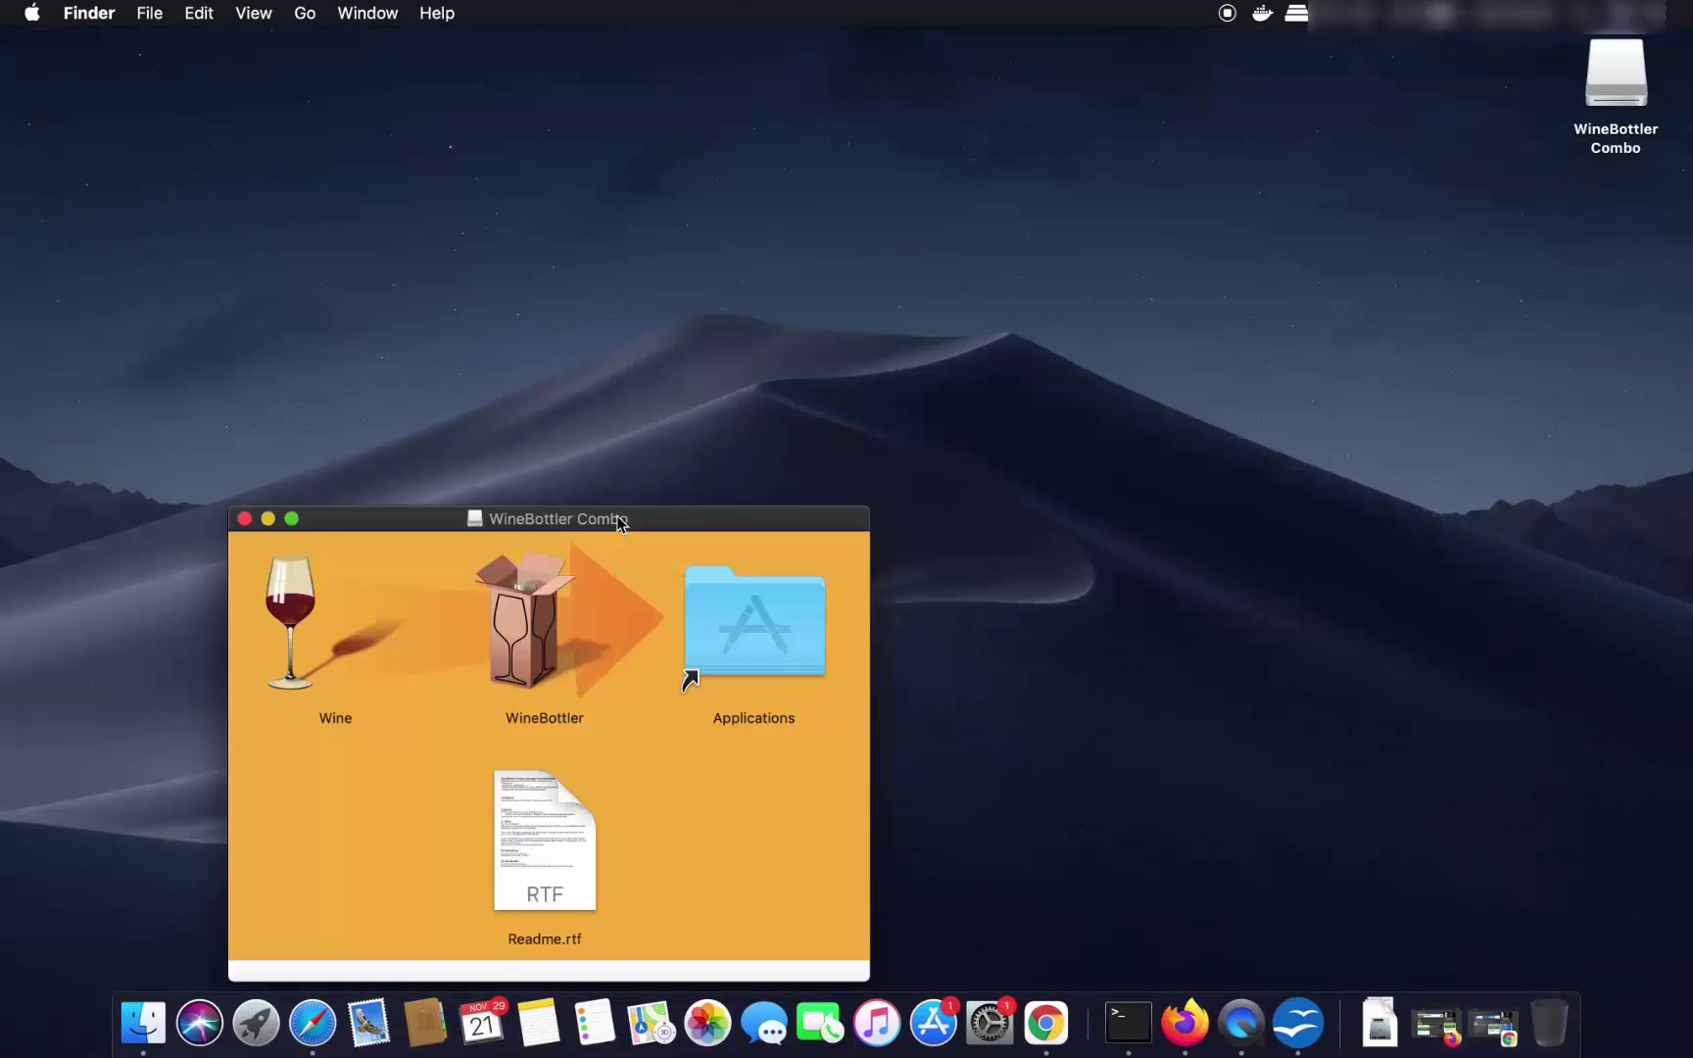
left_click_drag(630, 522, 877, 289)
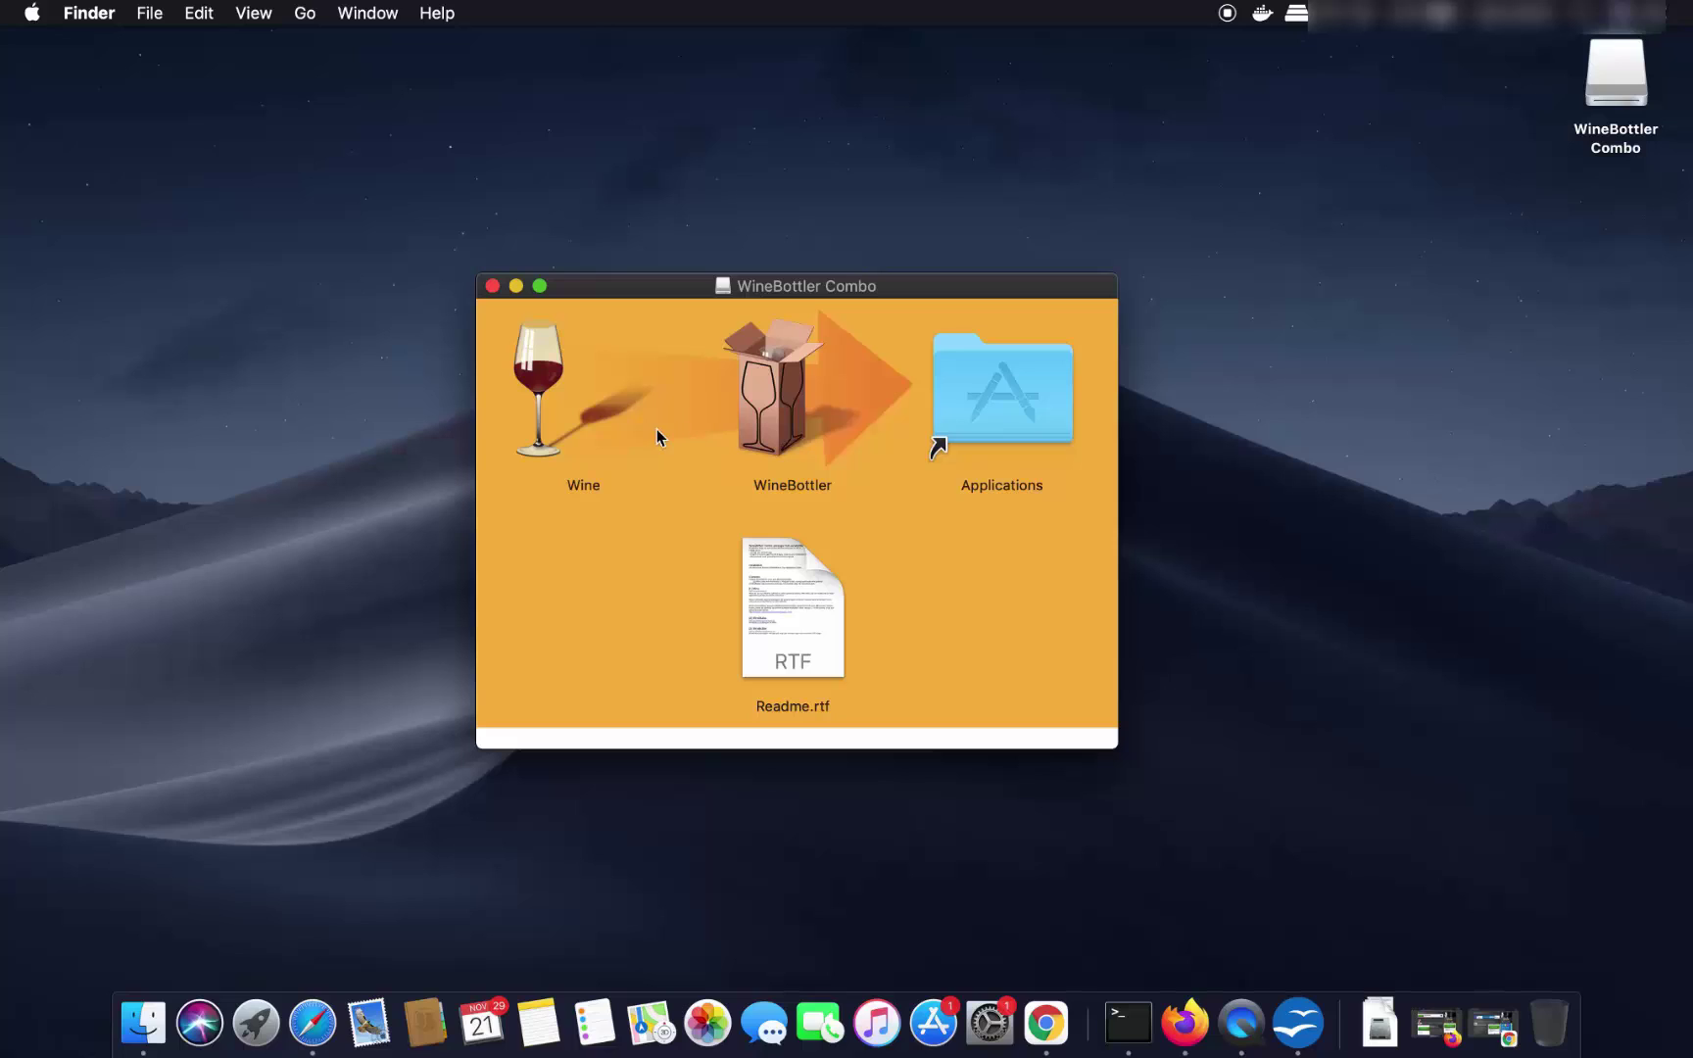
left_click_drag(490, 356, 1016, 409)
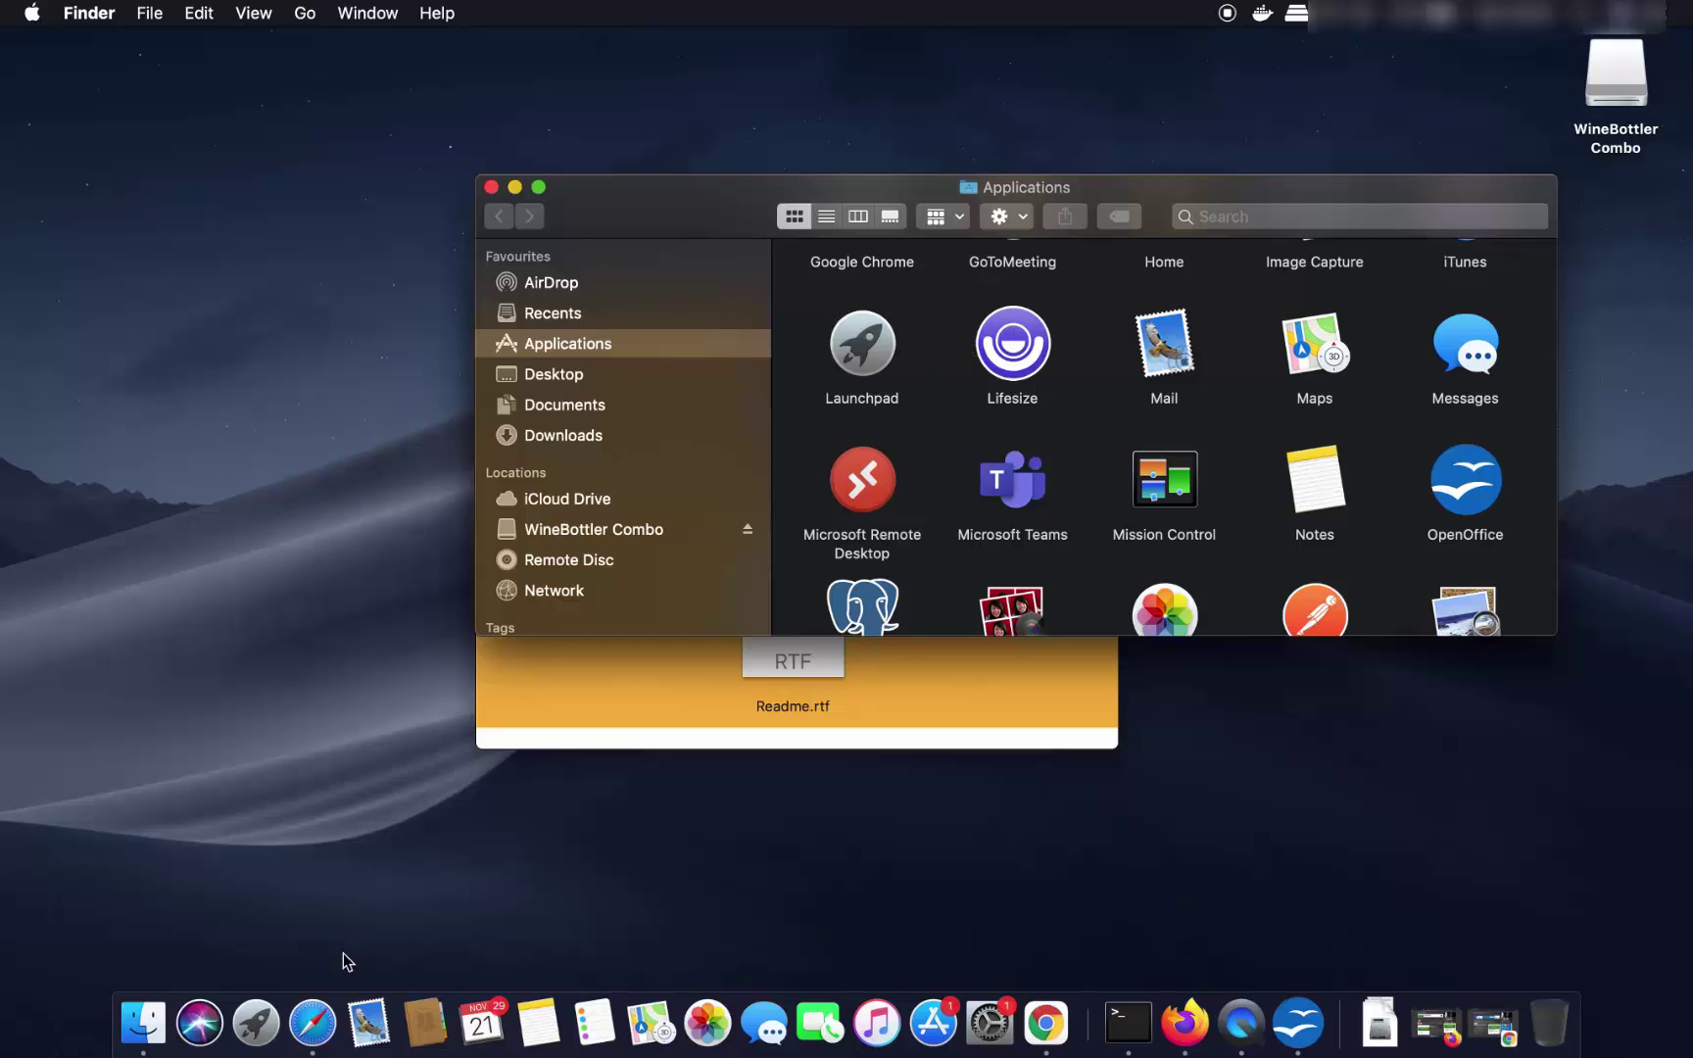
Launch WineBottler from Launchpad and allow the internet-downloaded app to open.
left_click(256, 1022)
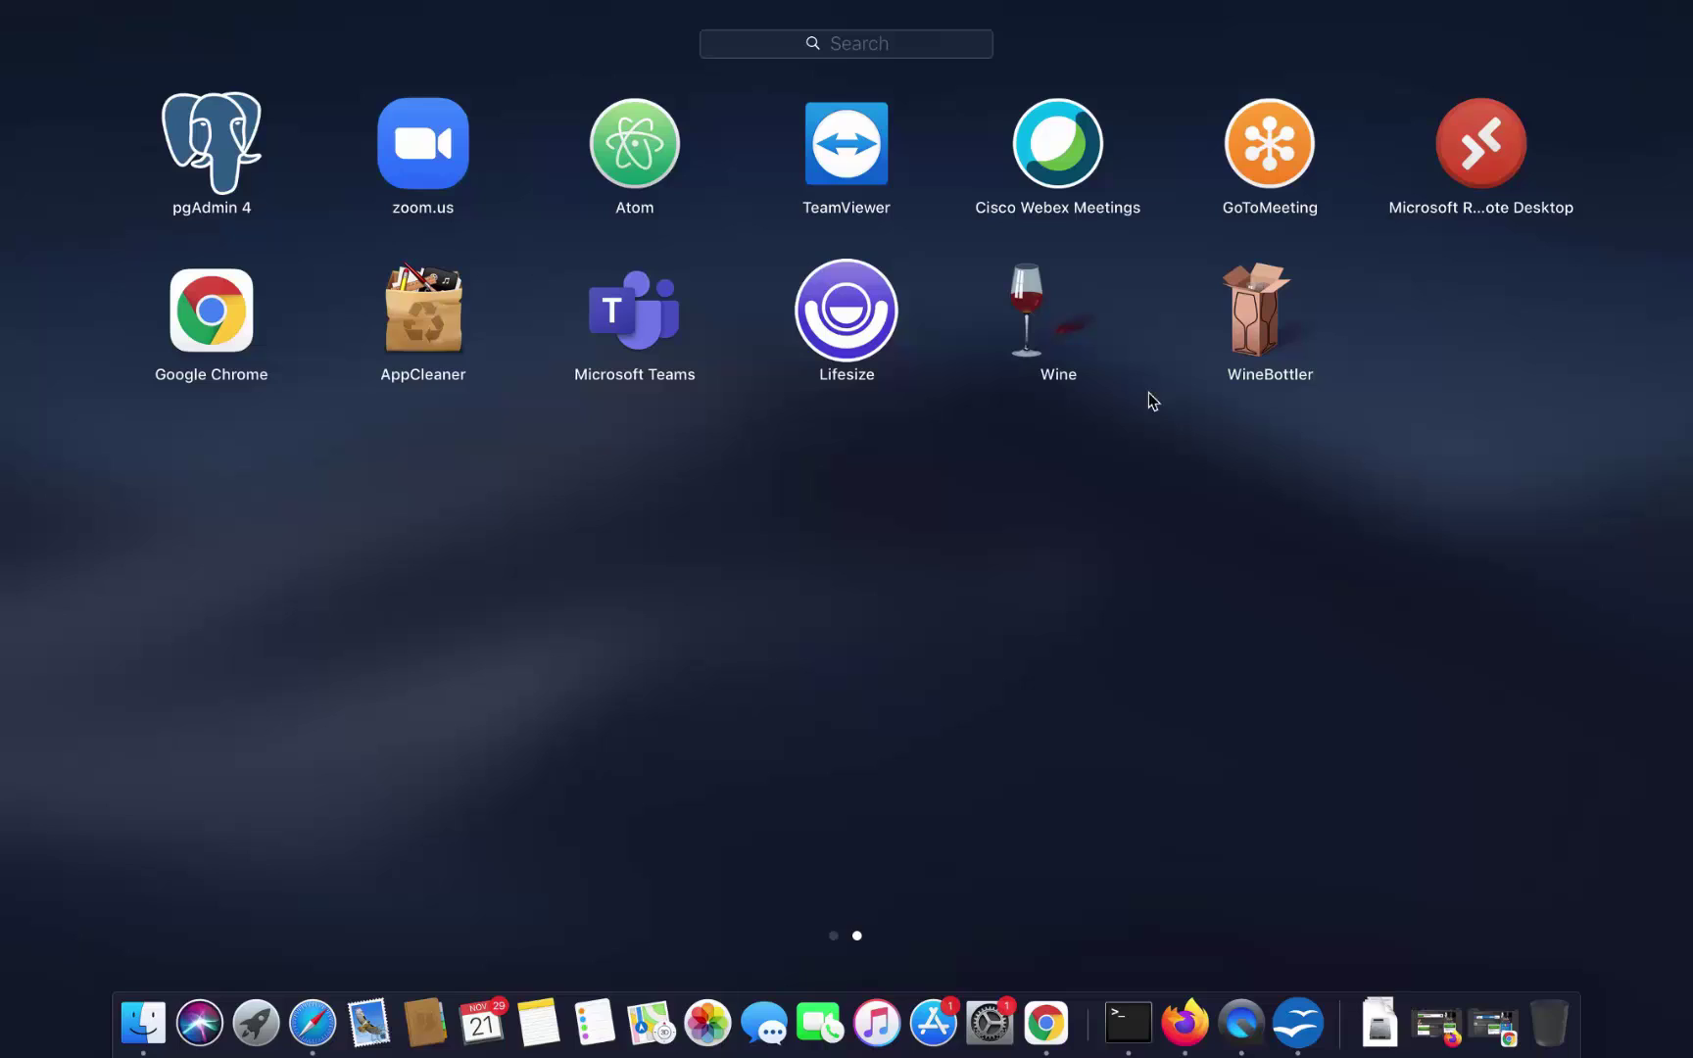
left_click(1252, 338)
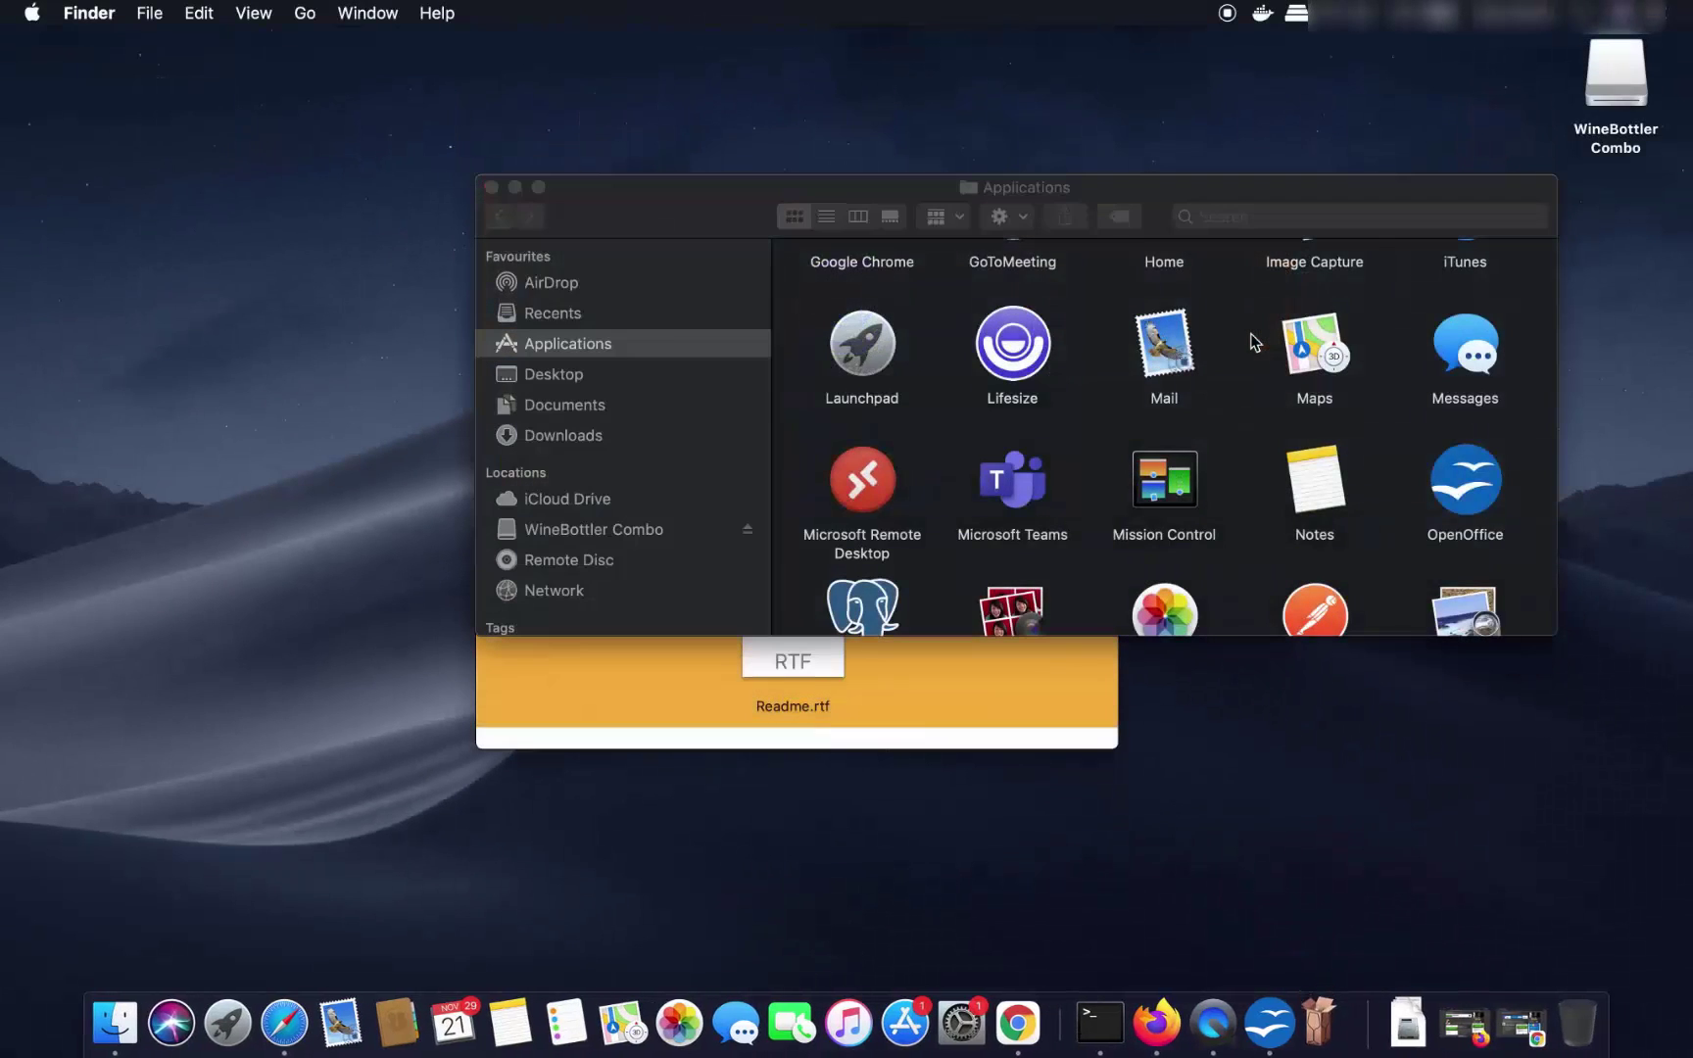
left_click(513, 190)
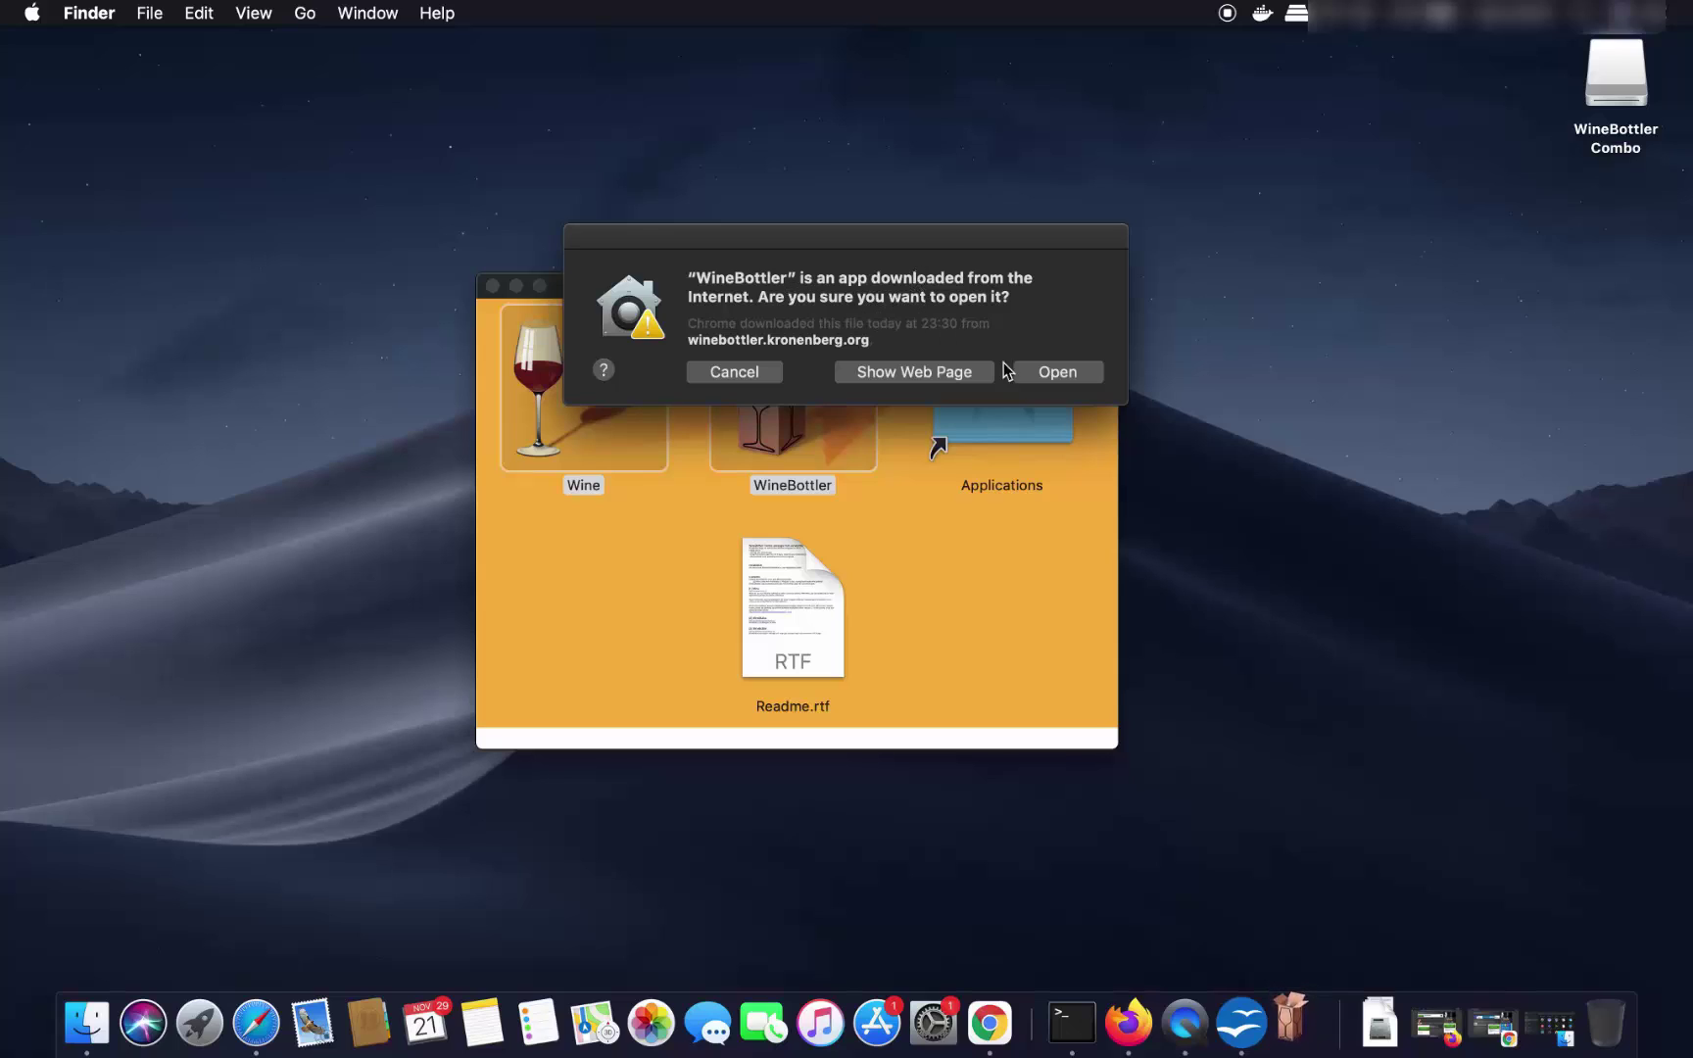
left_click(1046, 376)
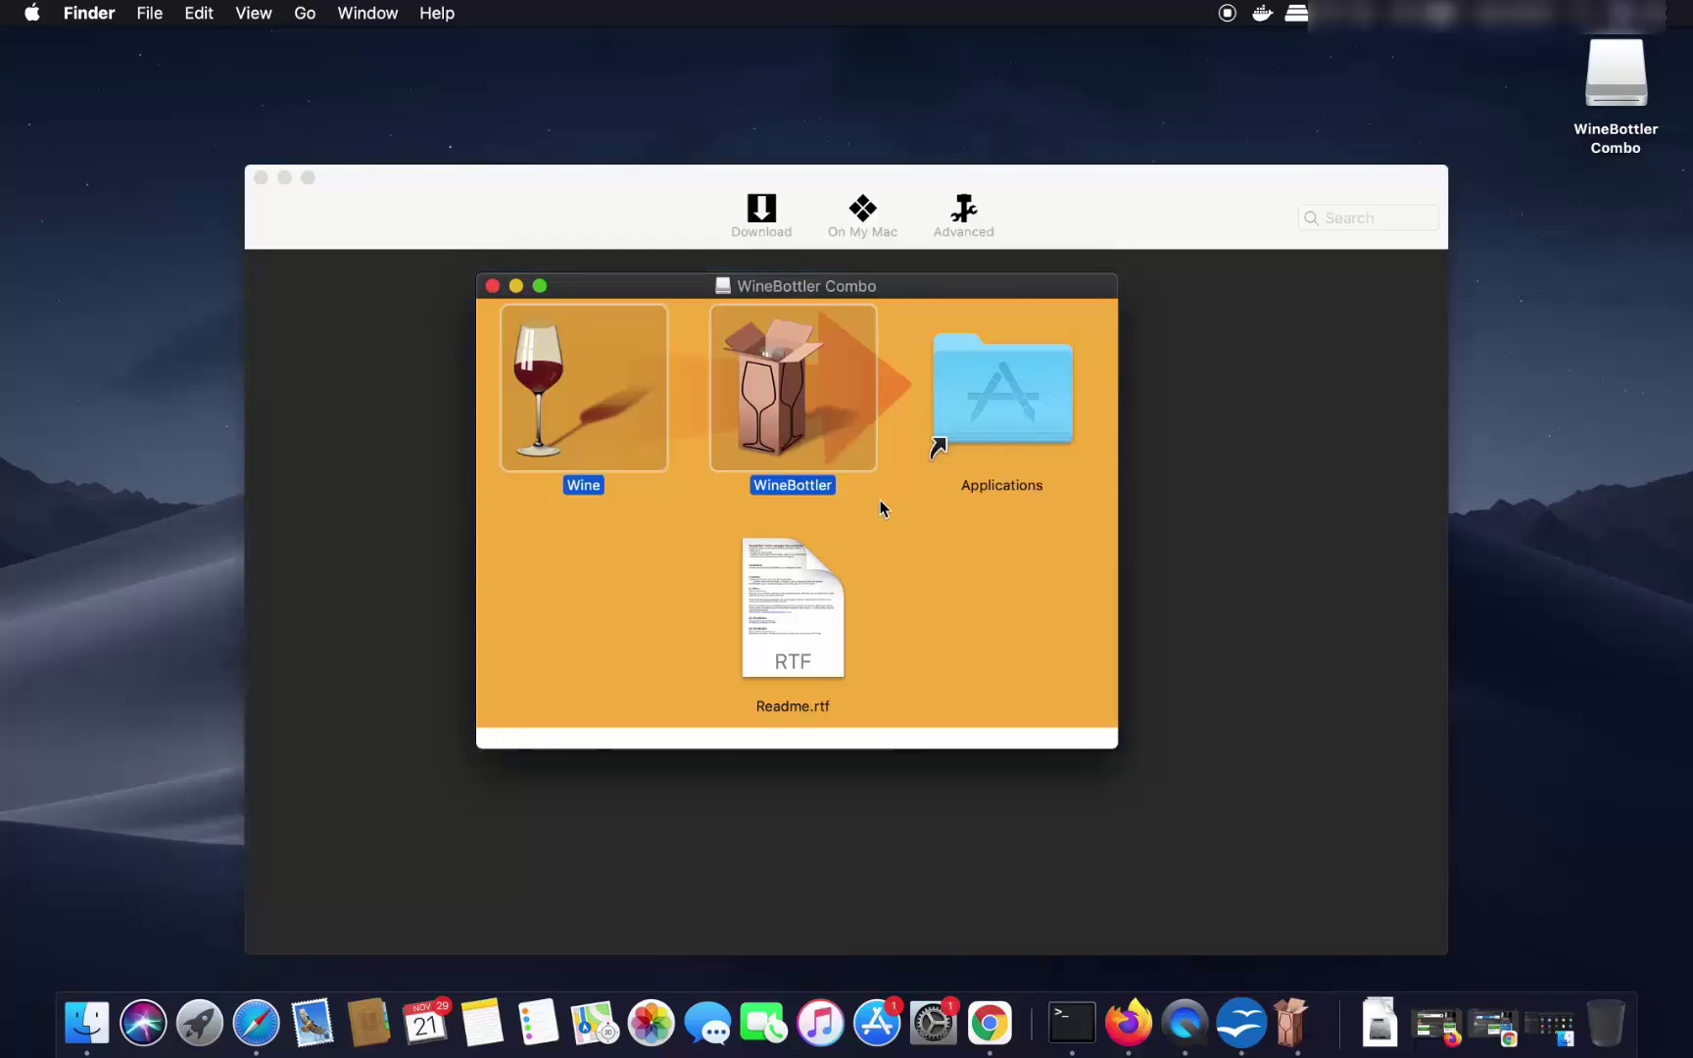
Minimize the WineBottler Combo window and enlarge the WineBottler window to fill the screen.
left_click(515, 286)
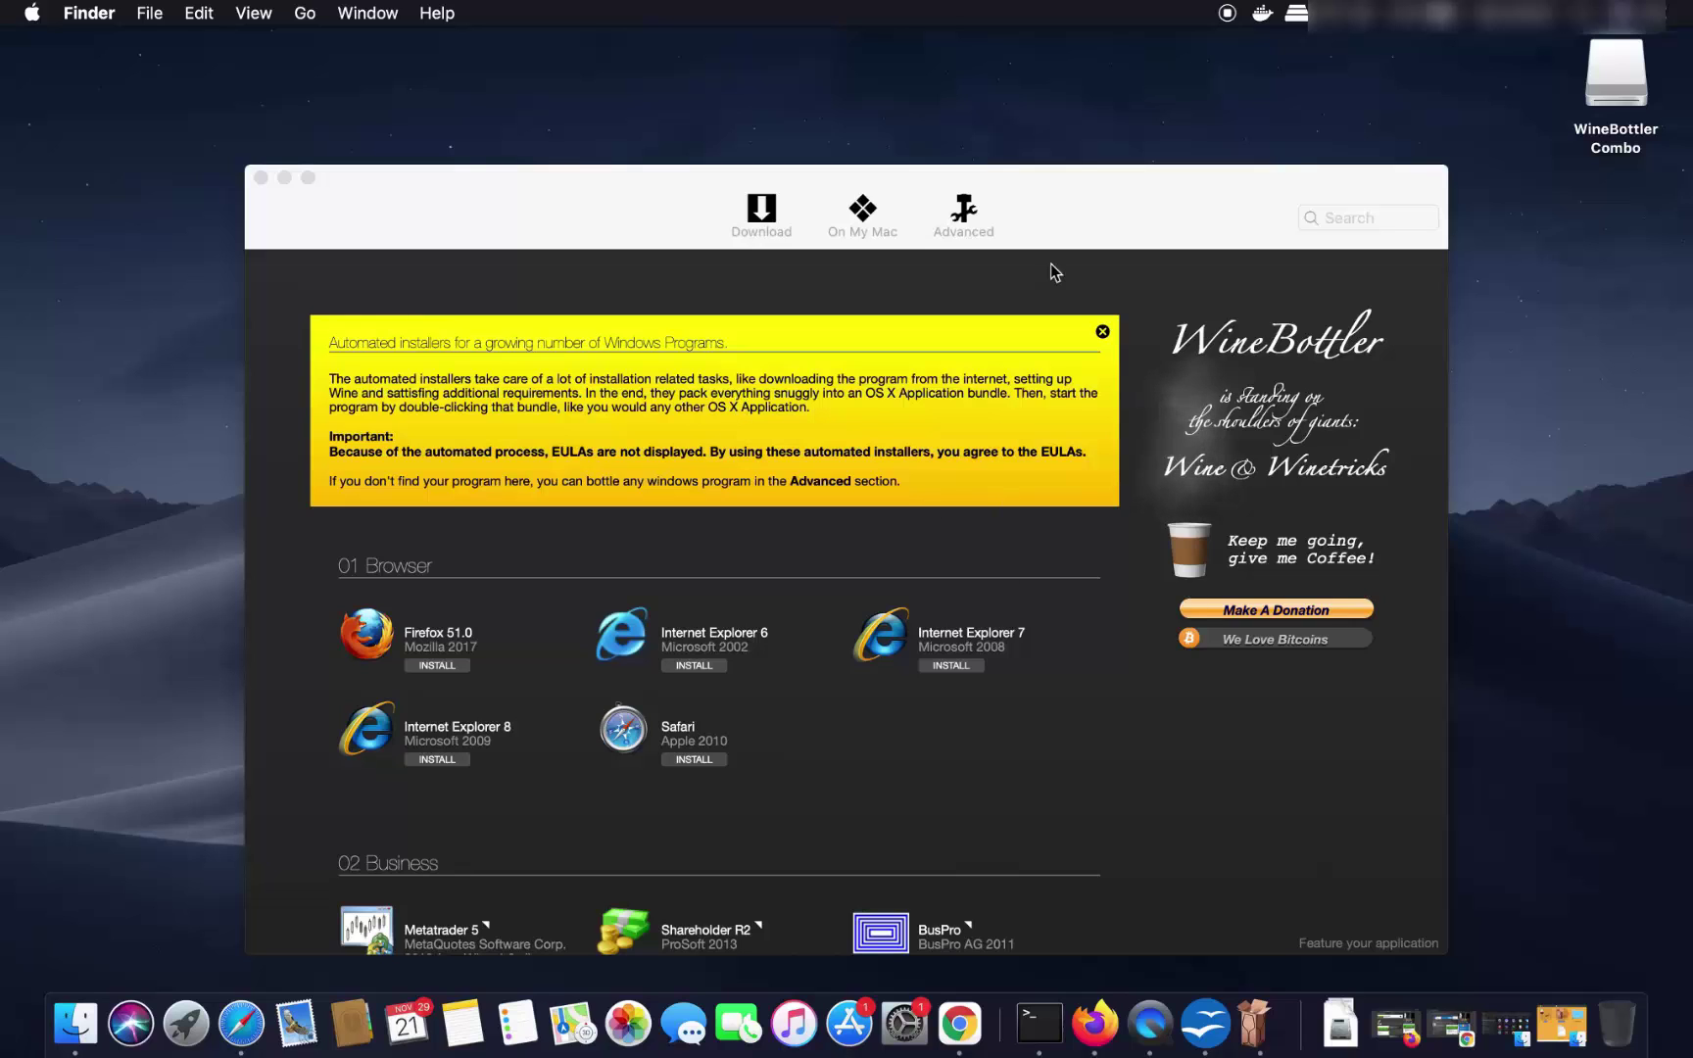
left_click(1079, 168)
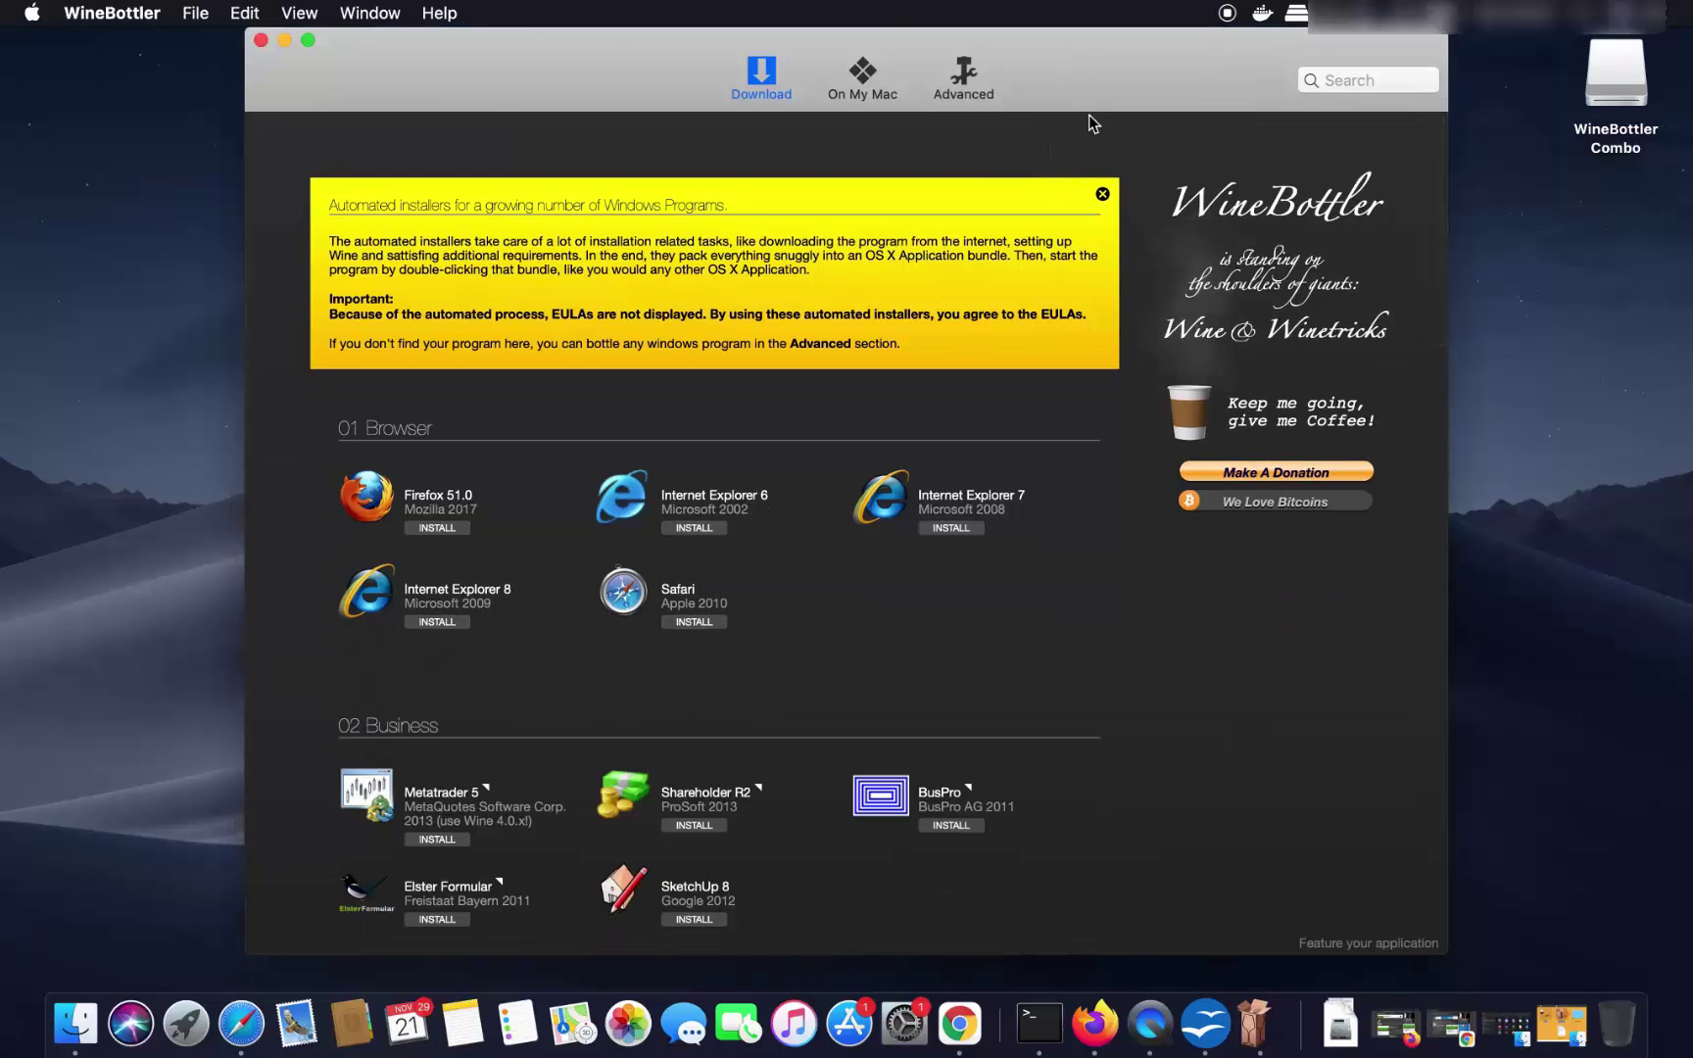
double_click(1086, 45)
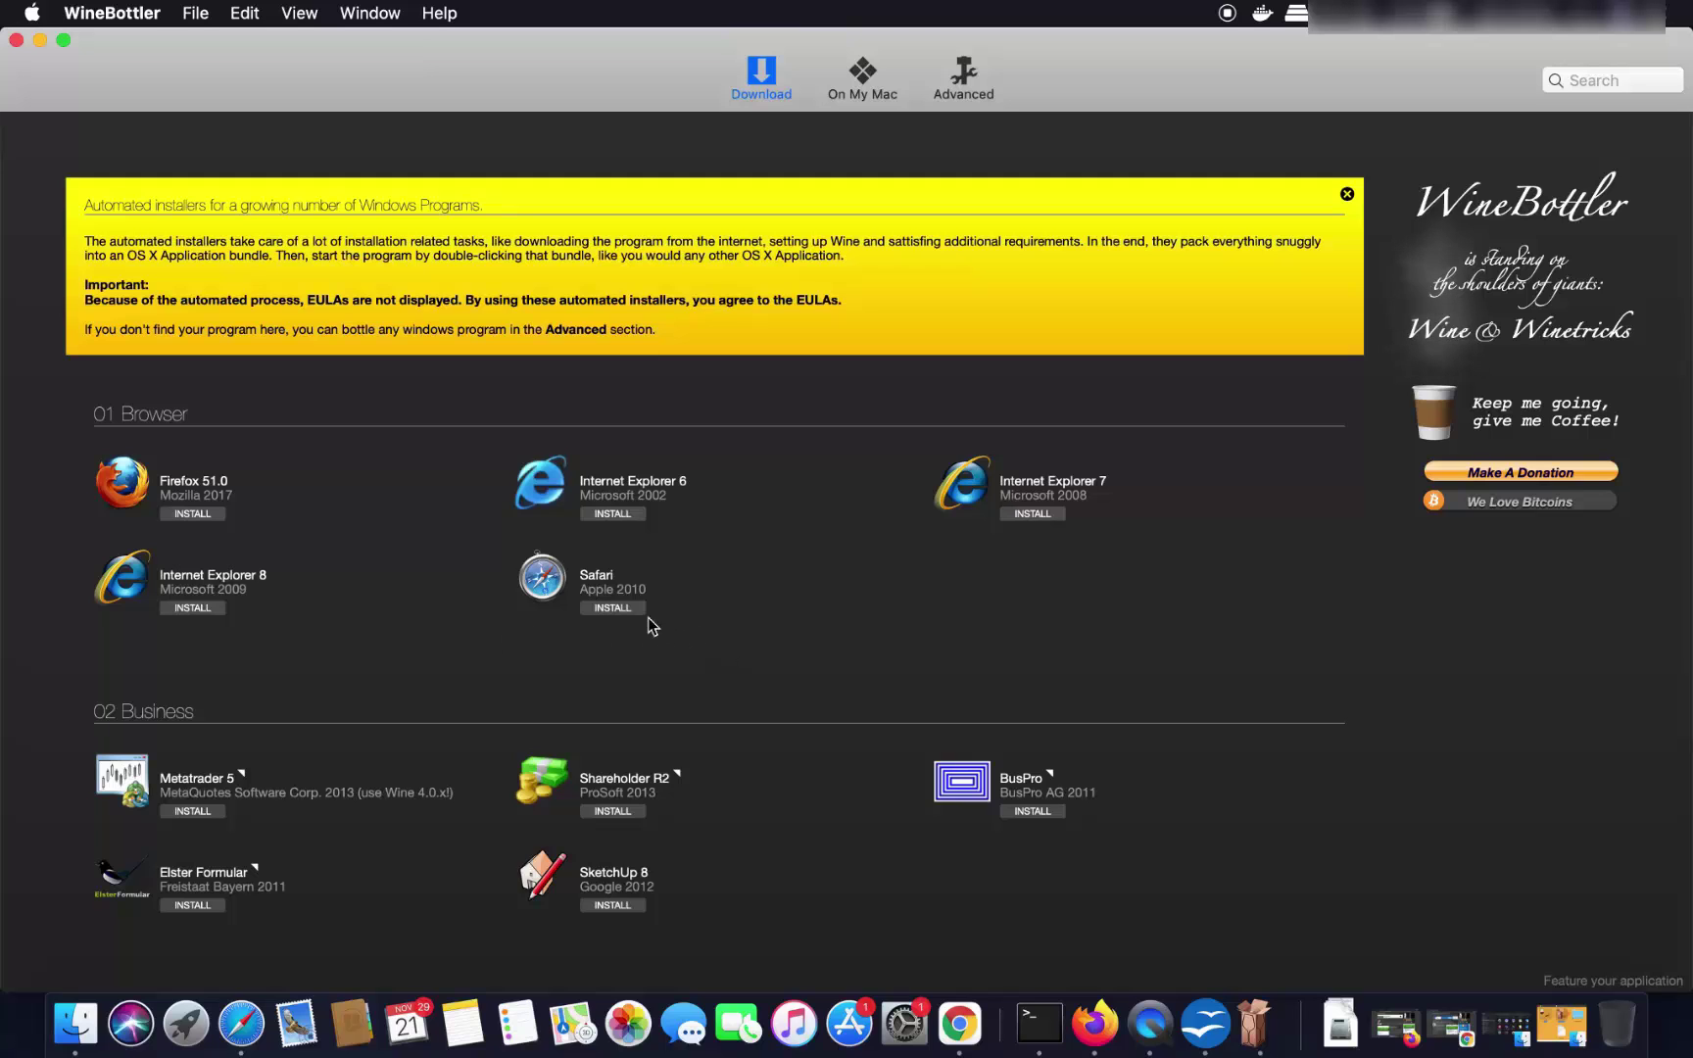
Install MS Paint from the Utilities category of the installer catalogue, saving it as MS Paint on the Desktop.
scroll(659, 617, "down", 3)
scroll(658, 617, "down", 3)
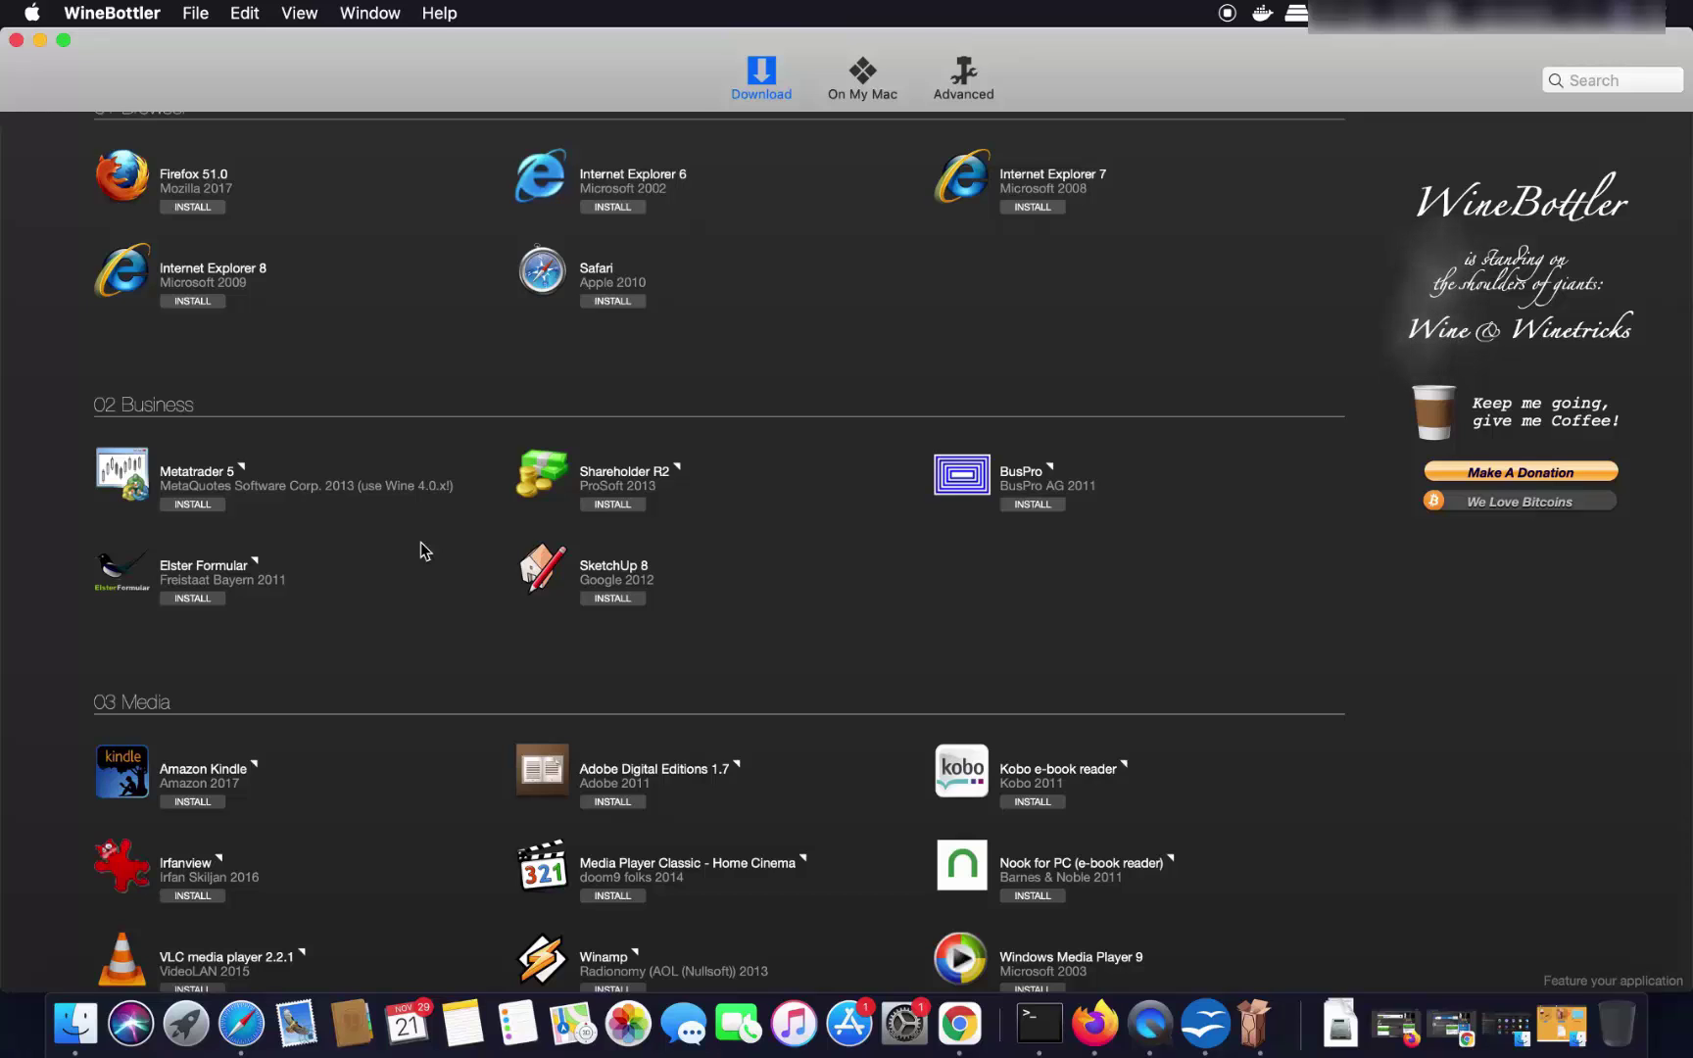
scroll(420, 543, "down", 3)
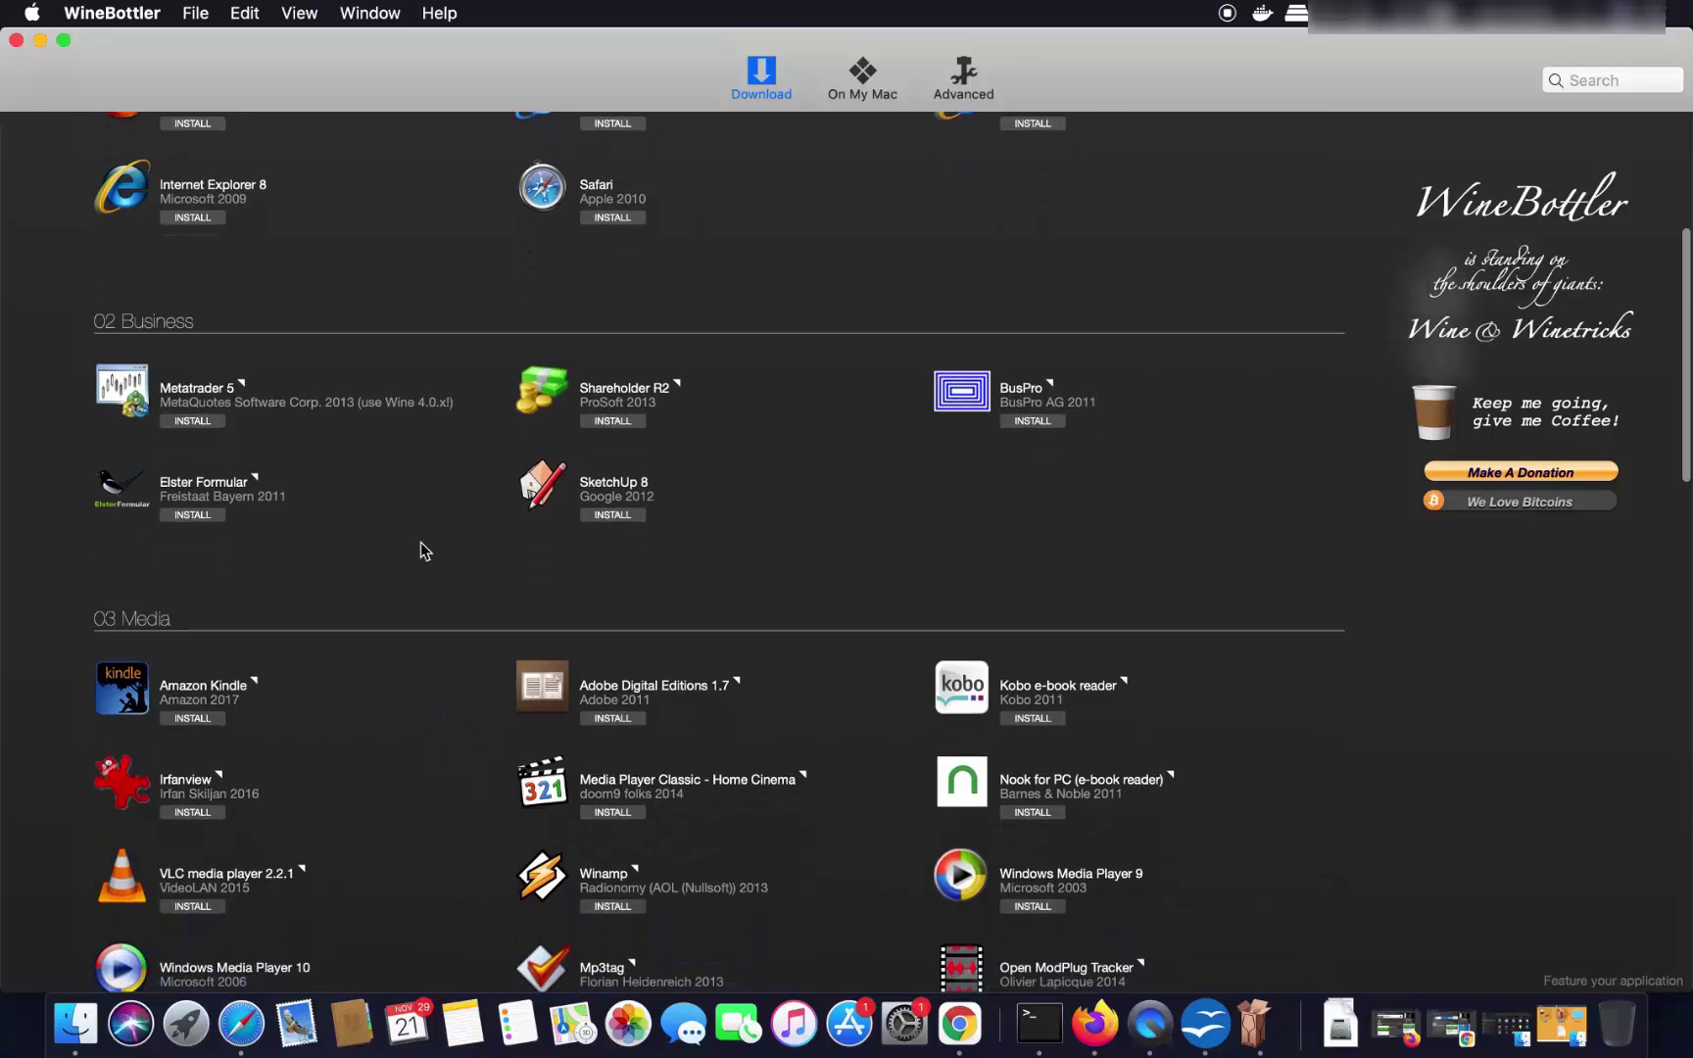
scroll(776, 616, "down", 1)
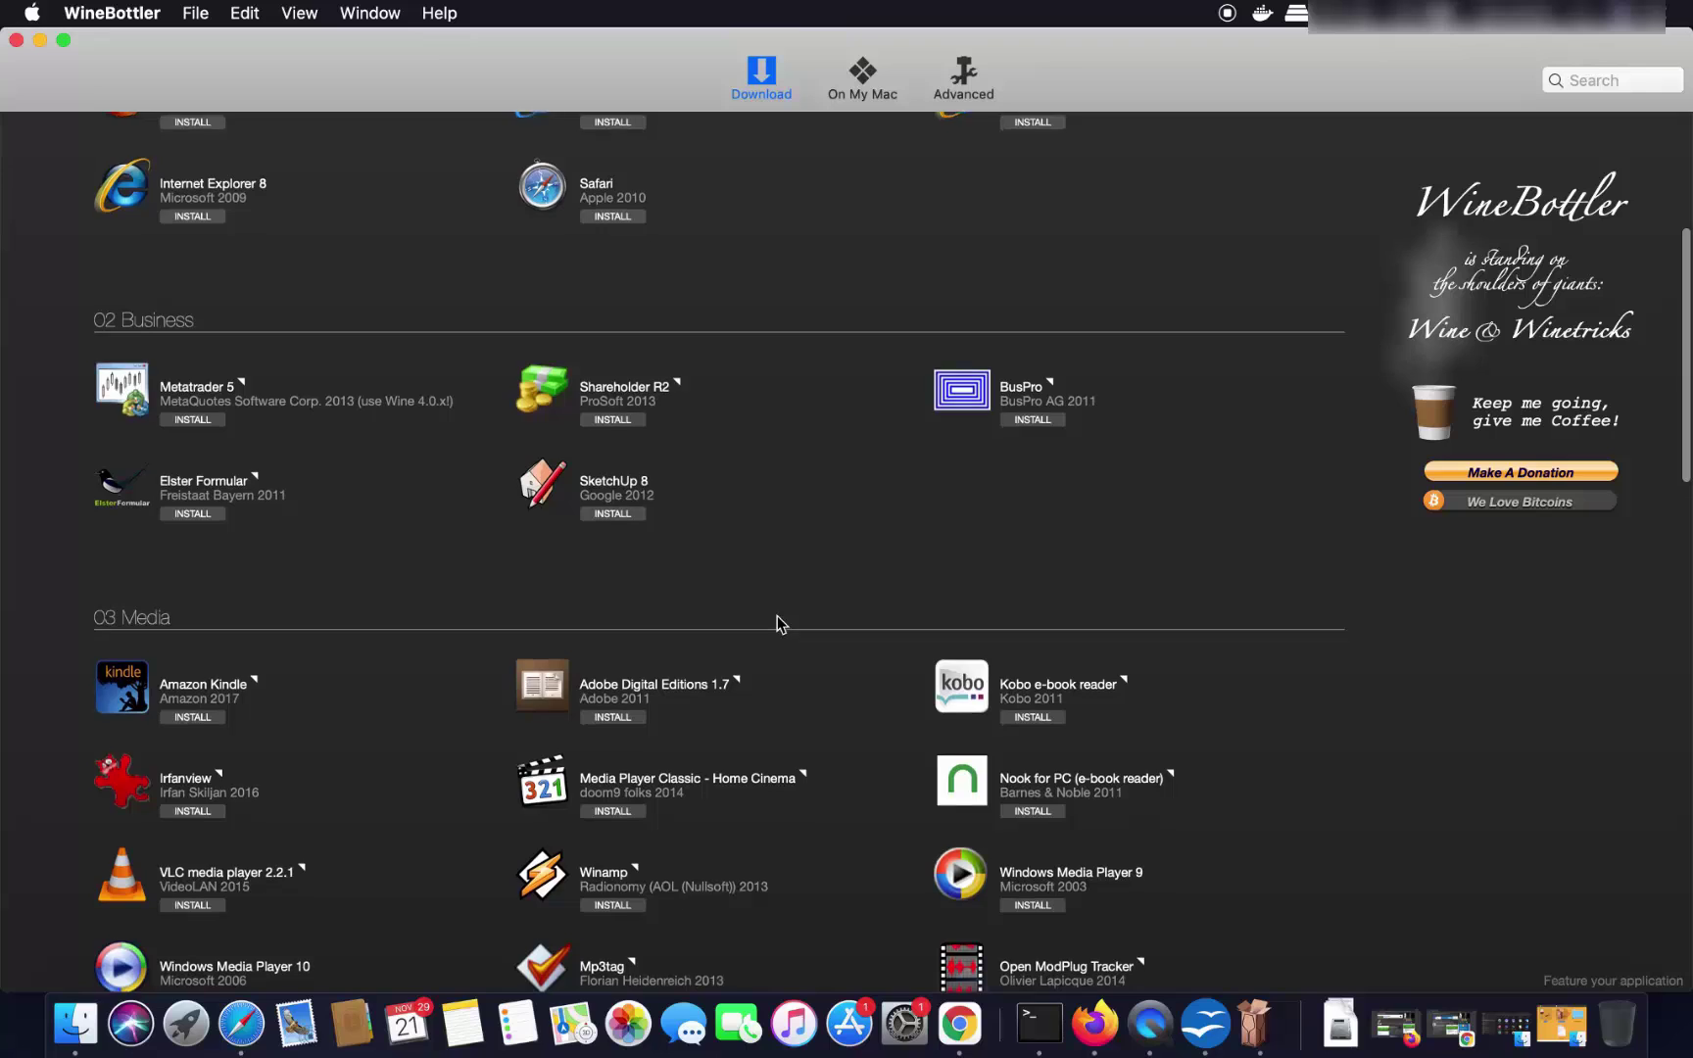
scroll(776, 623, "down", 5)
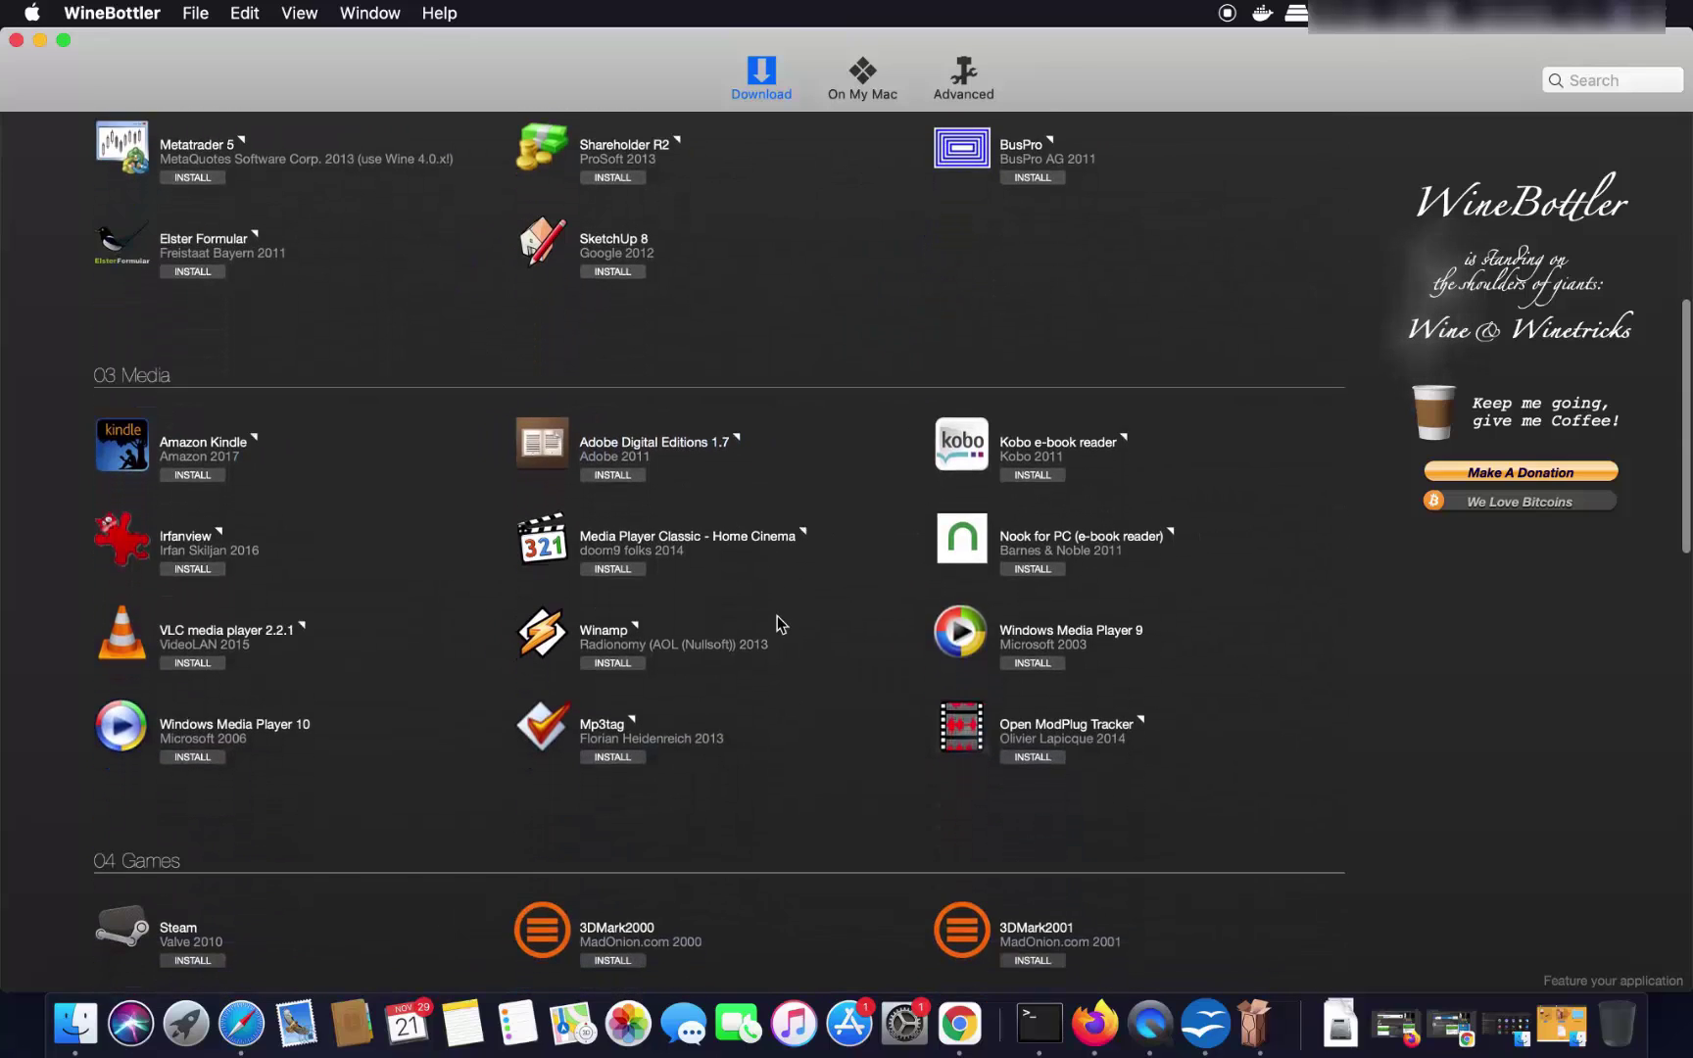
scroll(781, 624, "down", 7)
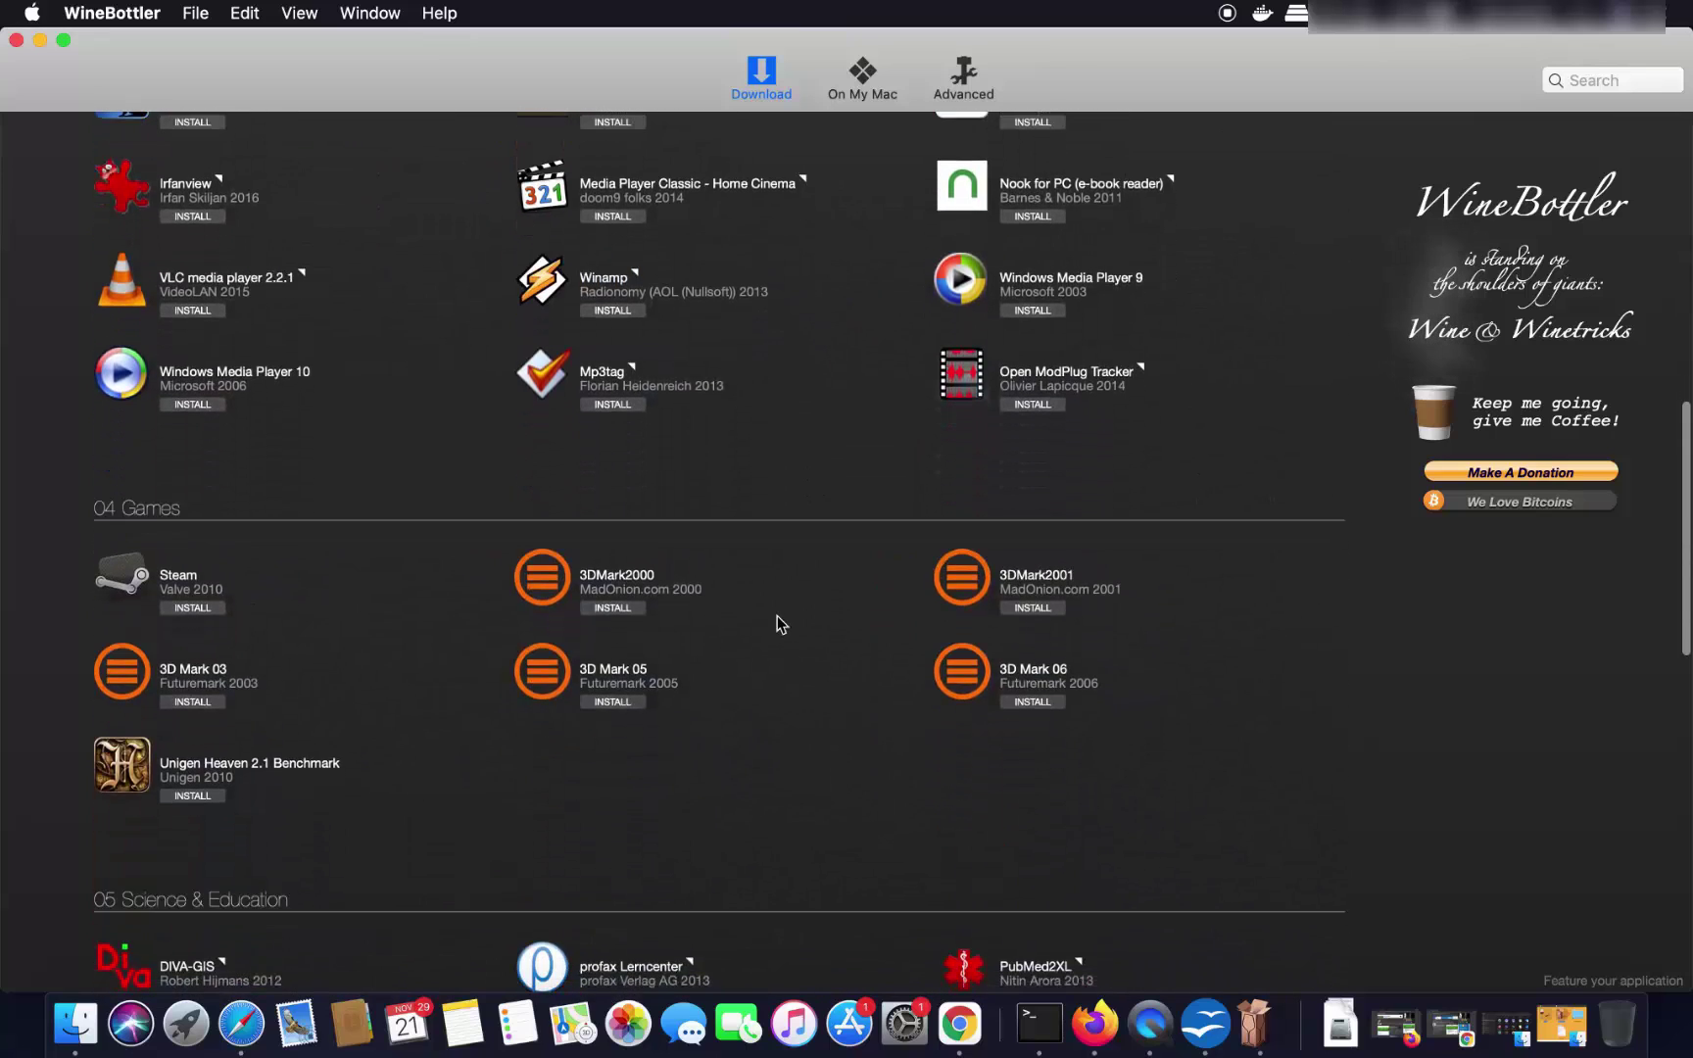
scroll(780, 624, "down", 10)
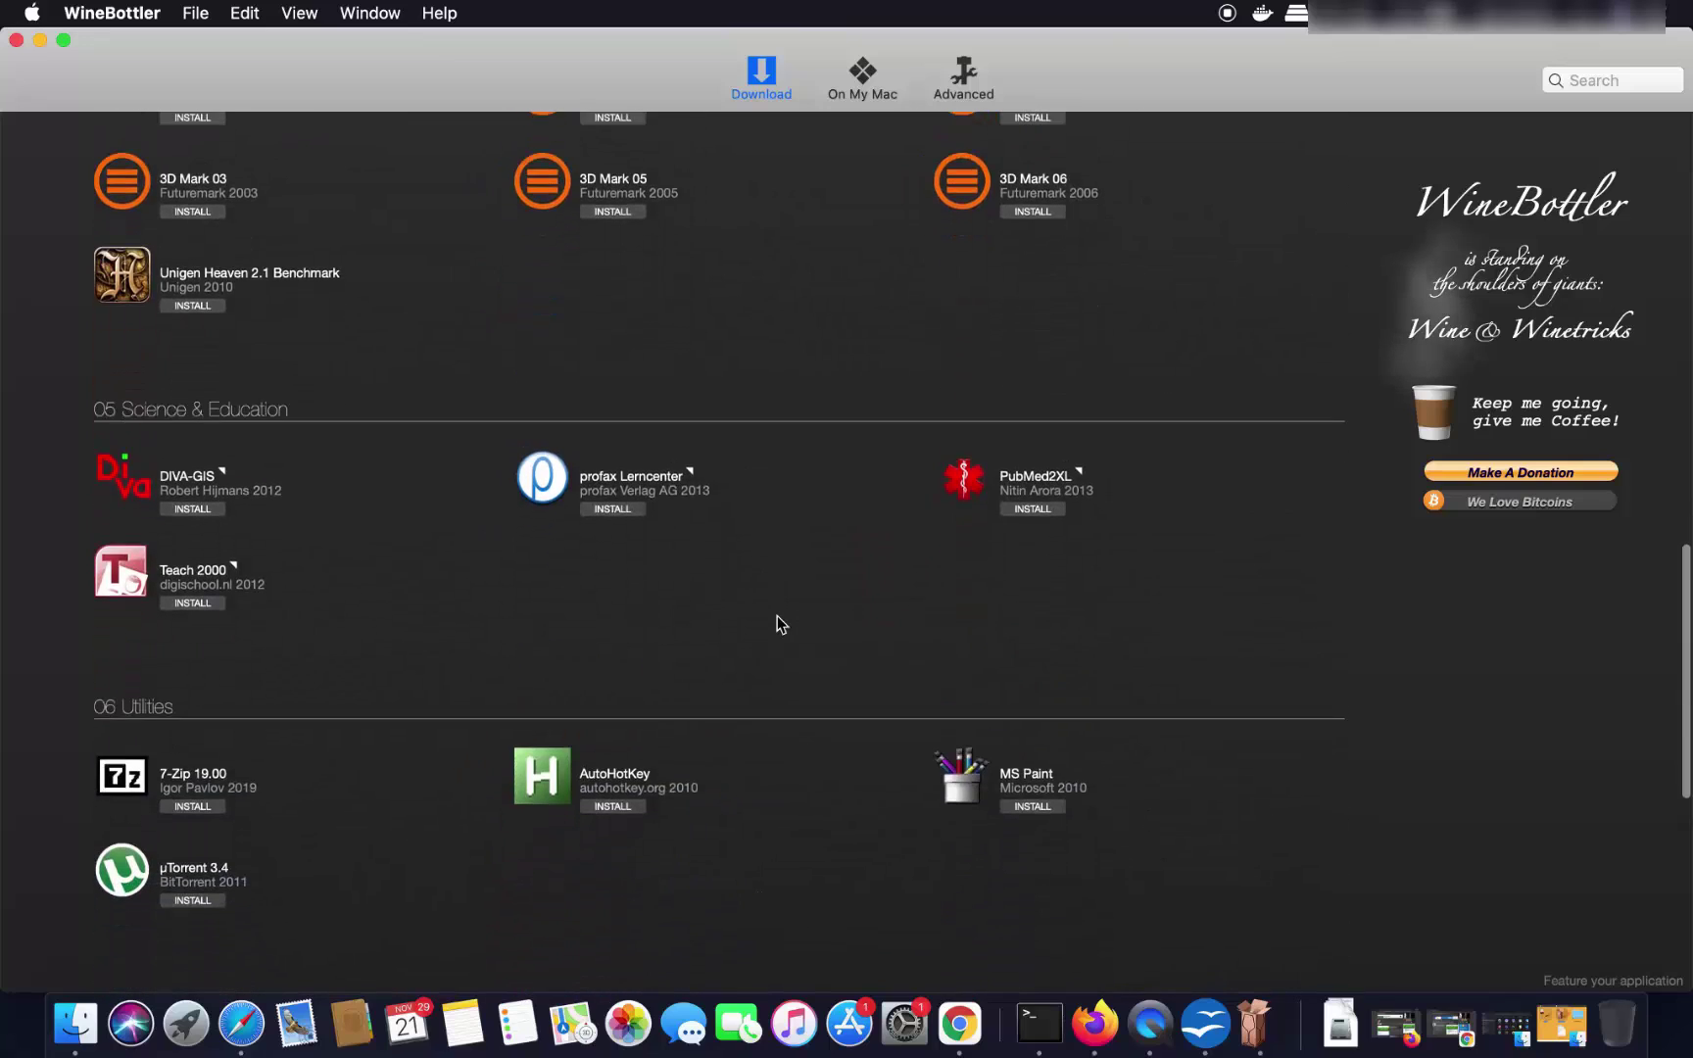
scroll(781, 624, "down", 2)
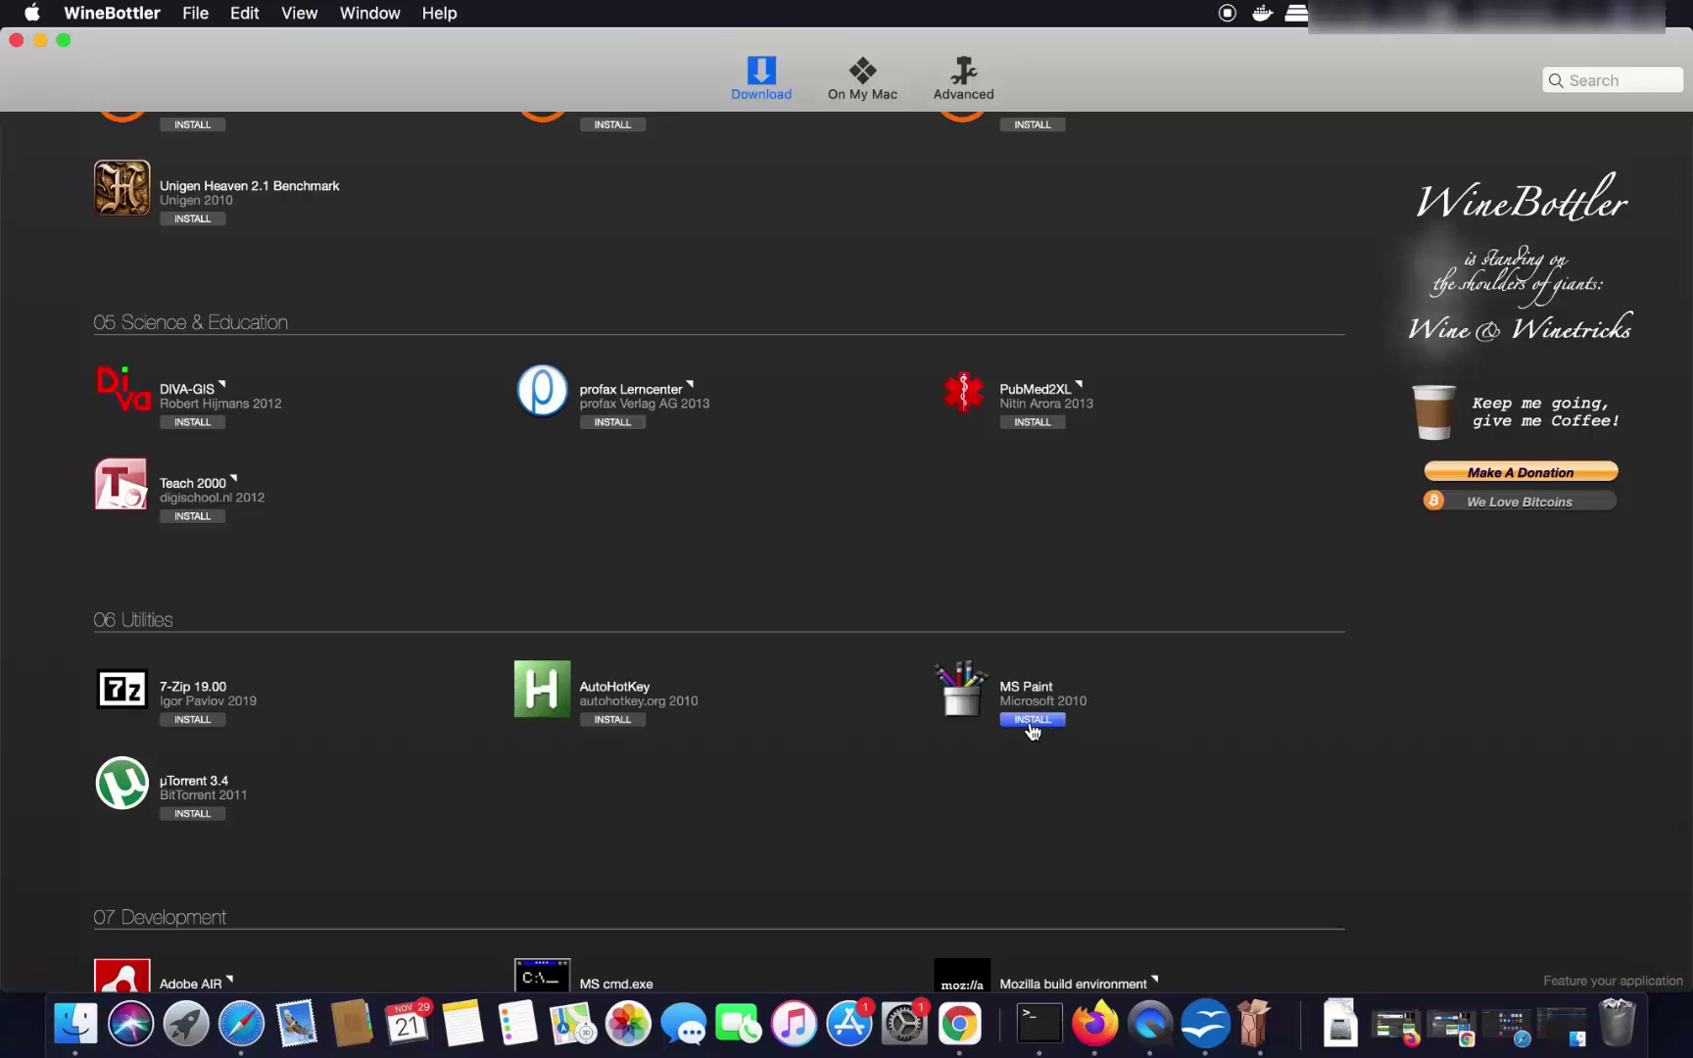
left_click(1032, 721)
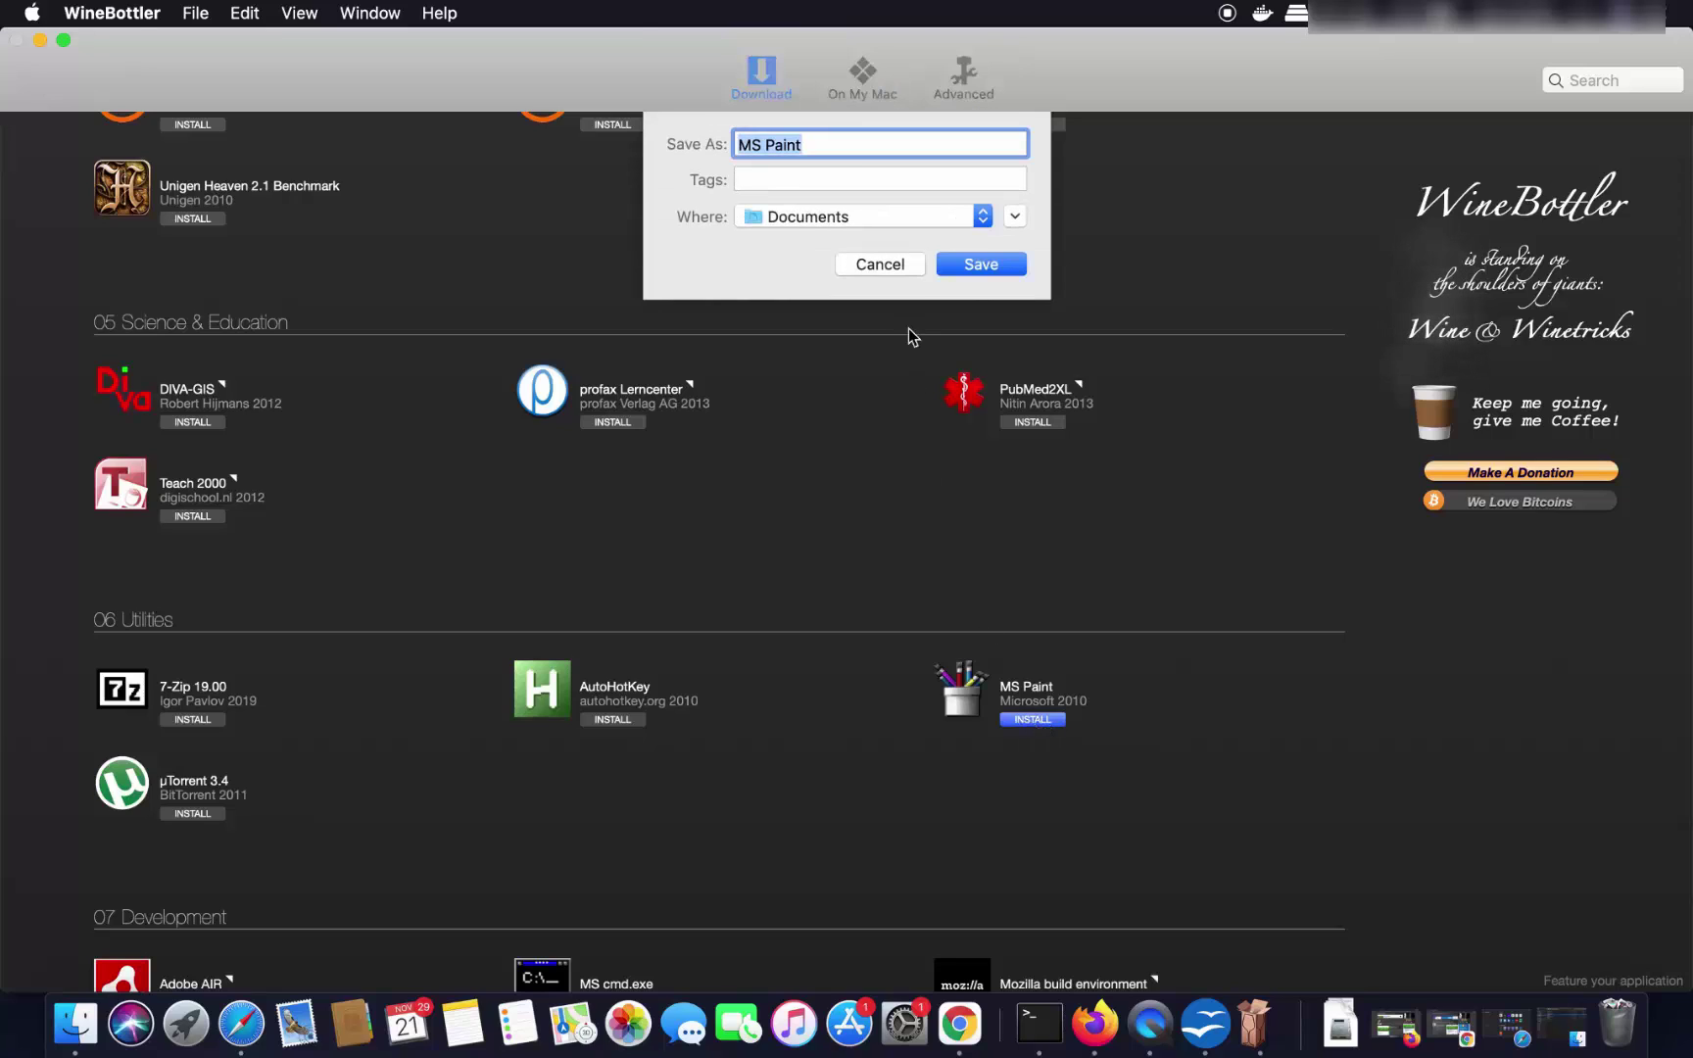
left_click(817, 217)
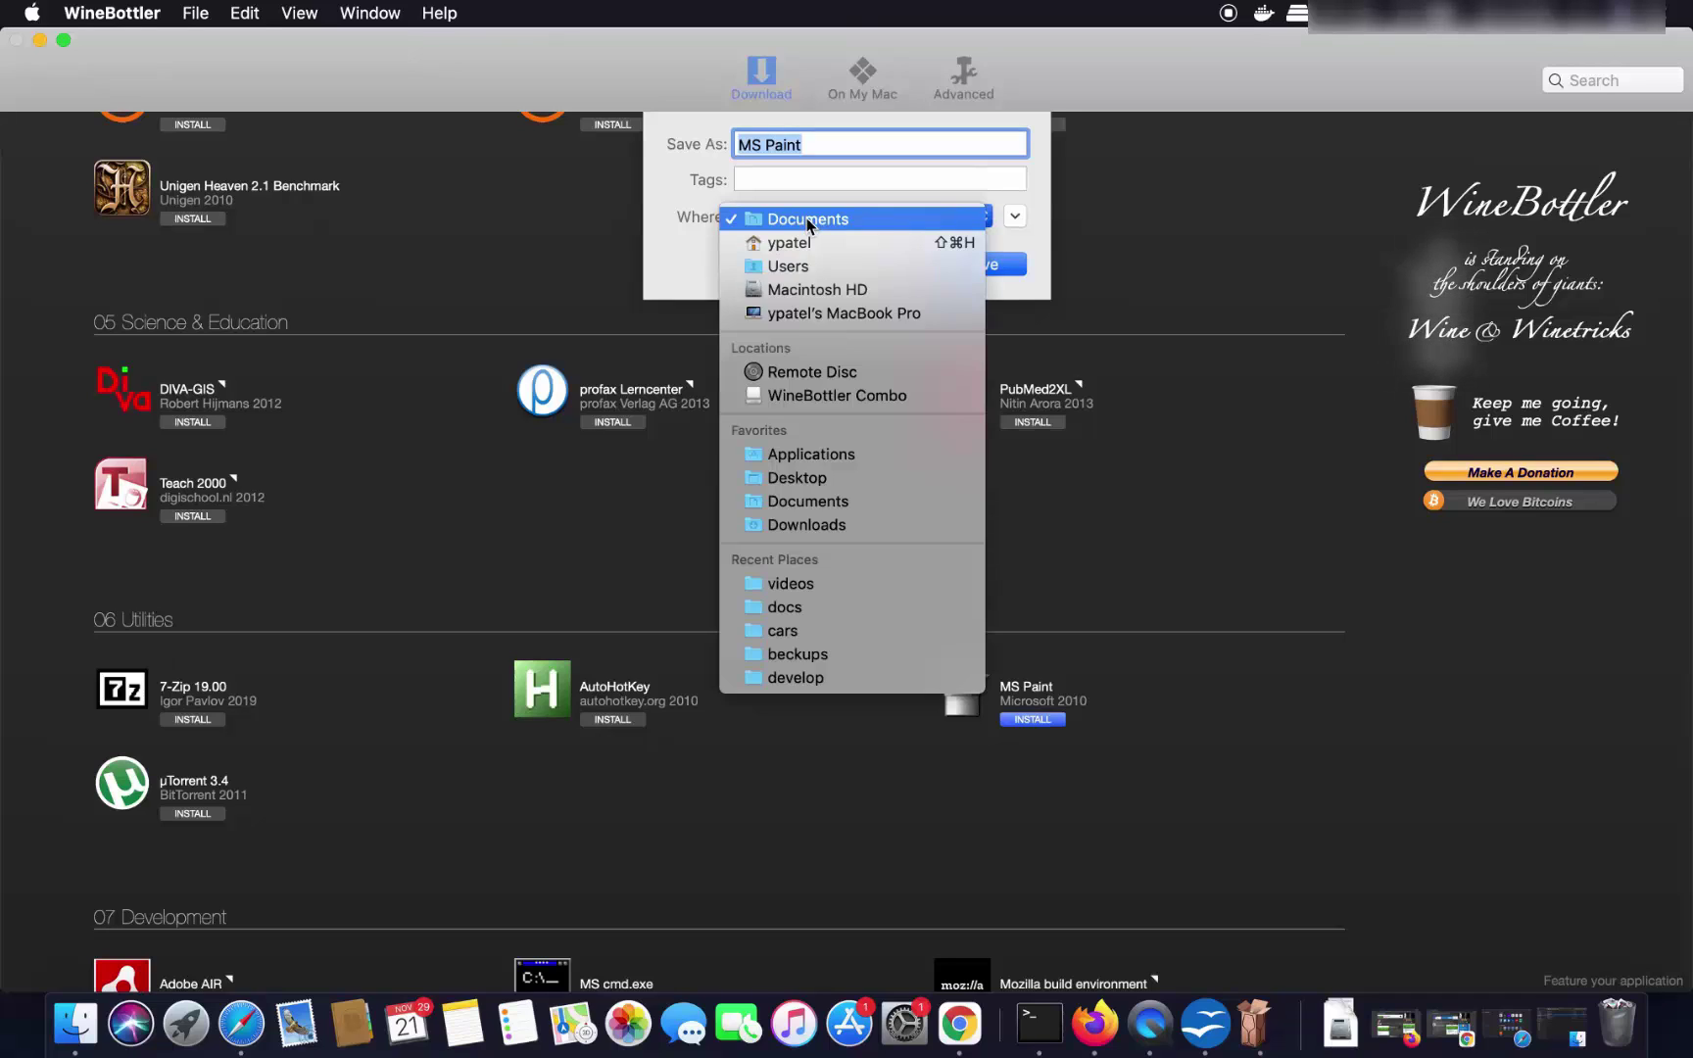
left_click(802, 479)
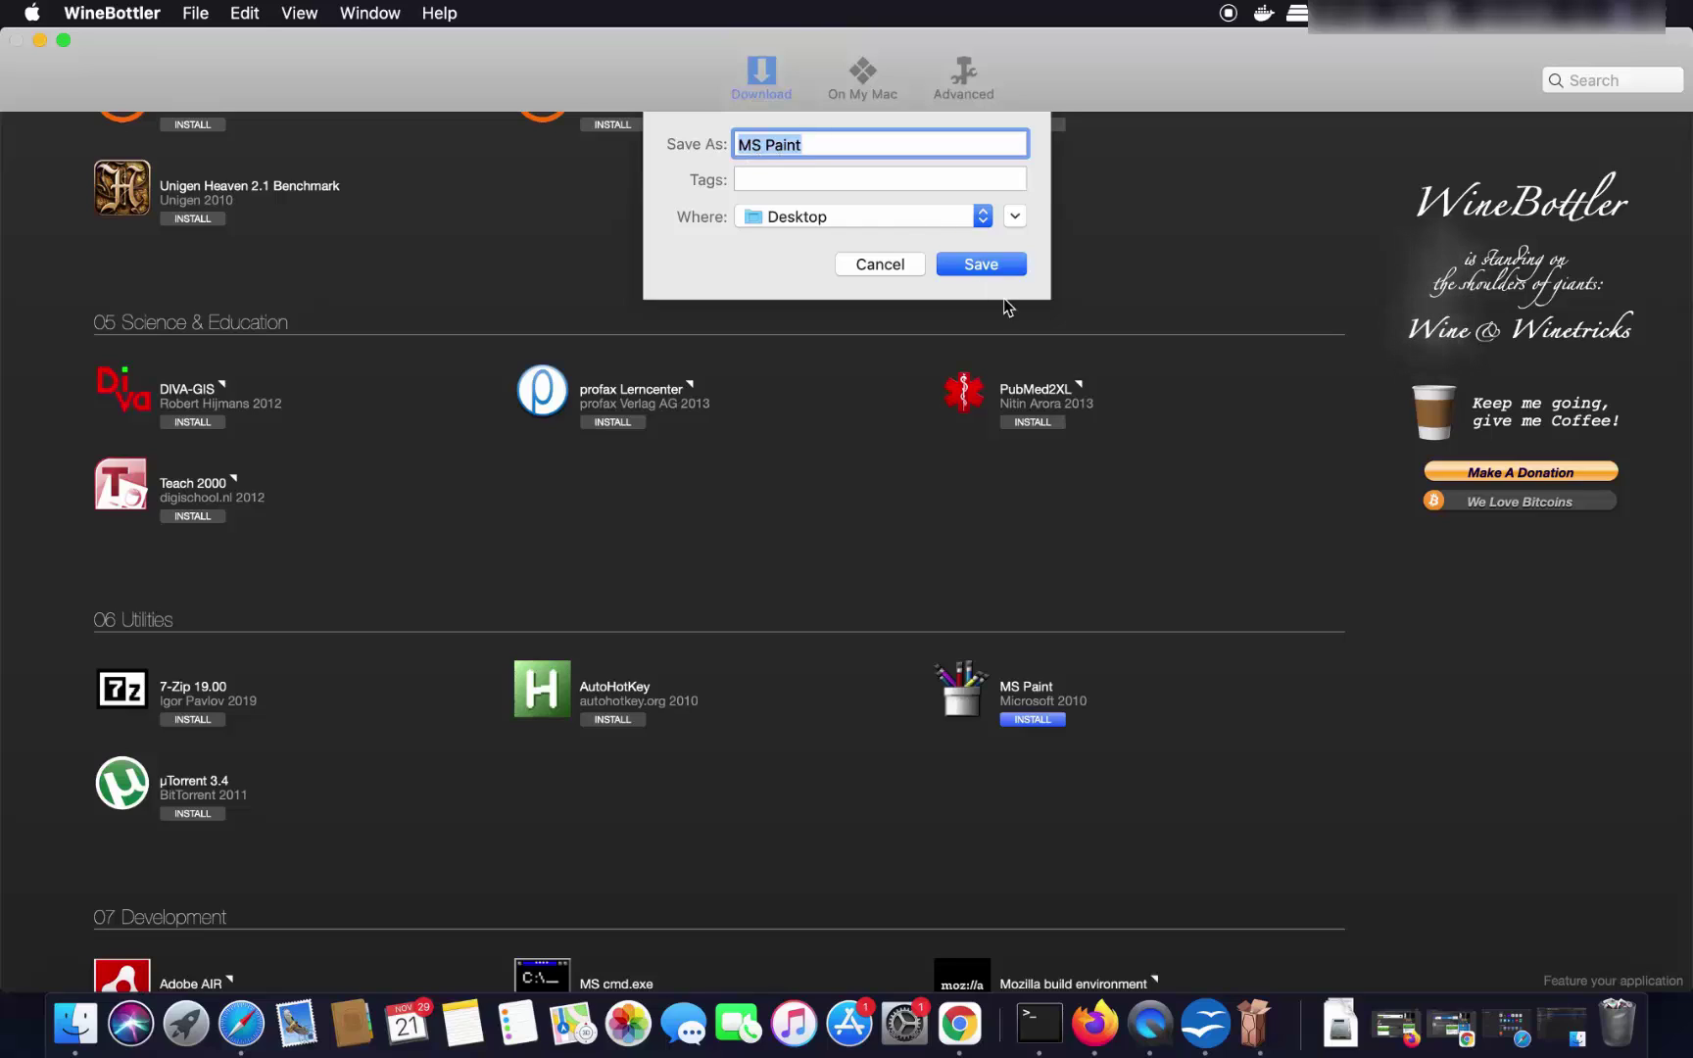
left_click(987, 270)
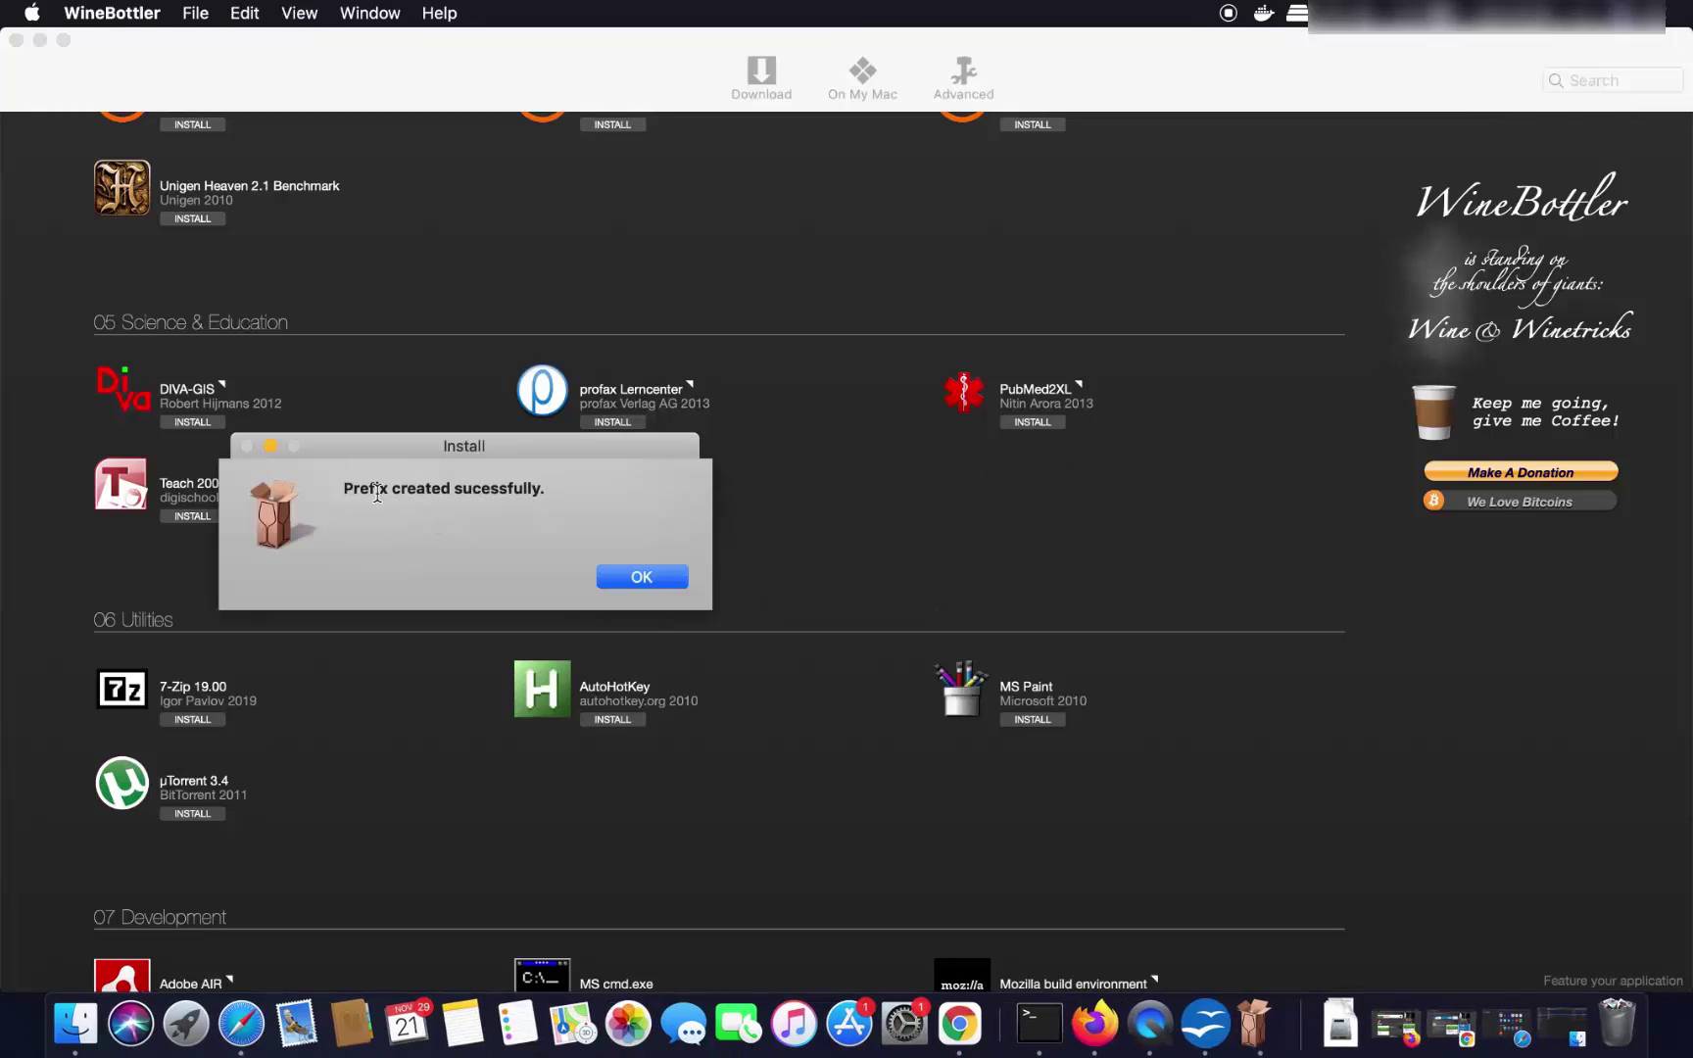
left_click(629, 562)
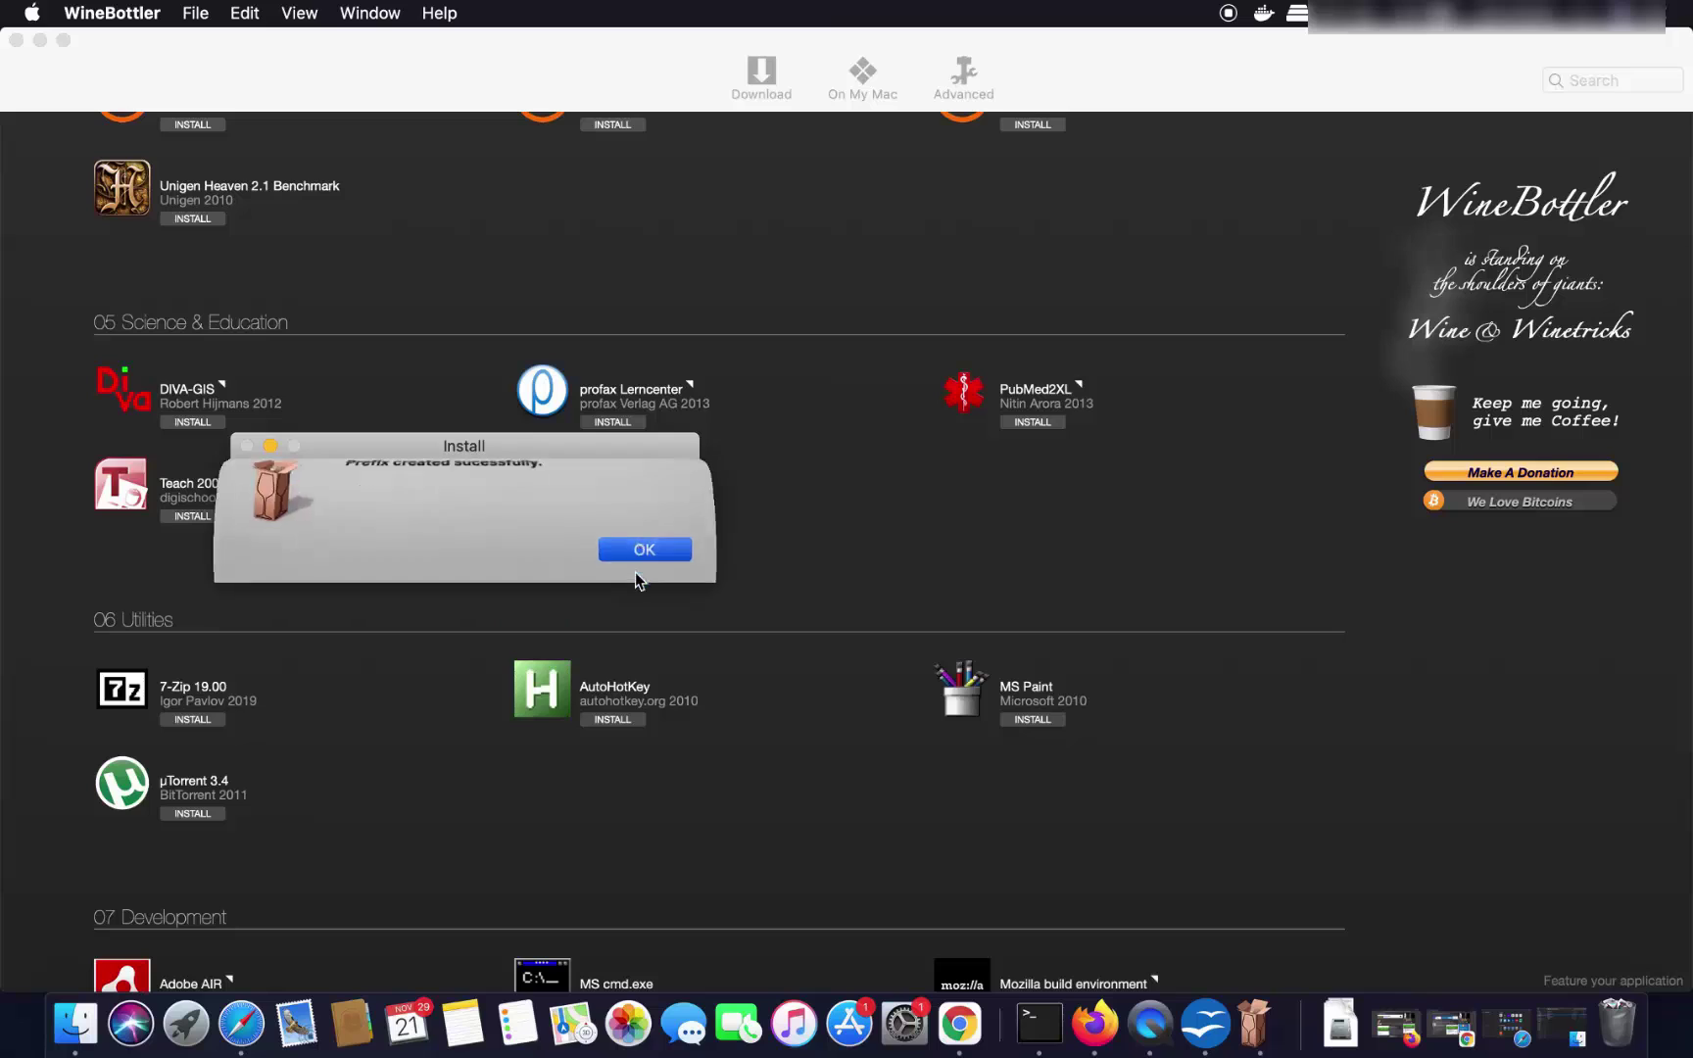
Minimize WineBottler, launch MS Paint from the desktop and maximize its window.
left_click(39, 40)
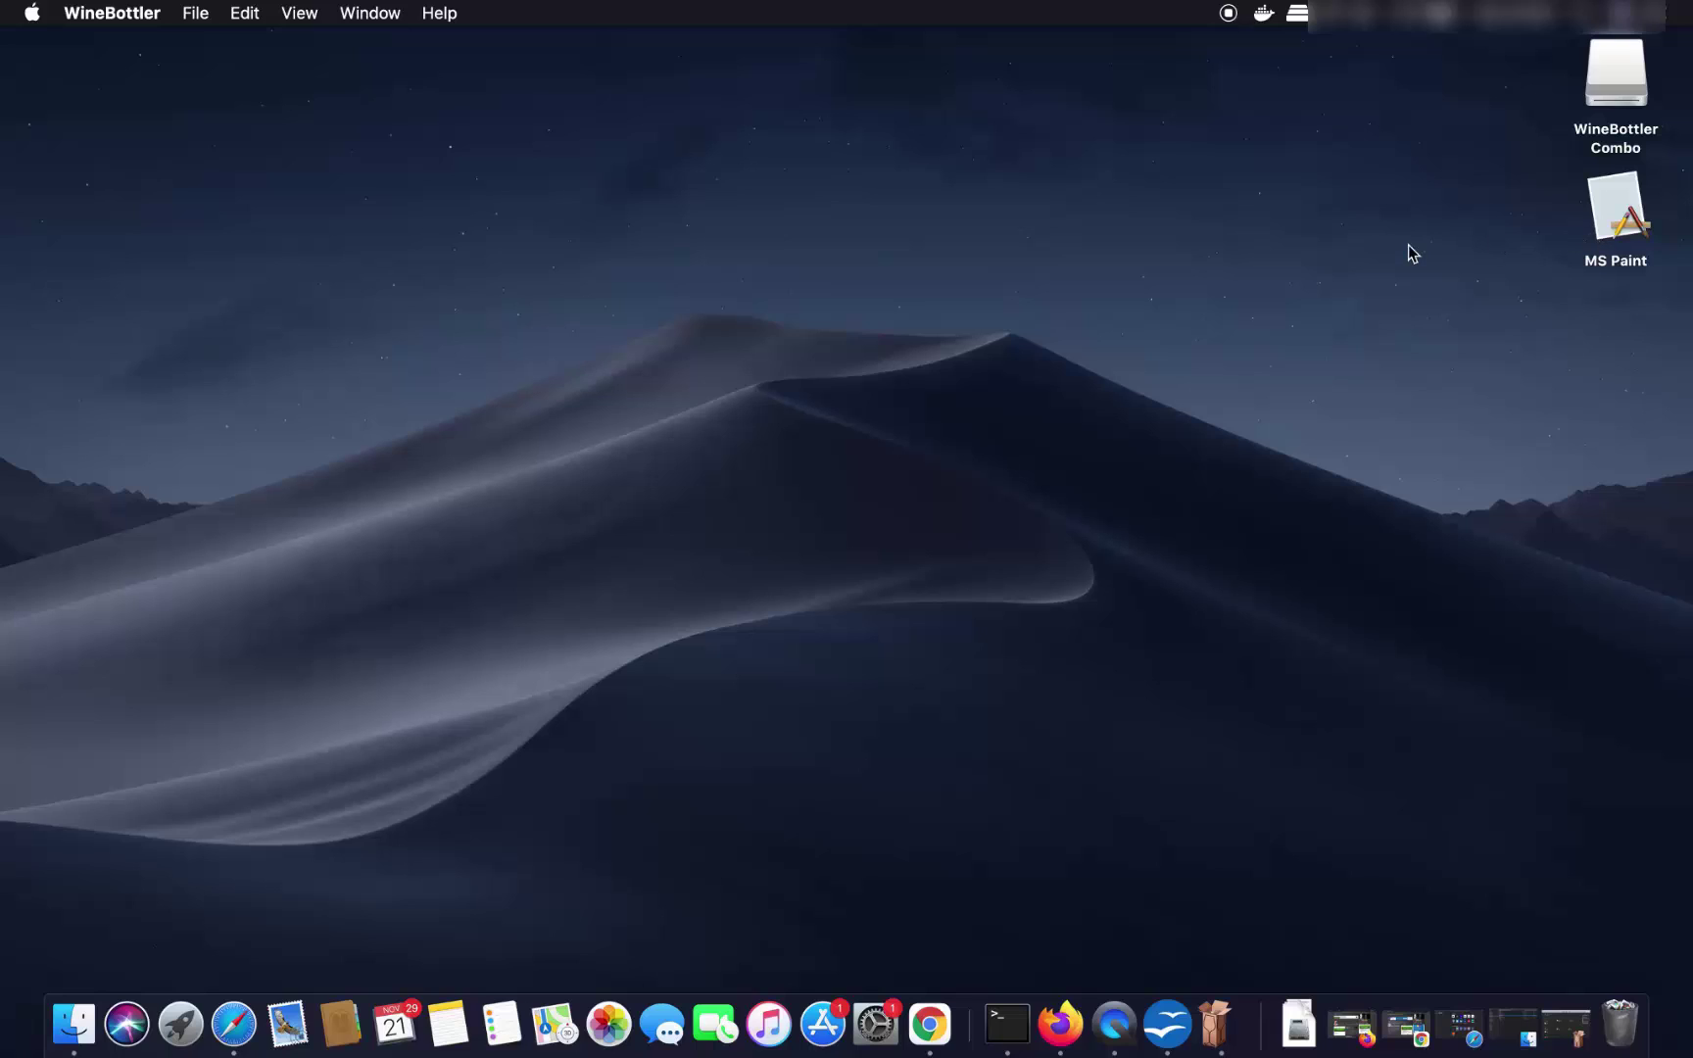
double_click(1613, 223)
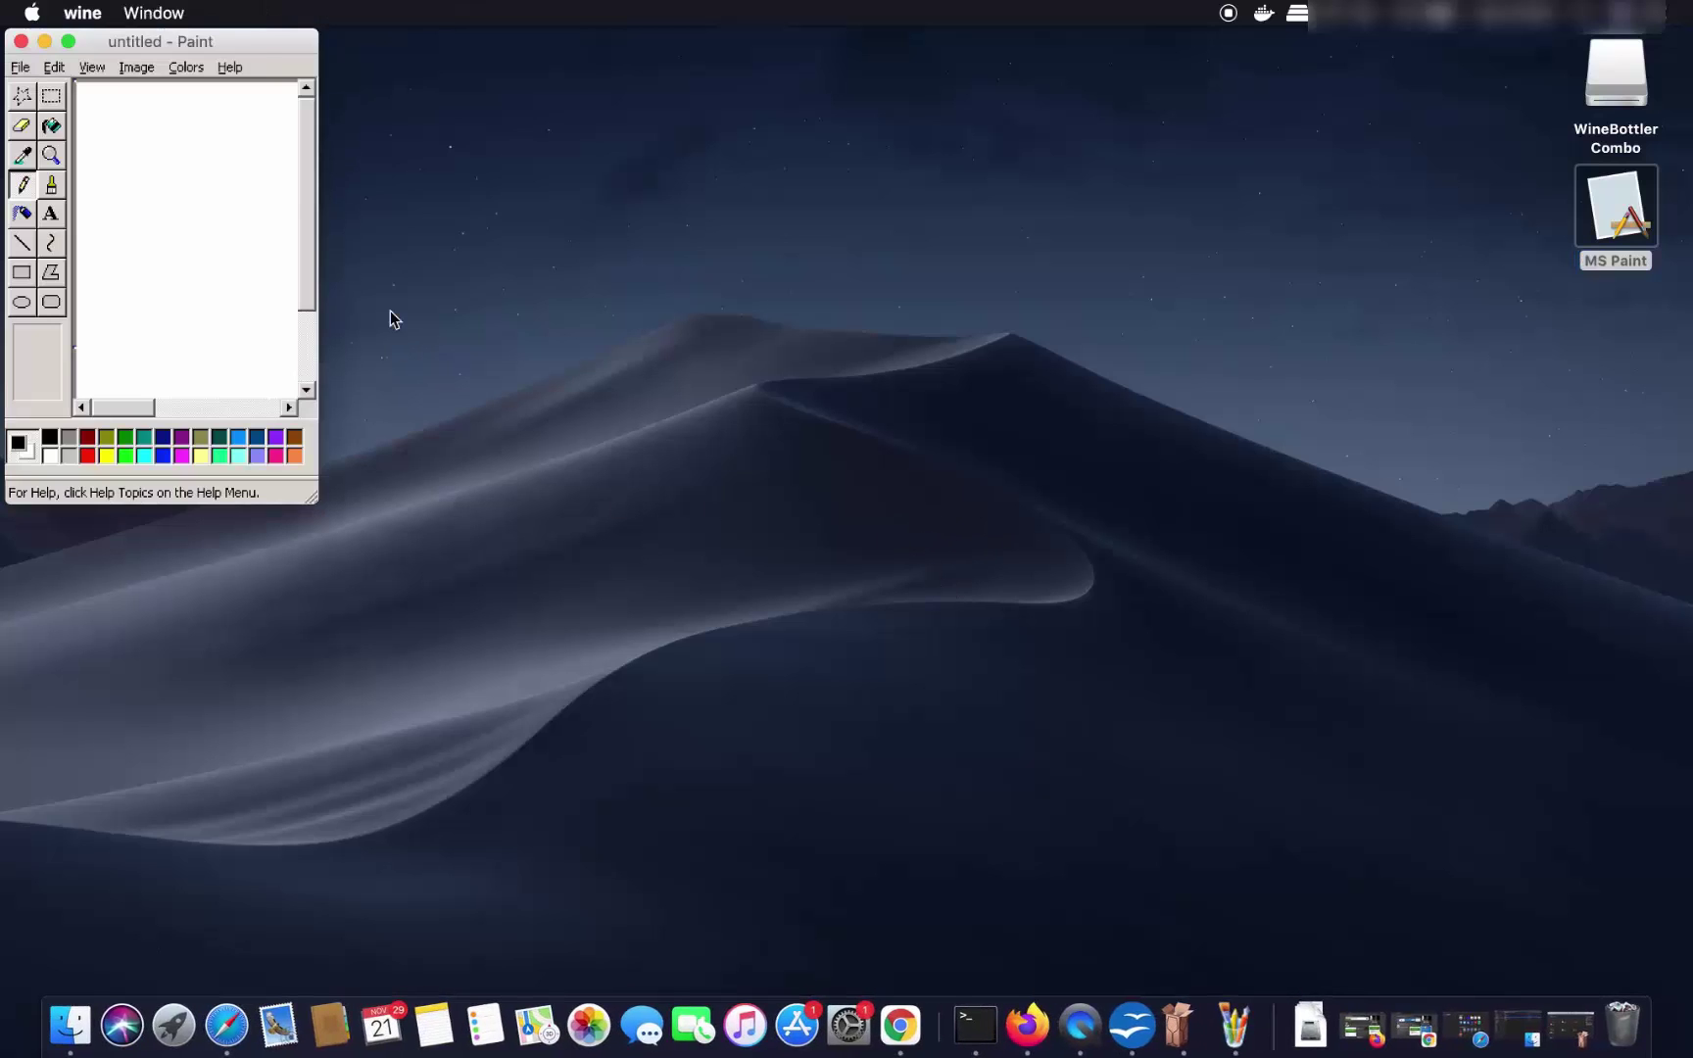
double_click(257, 45)
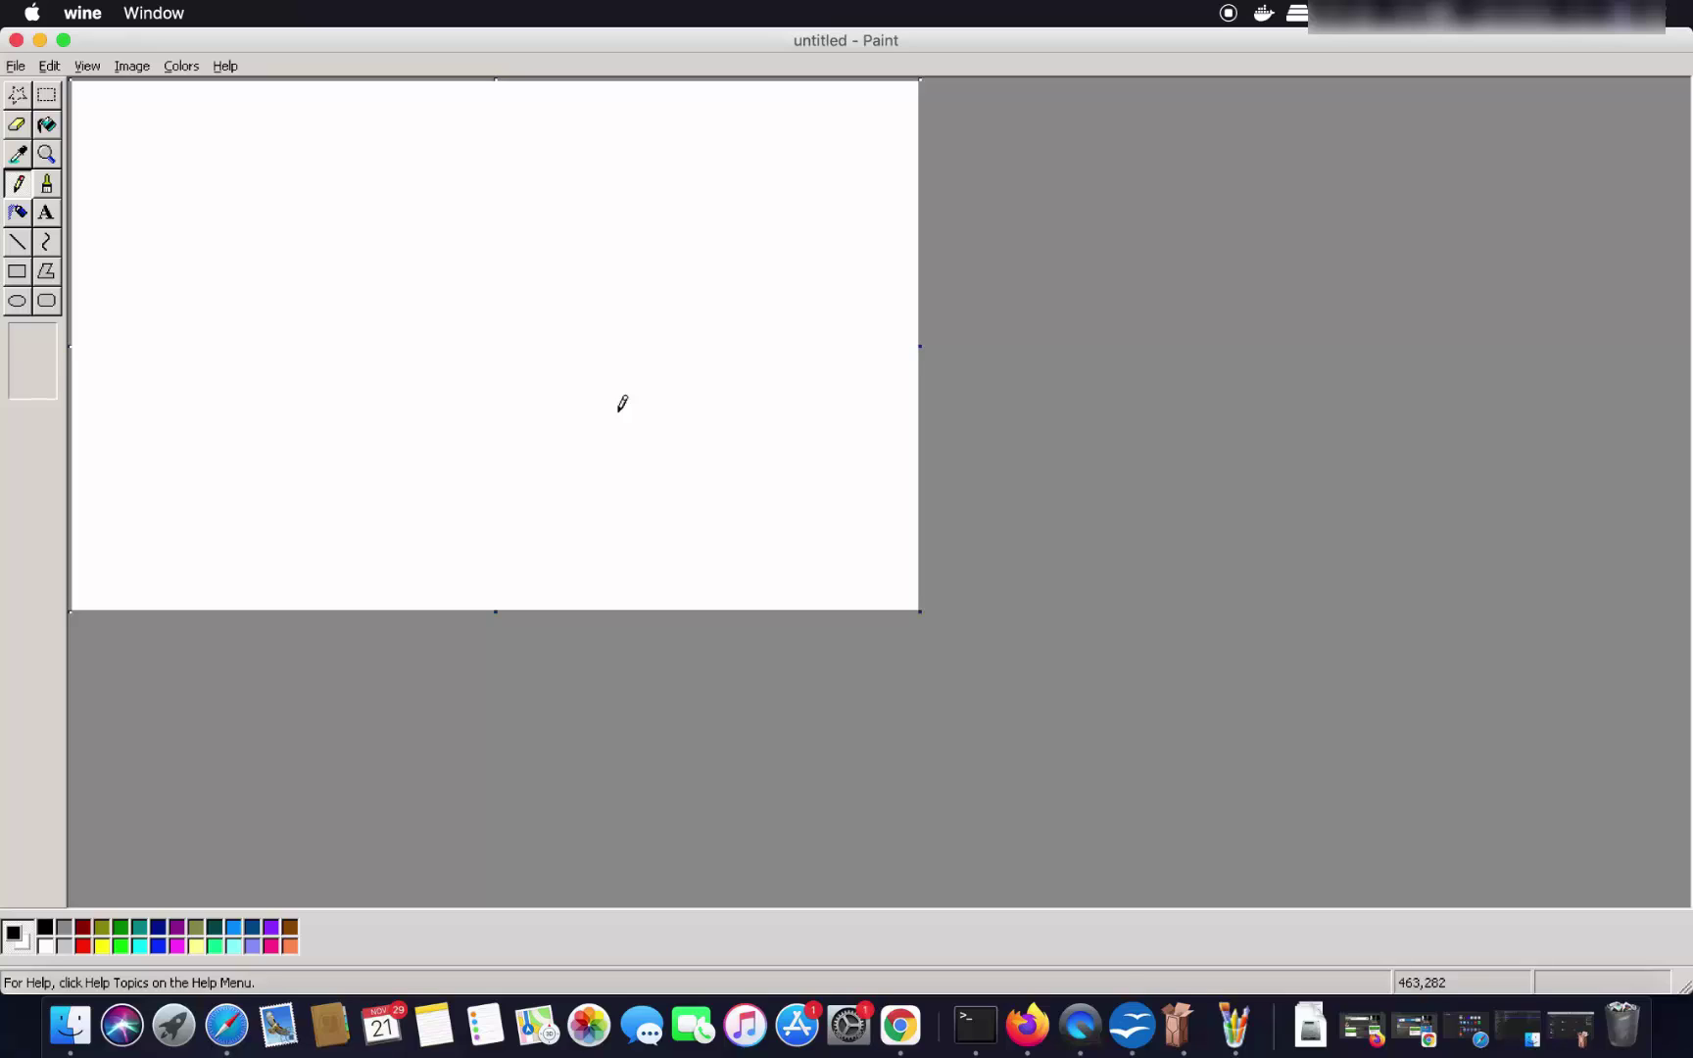
Test Paint with a freehand pencil scribble on the canvas and close it without saving changes.
mouse_move(393, 272)
left_mouse_down()
mouse_move(586, 262)
mouse_move(638, 439)
left_mouse_up()
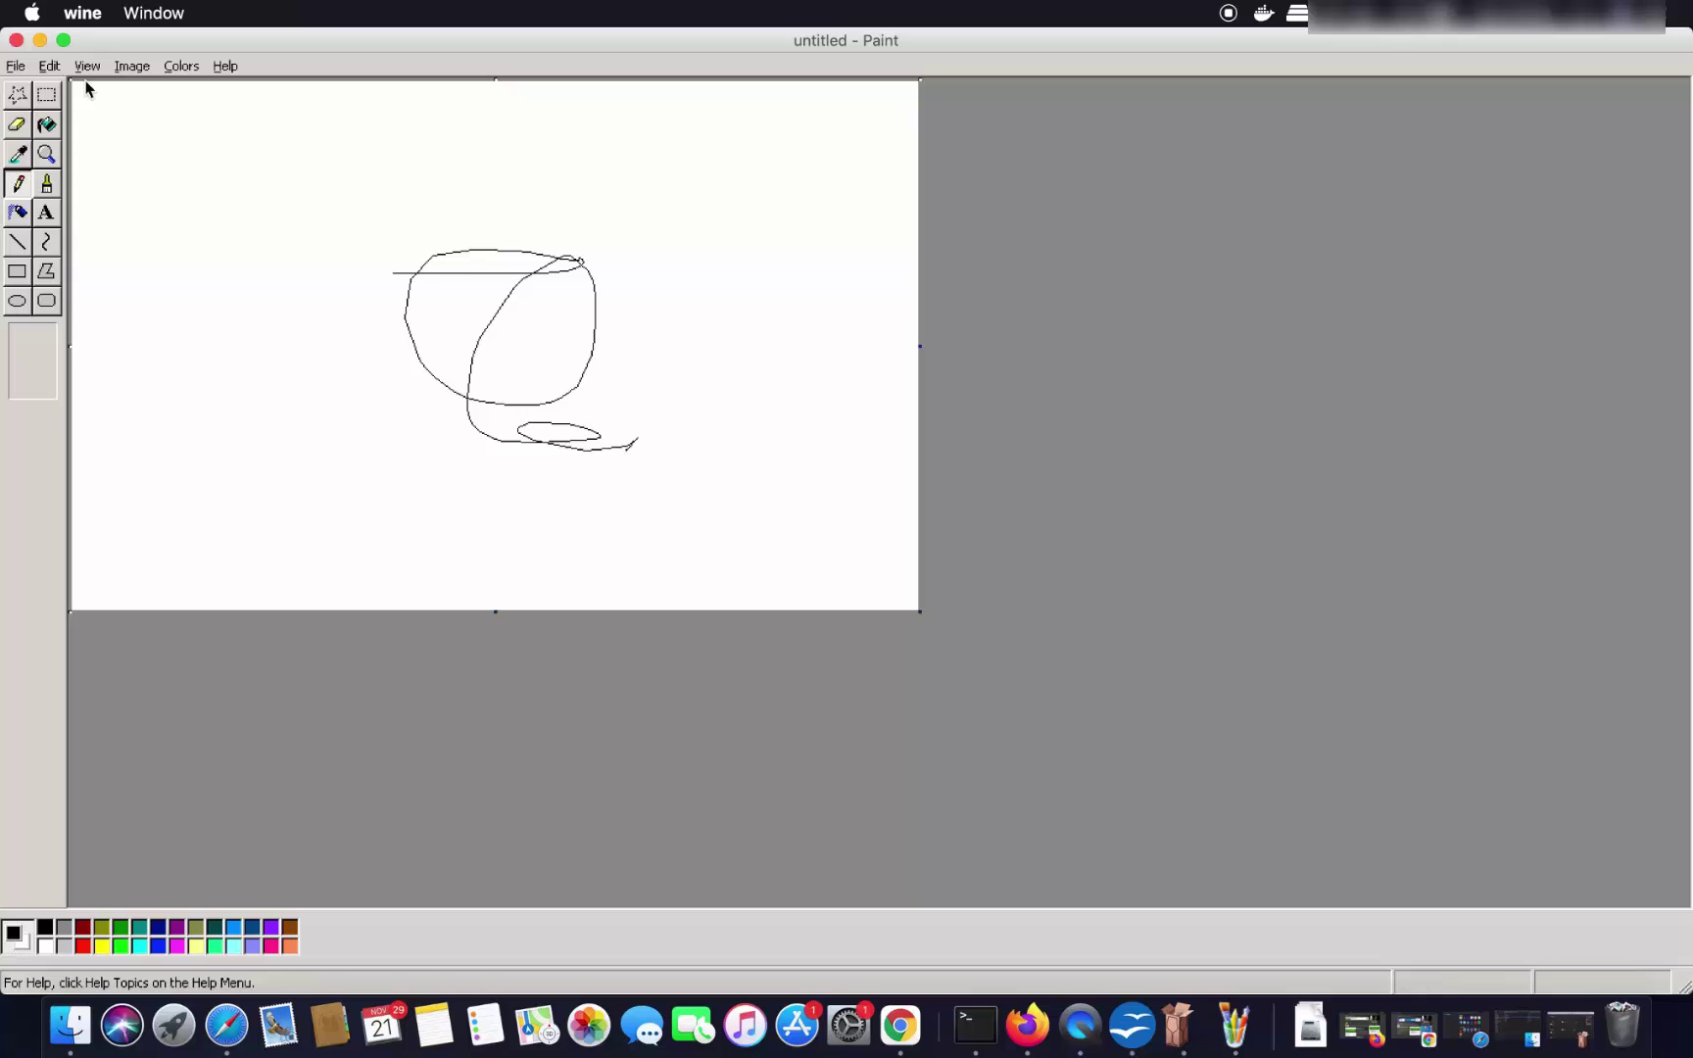
left_click(16, 40)
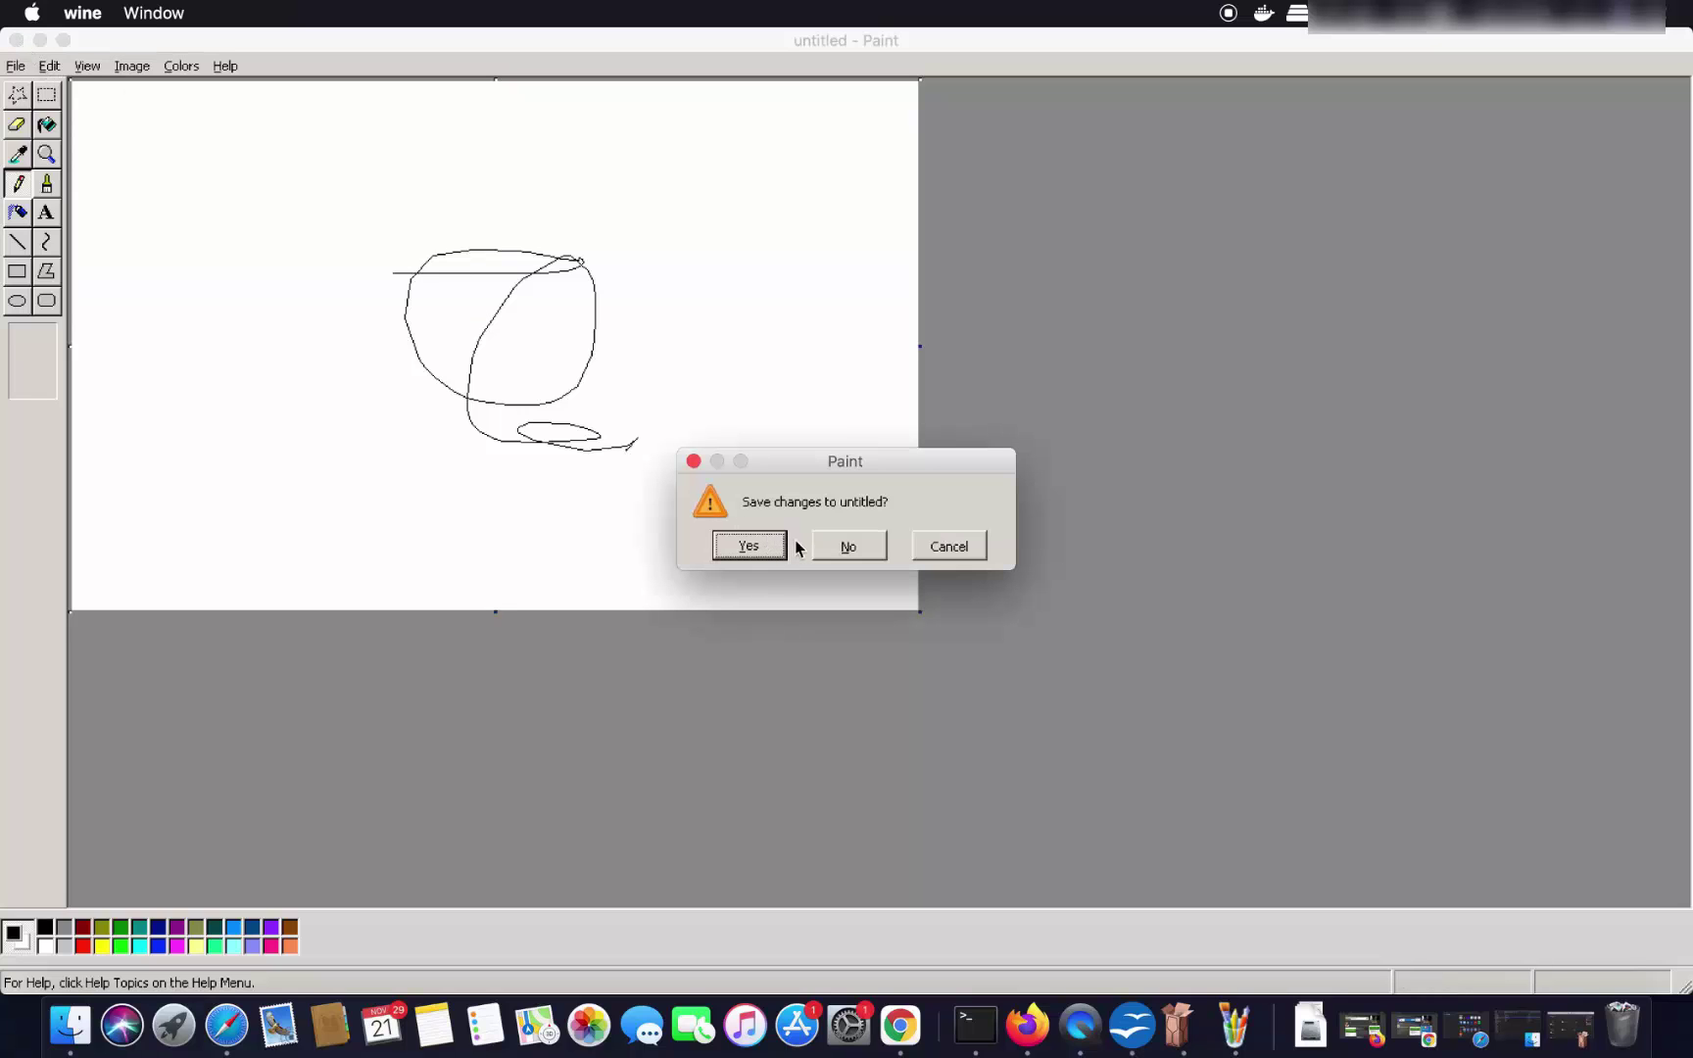
left_click(840, 547)
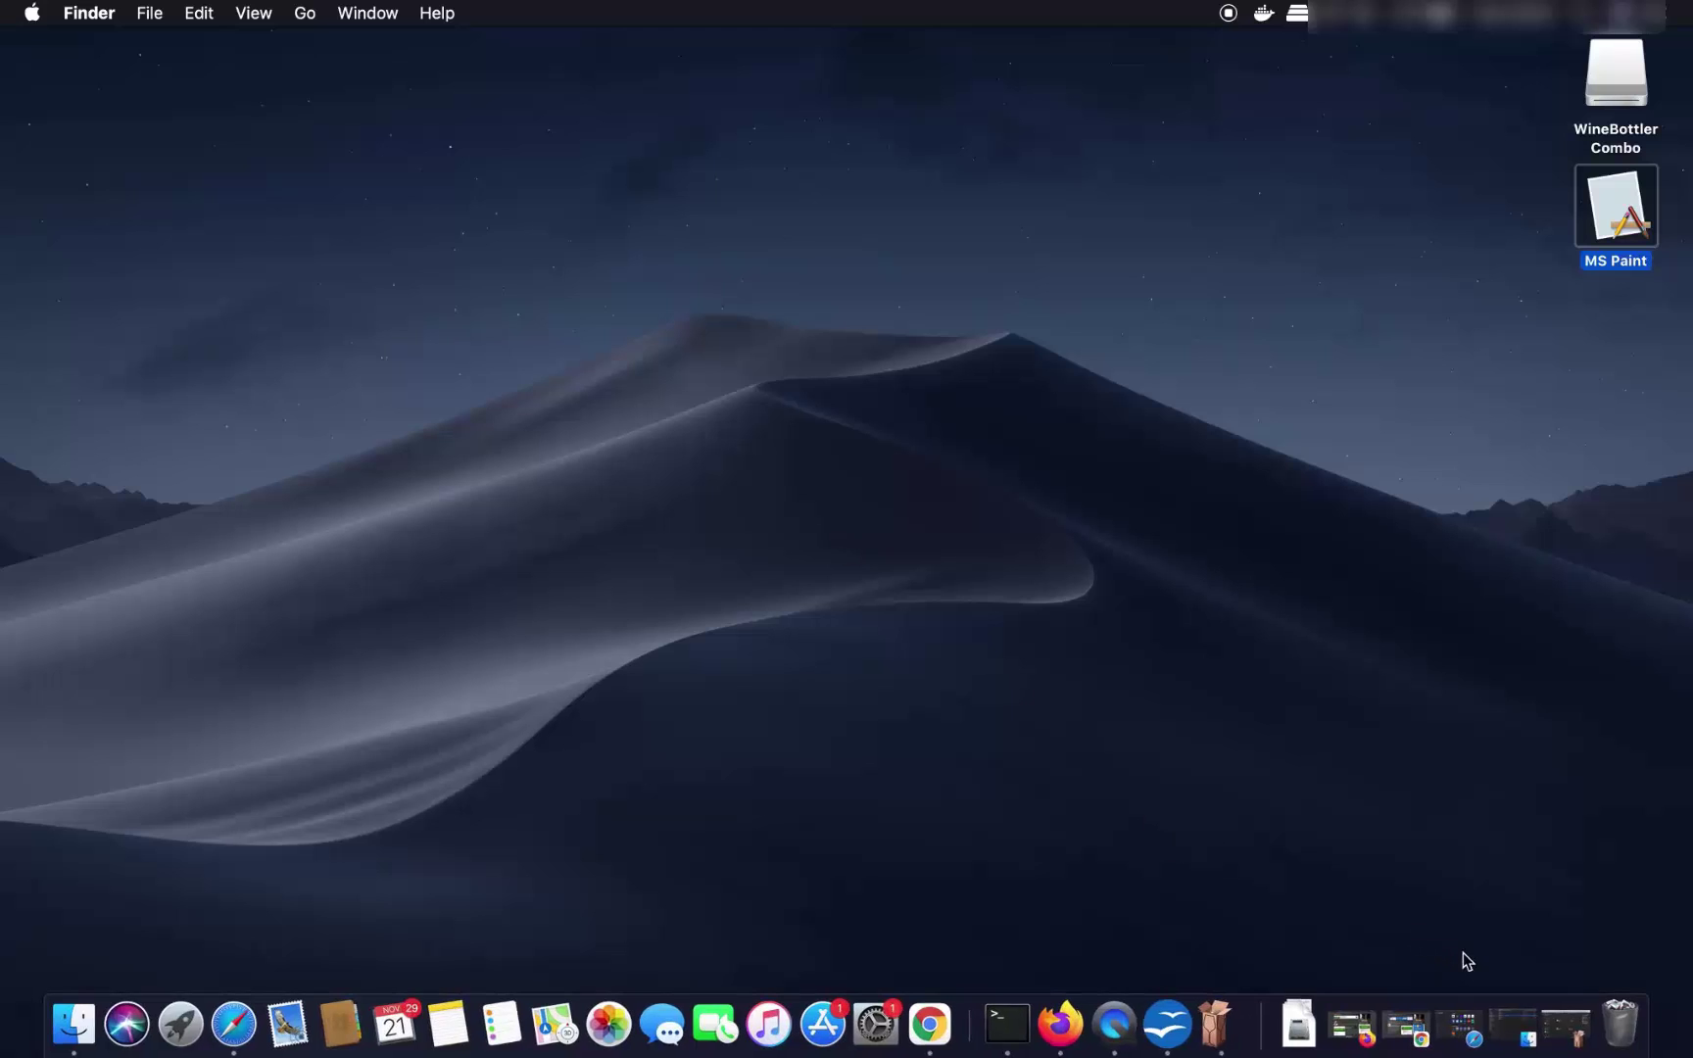
Restore the WineBottler window and look through the installer catalogue's categories, from Browser to Development.
left_click(1561, 1023)
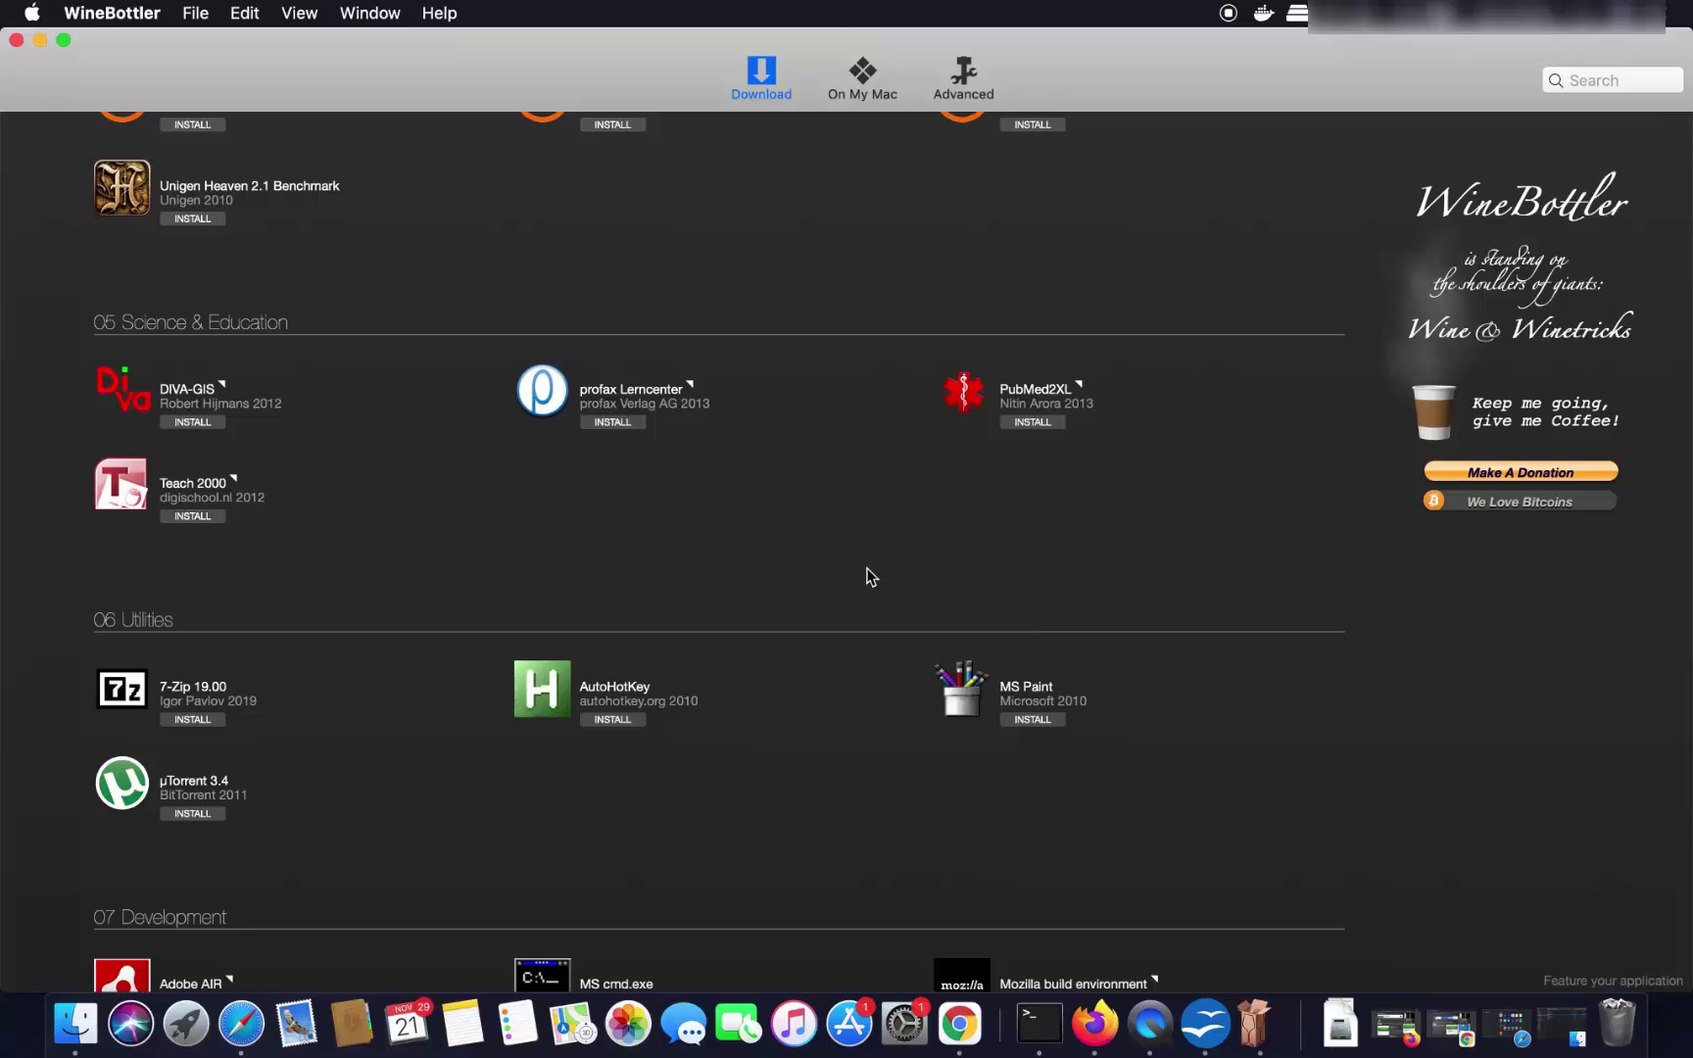
scroll(866, 576, "down", 10)
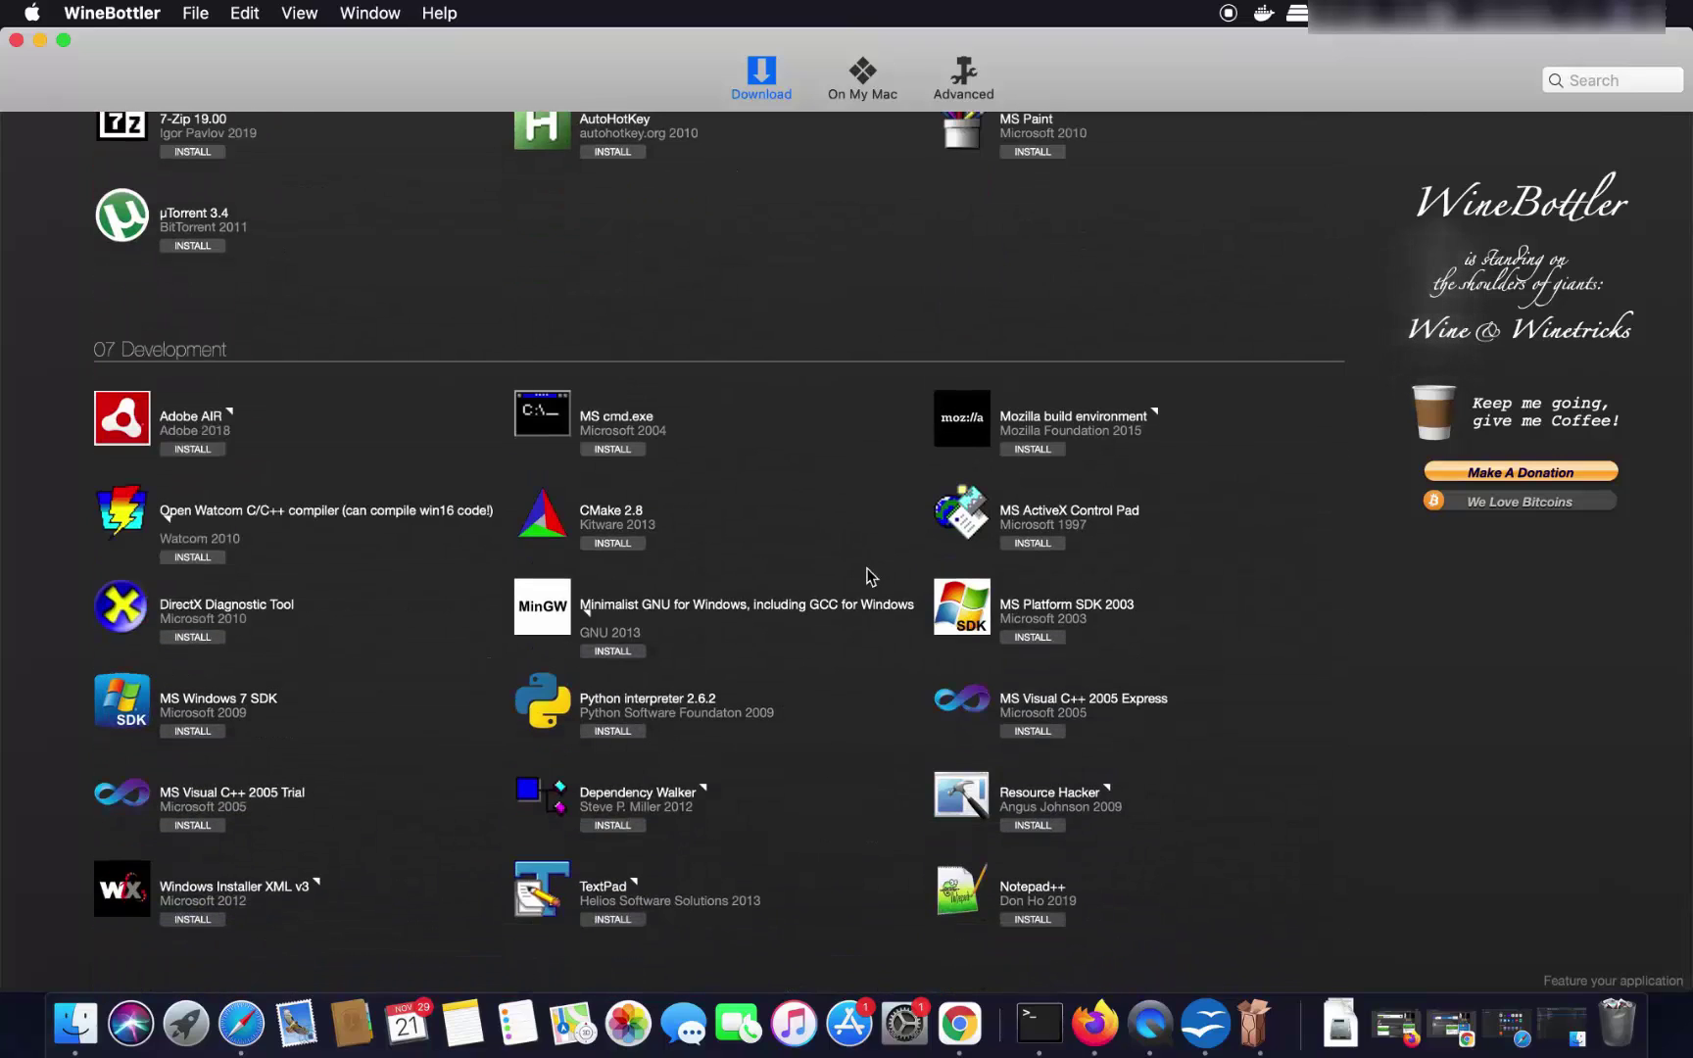
scroll(866, 576, "up", 20)
scroll(866, 576, "up", 5)
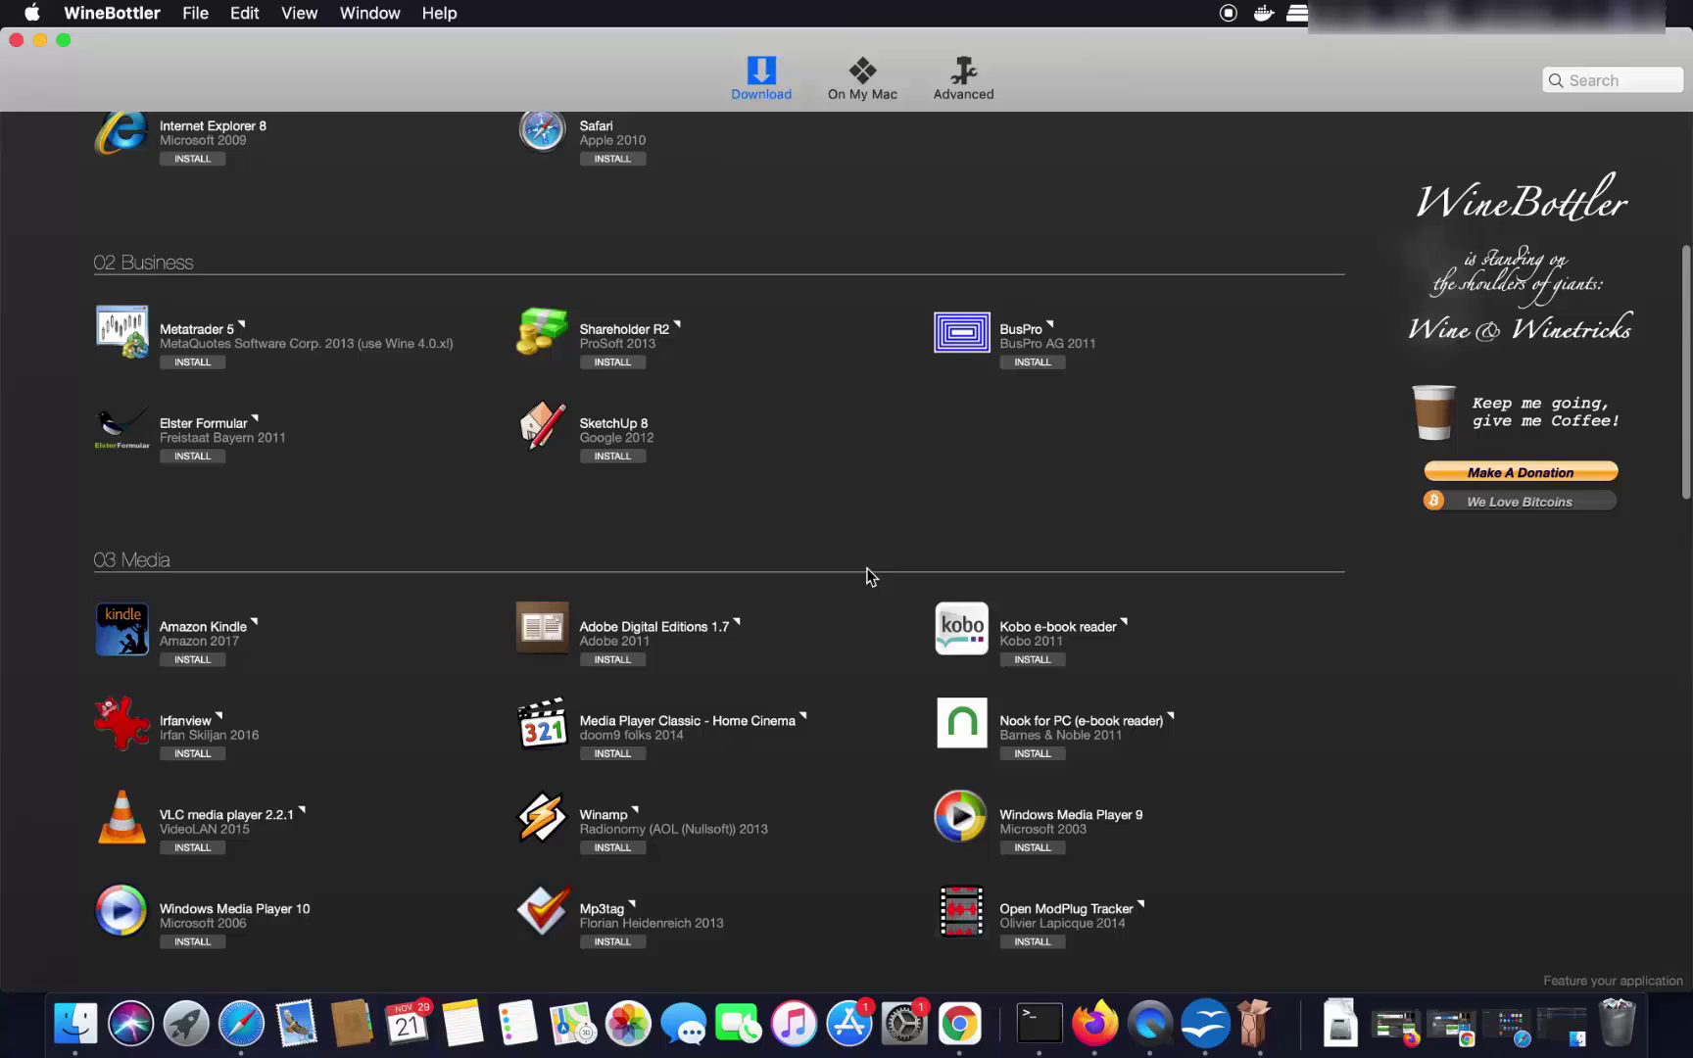
scroll(764, 456, "up", 7)
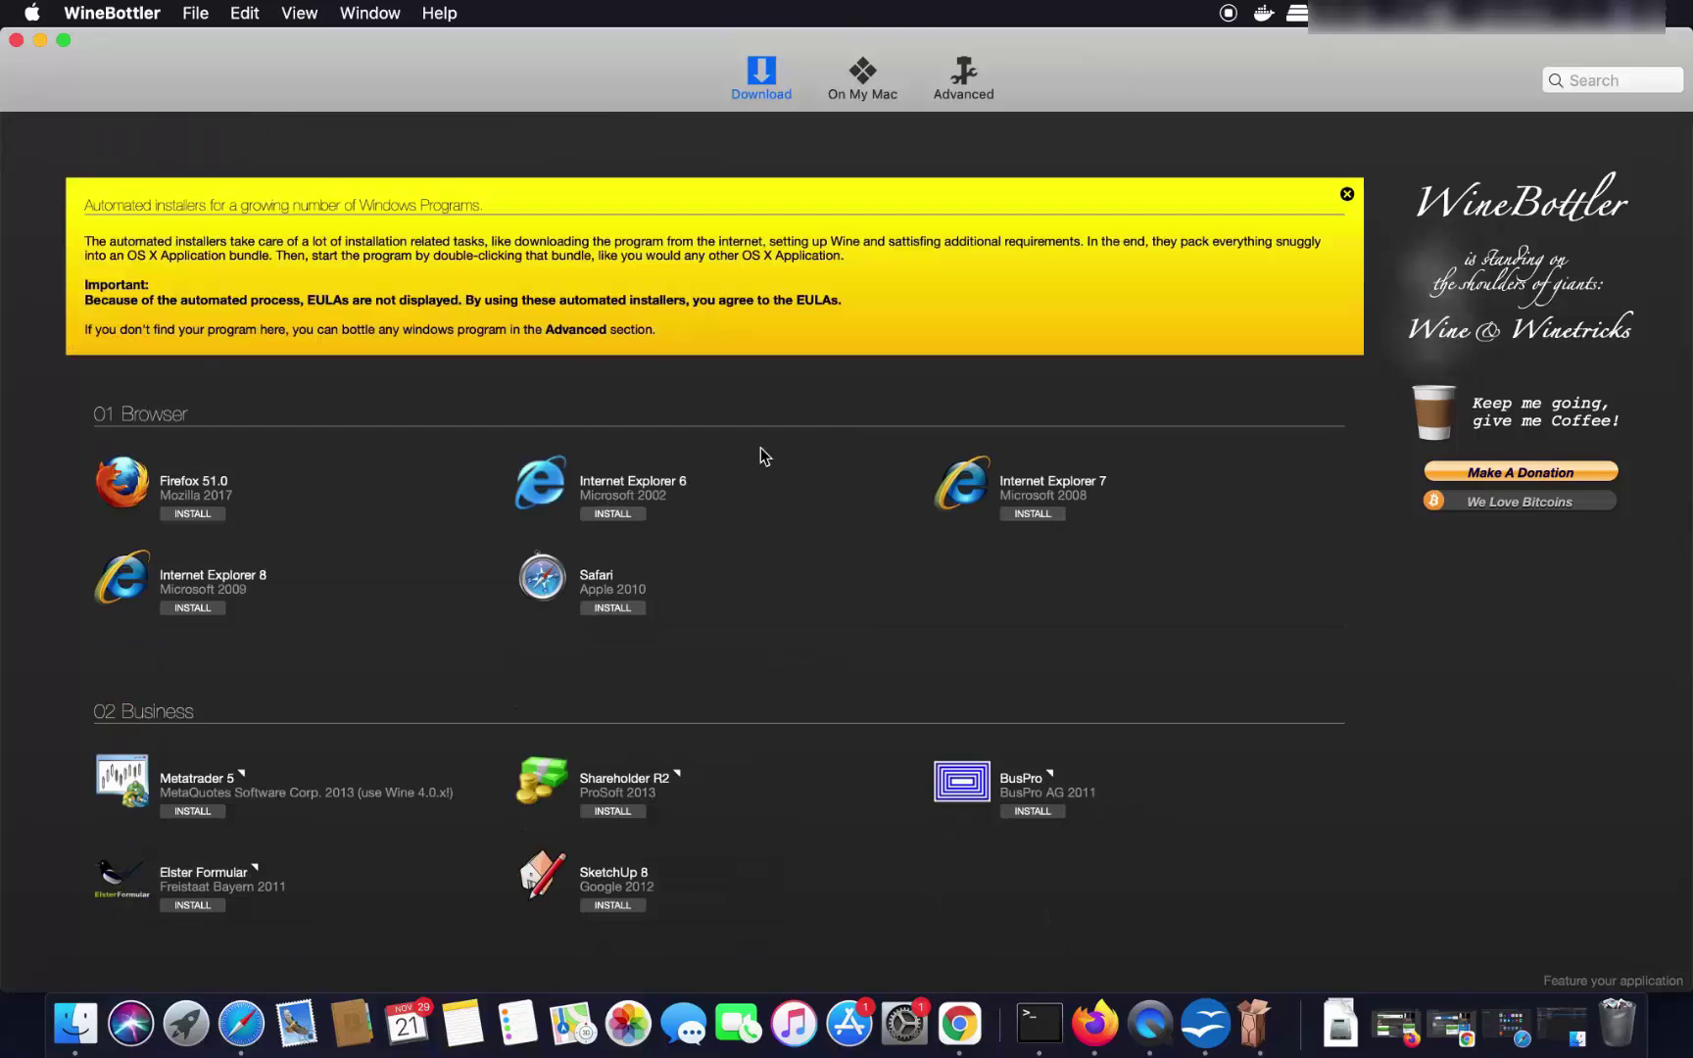
scroll(764, 456, "down", 3)
scroll(764, 456, "down", 20)
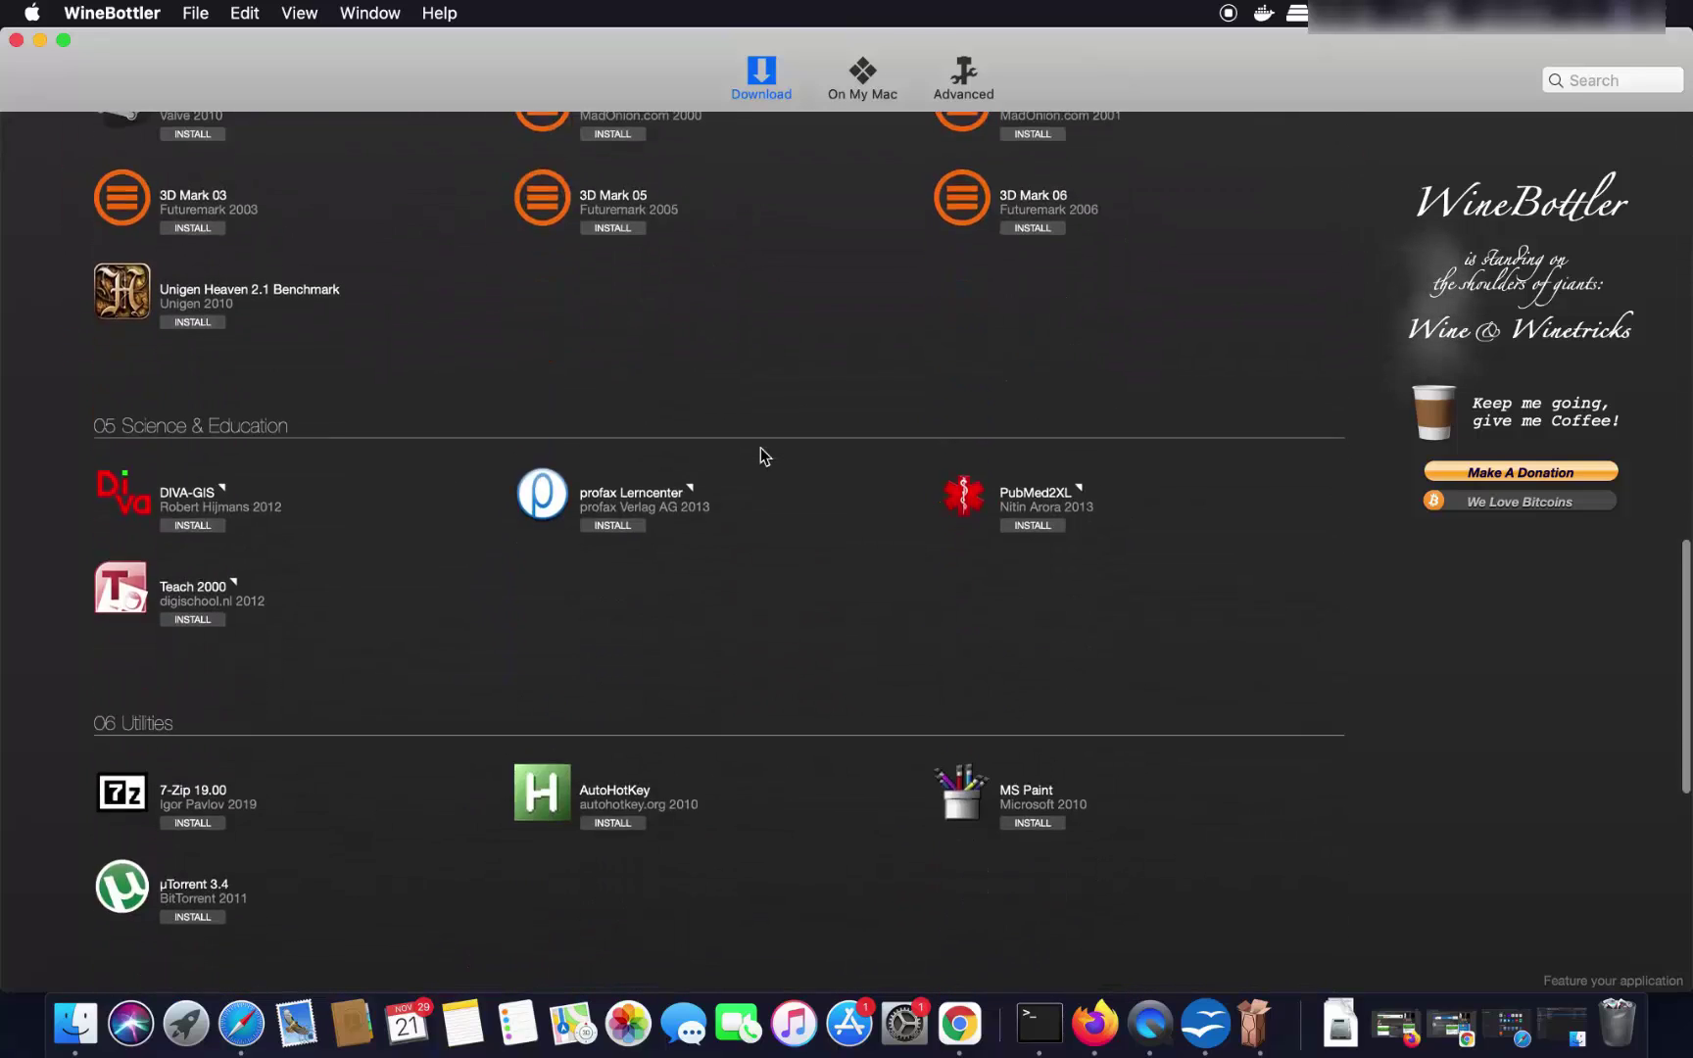
scroll(764, 457, "up", 12)
scroll(763, 456, "up", 2)
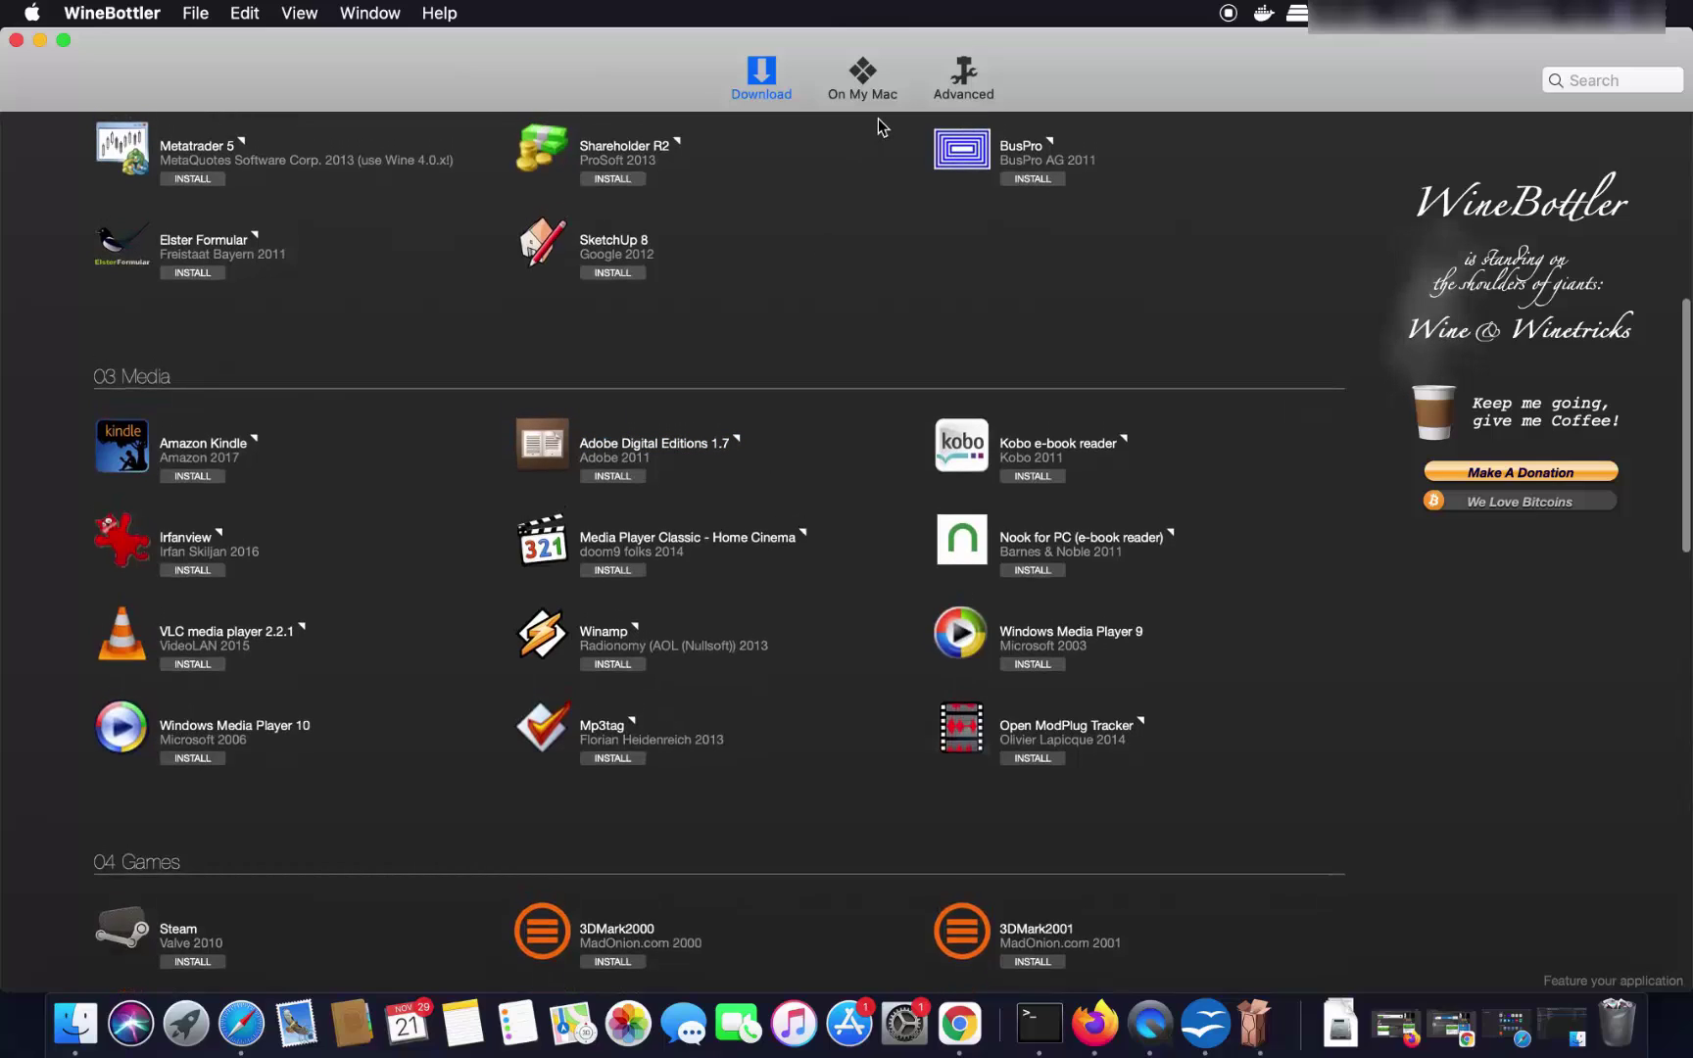
Show WineBottler's Advanced settings, then switch to Chrome and bring up the Google results for notepad++.
left_click(963, 98)
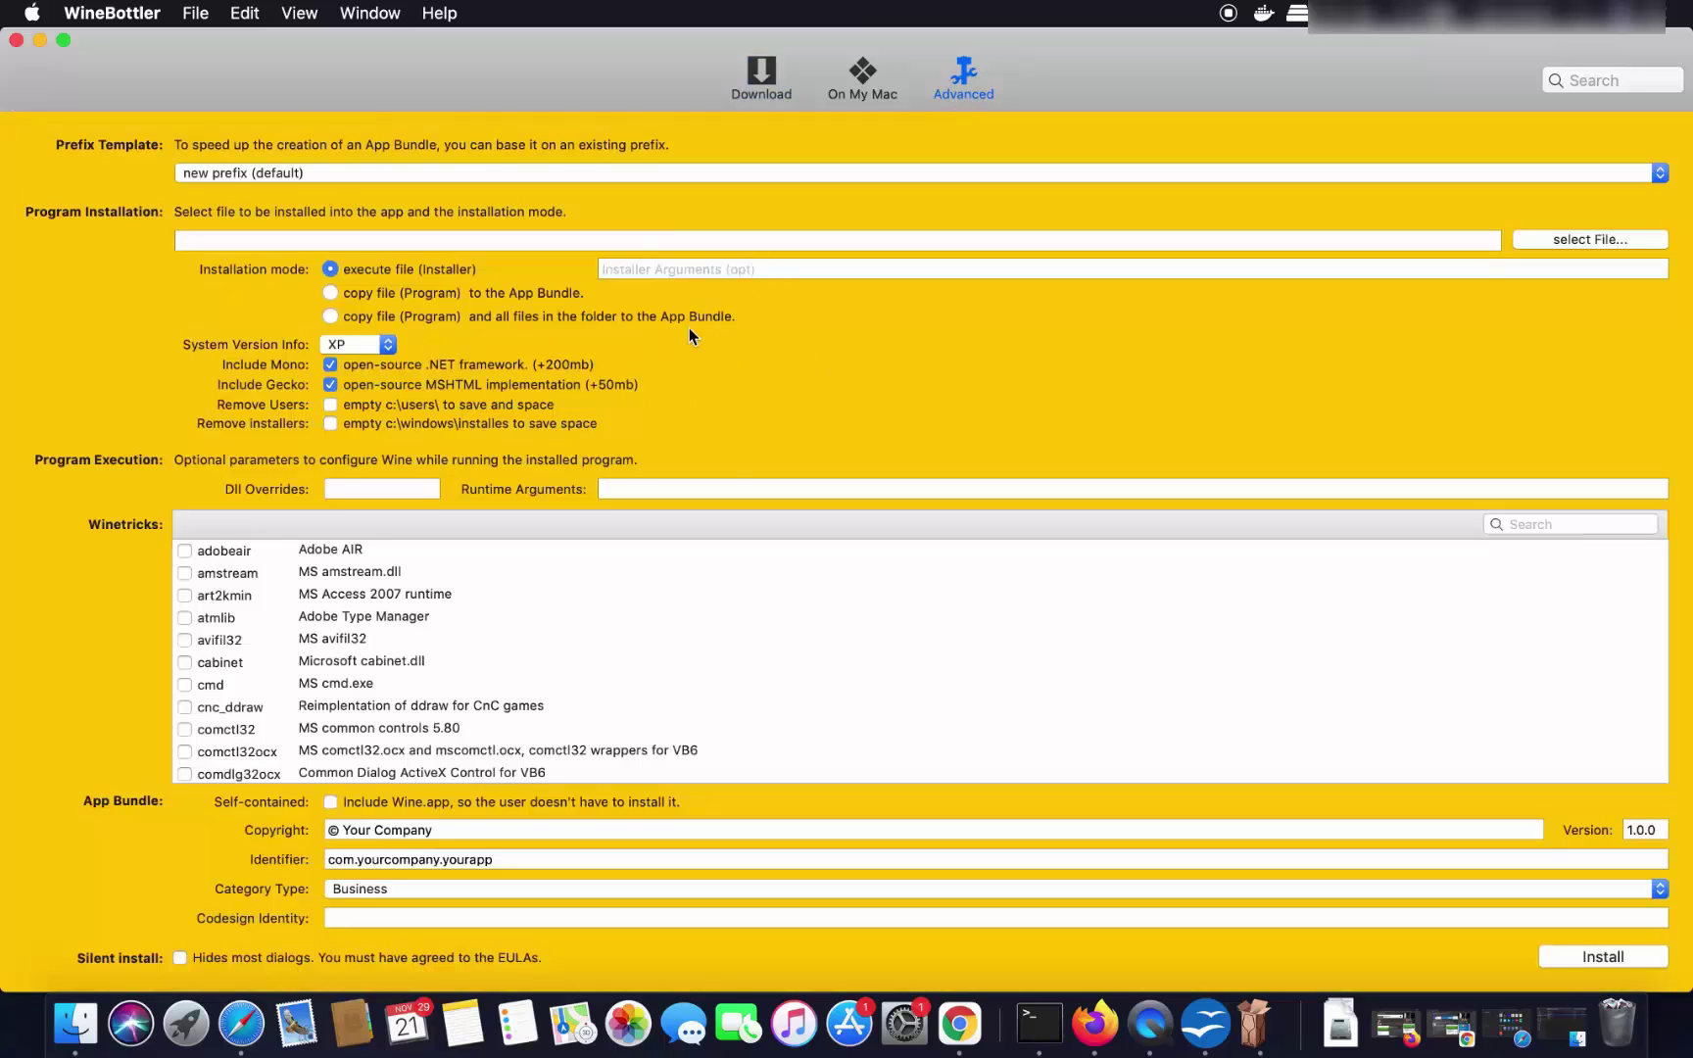
key("super+Tab")
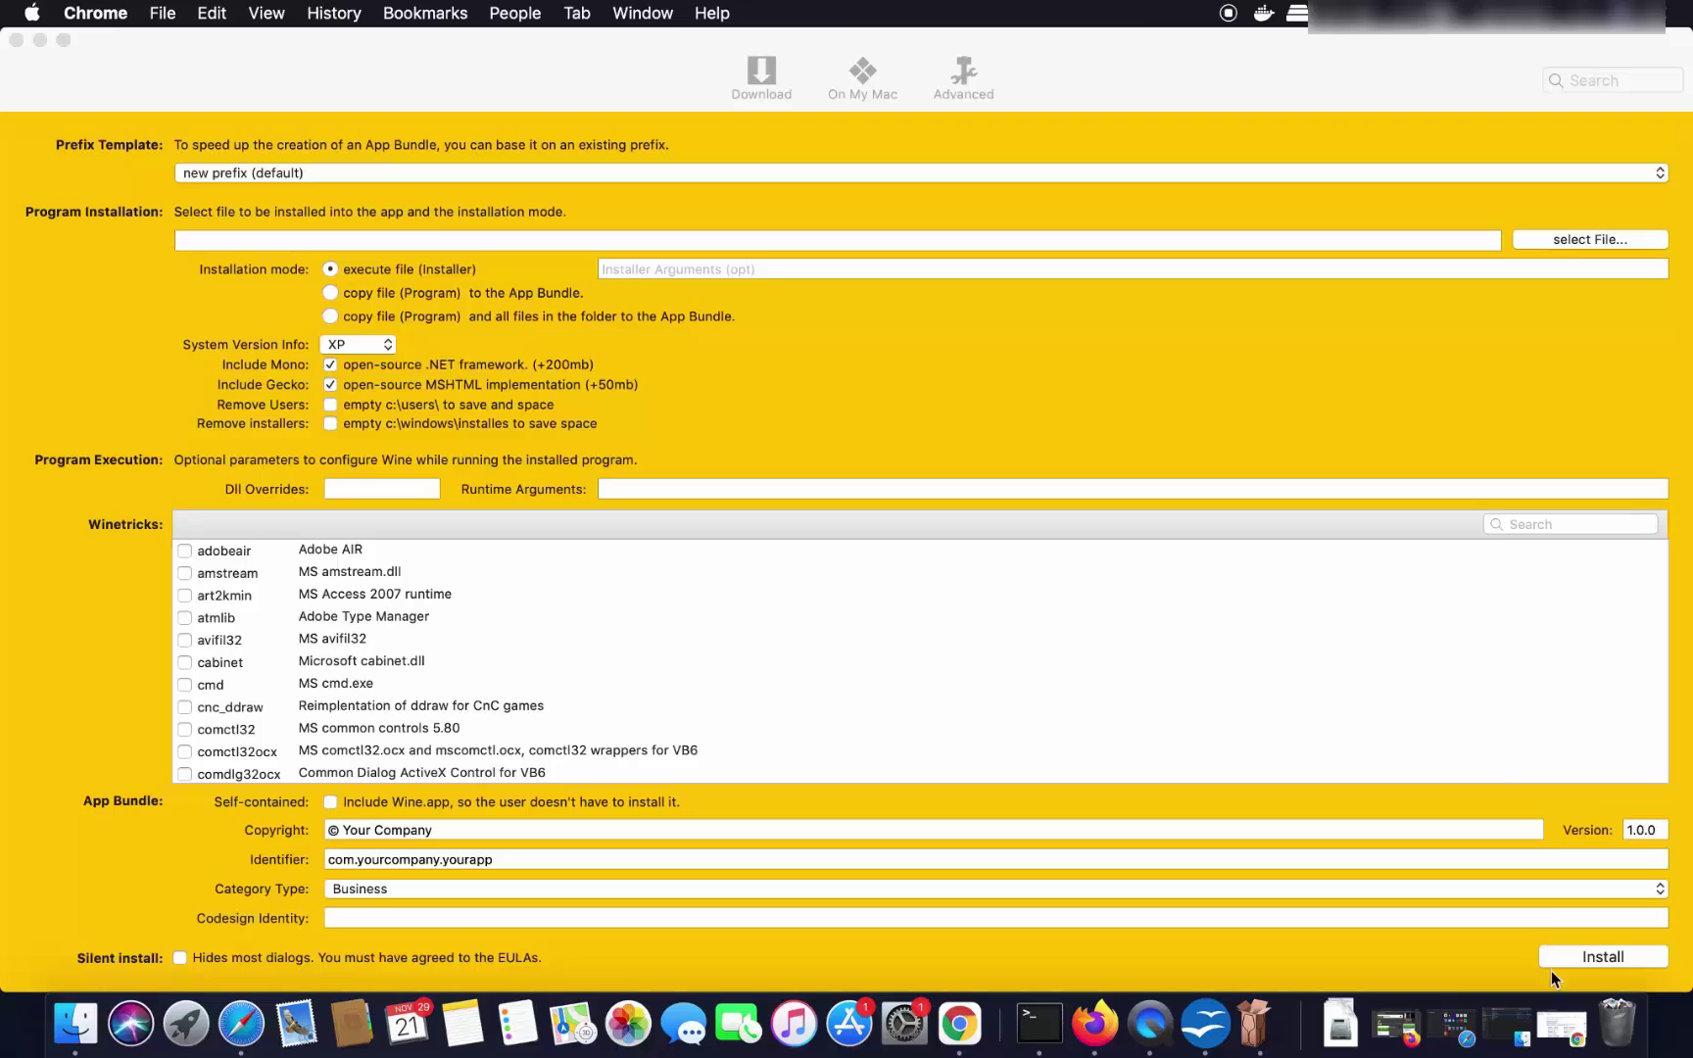
left_click(1561, 1024)
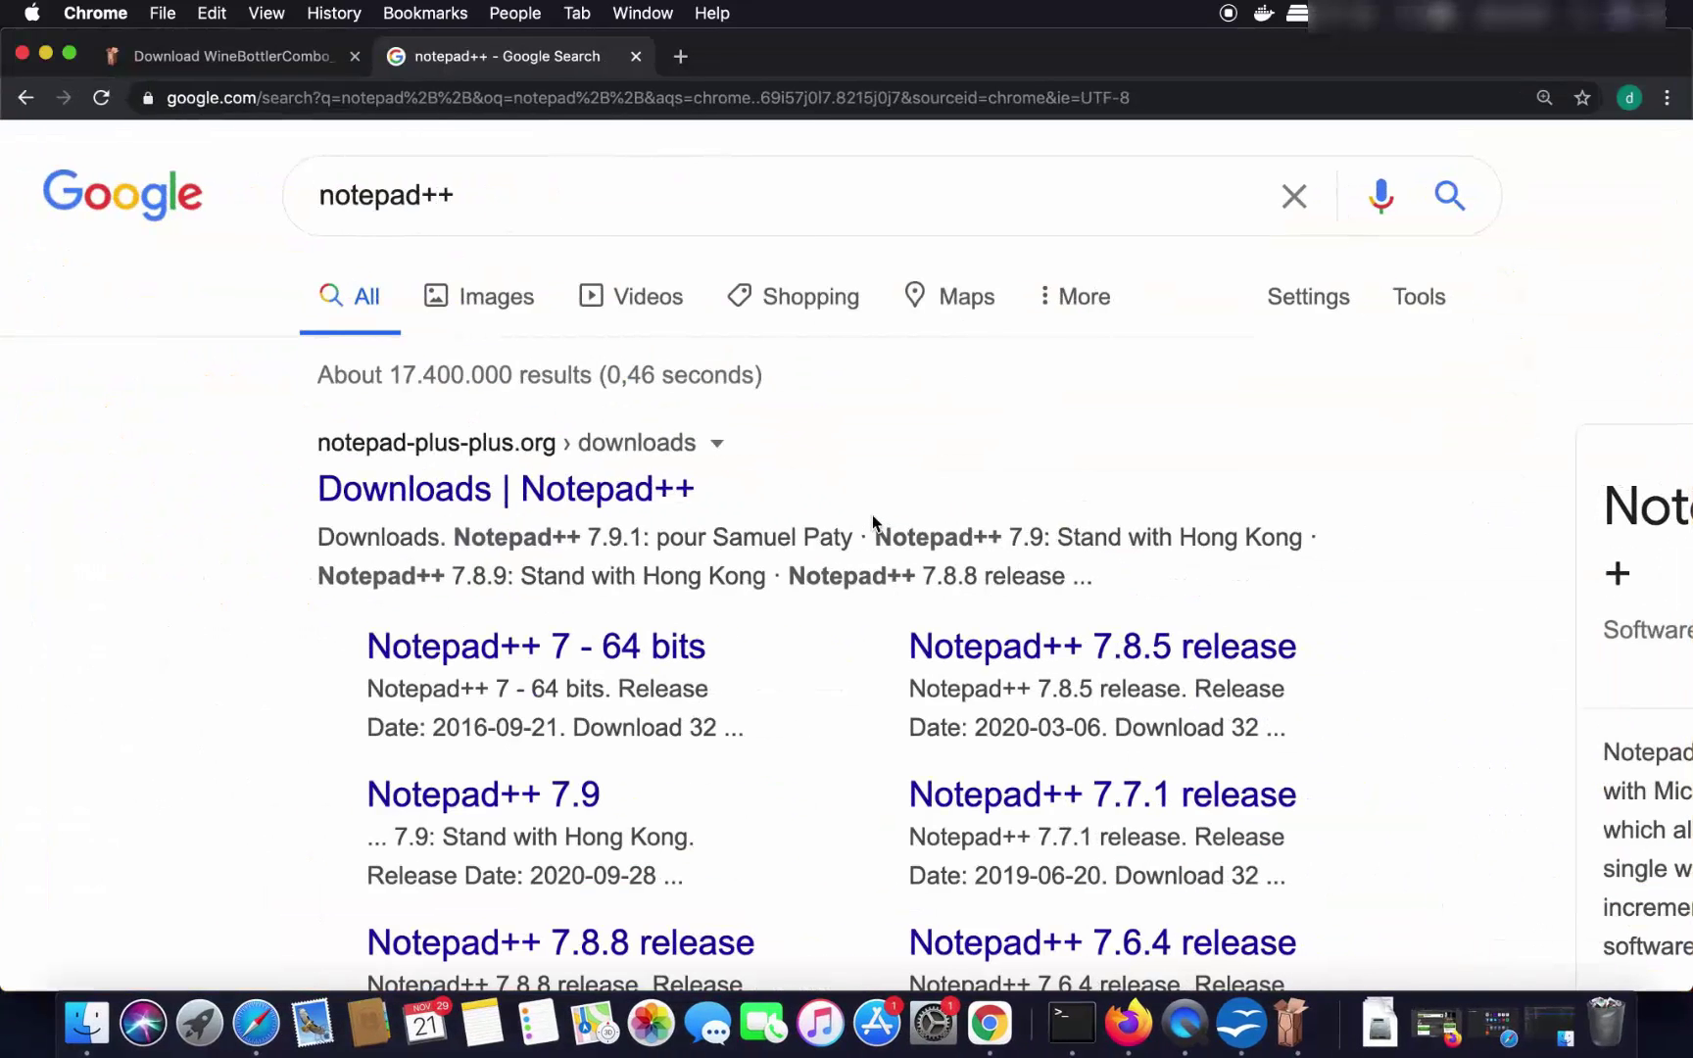
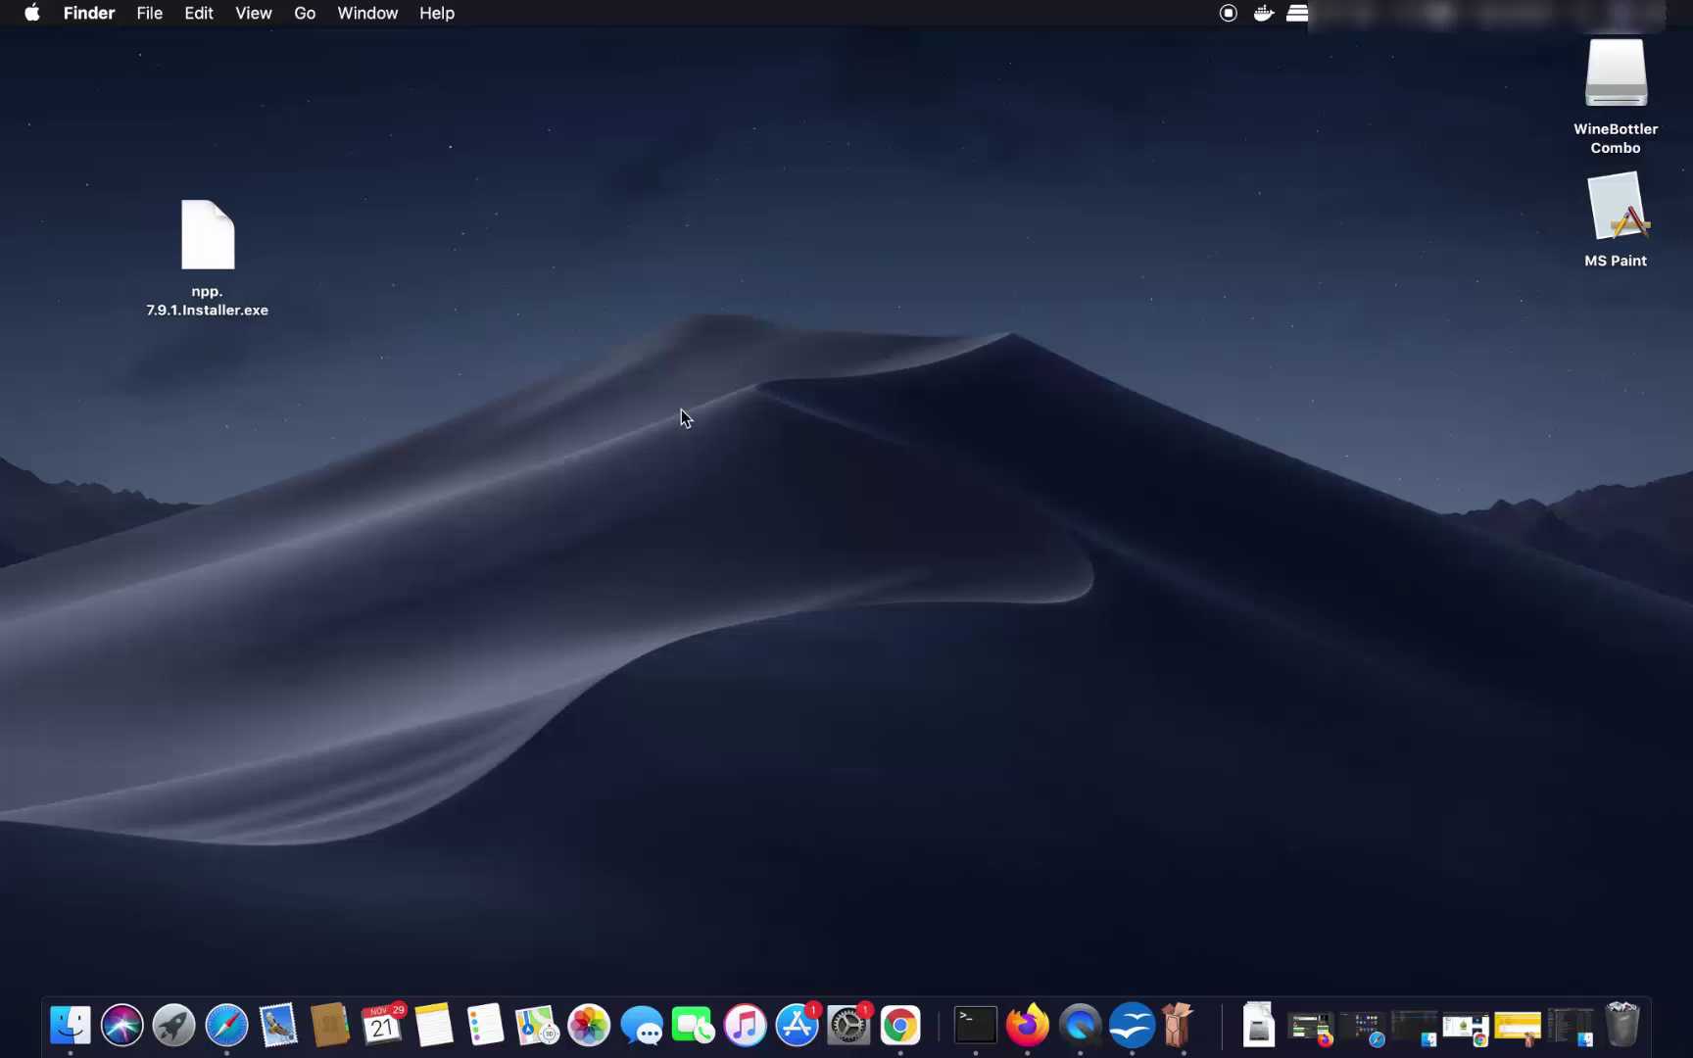
Restore WineBottler, choose npp.7.9.1.Installer.exe from the Desktop as the program to install, and set the system version to 7.
left_click(1573, 1026)
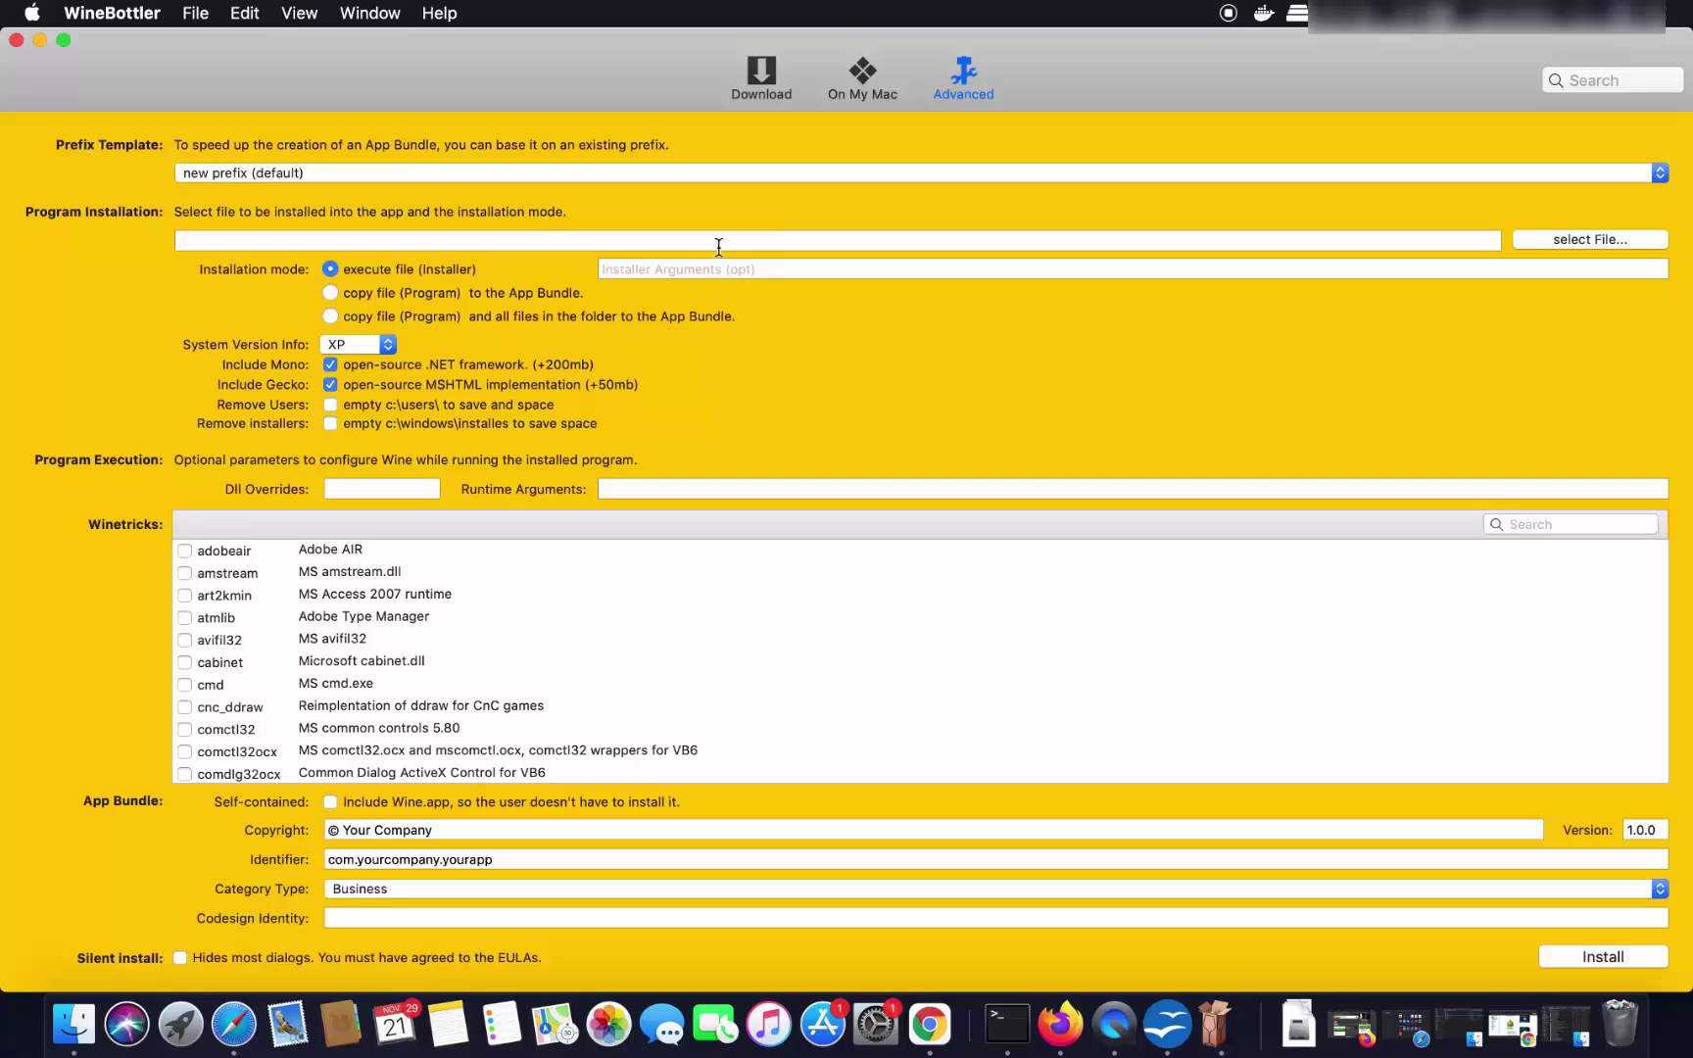
left_click(1563, 247)
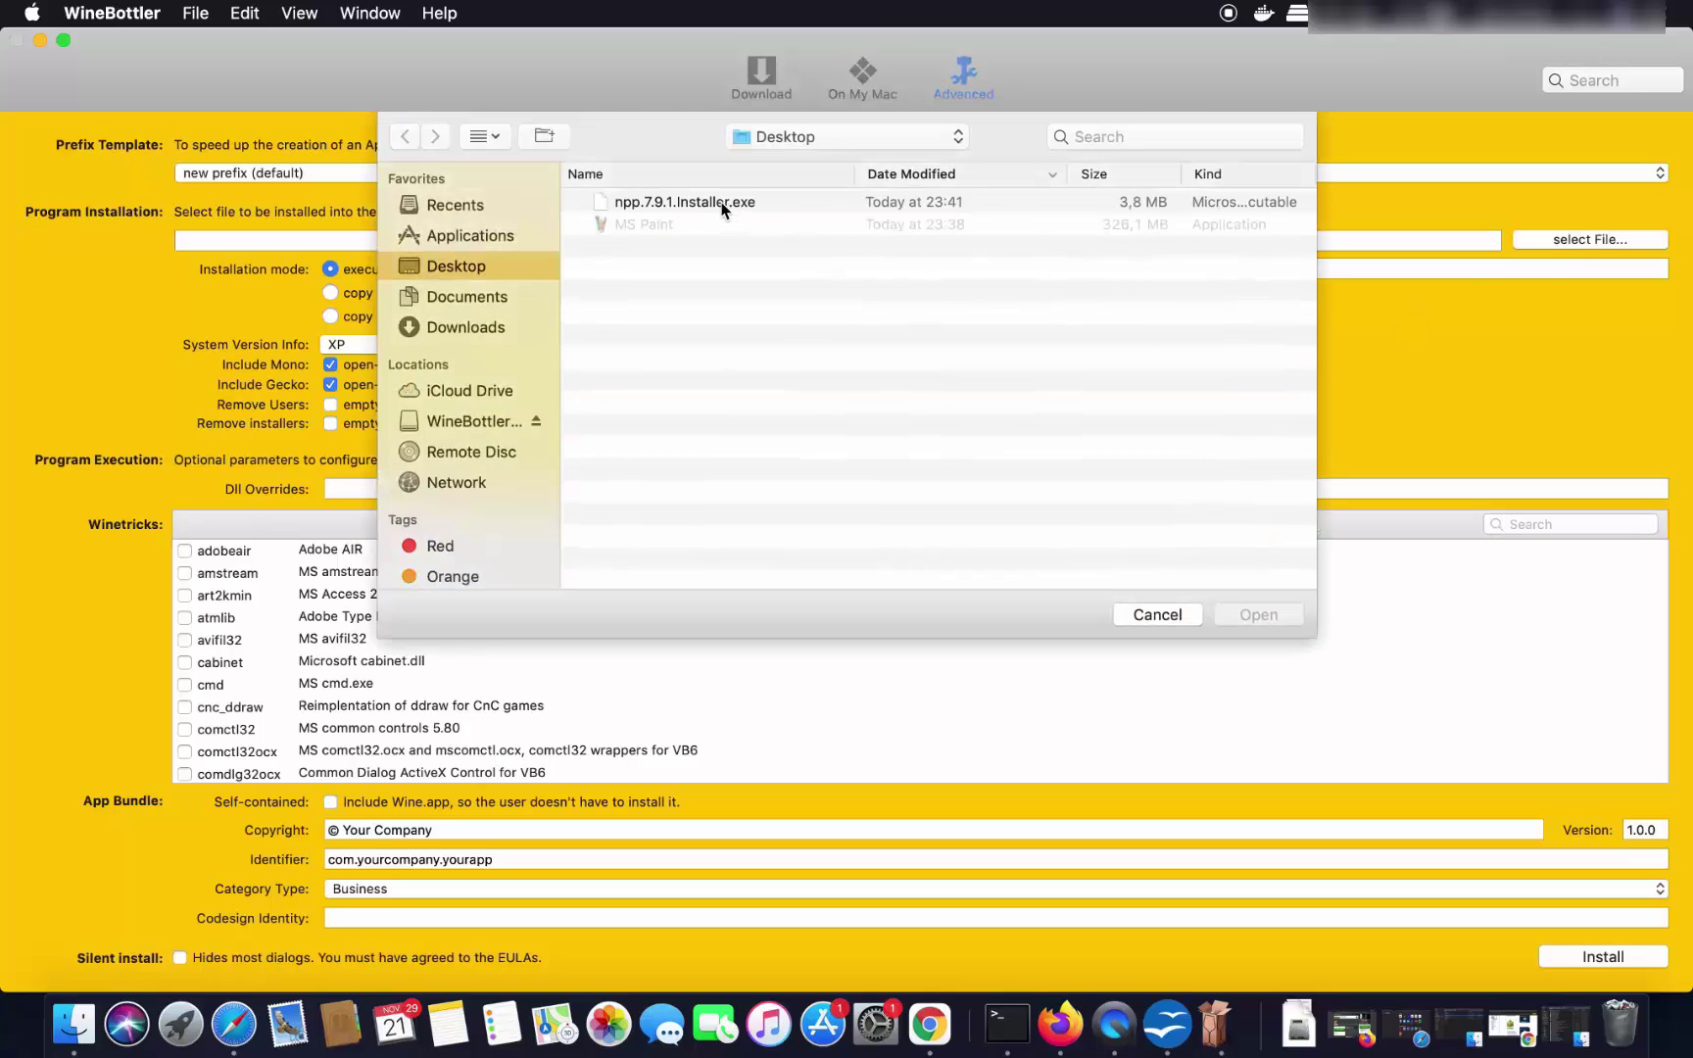
left_click(722, 204)
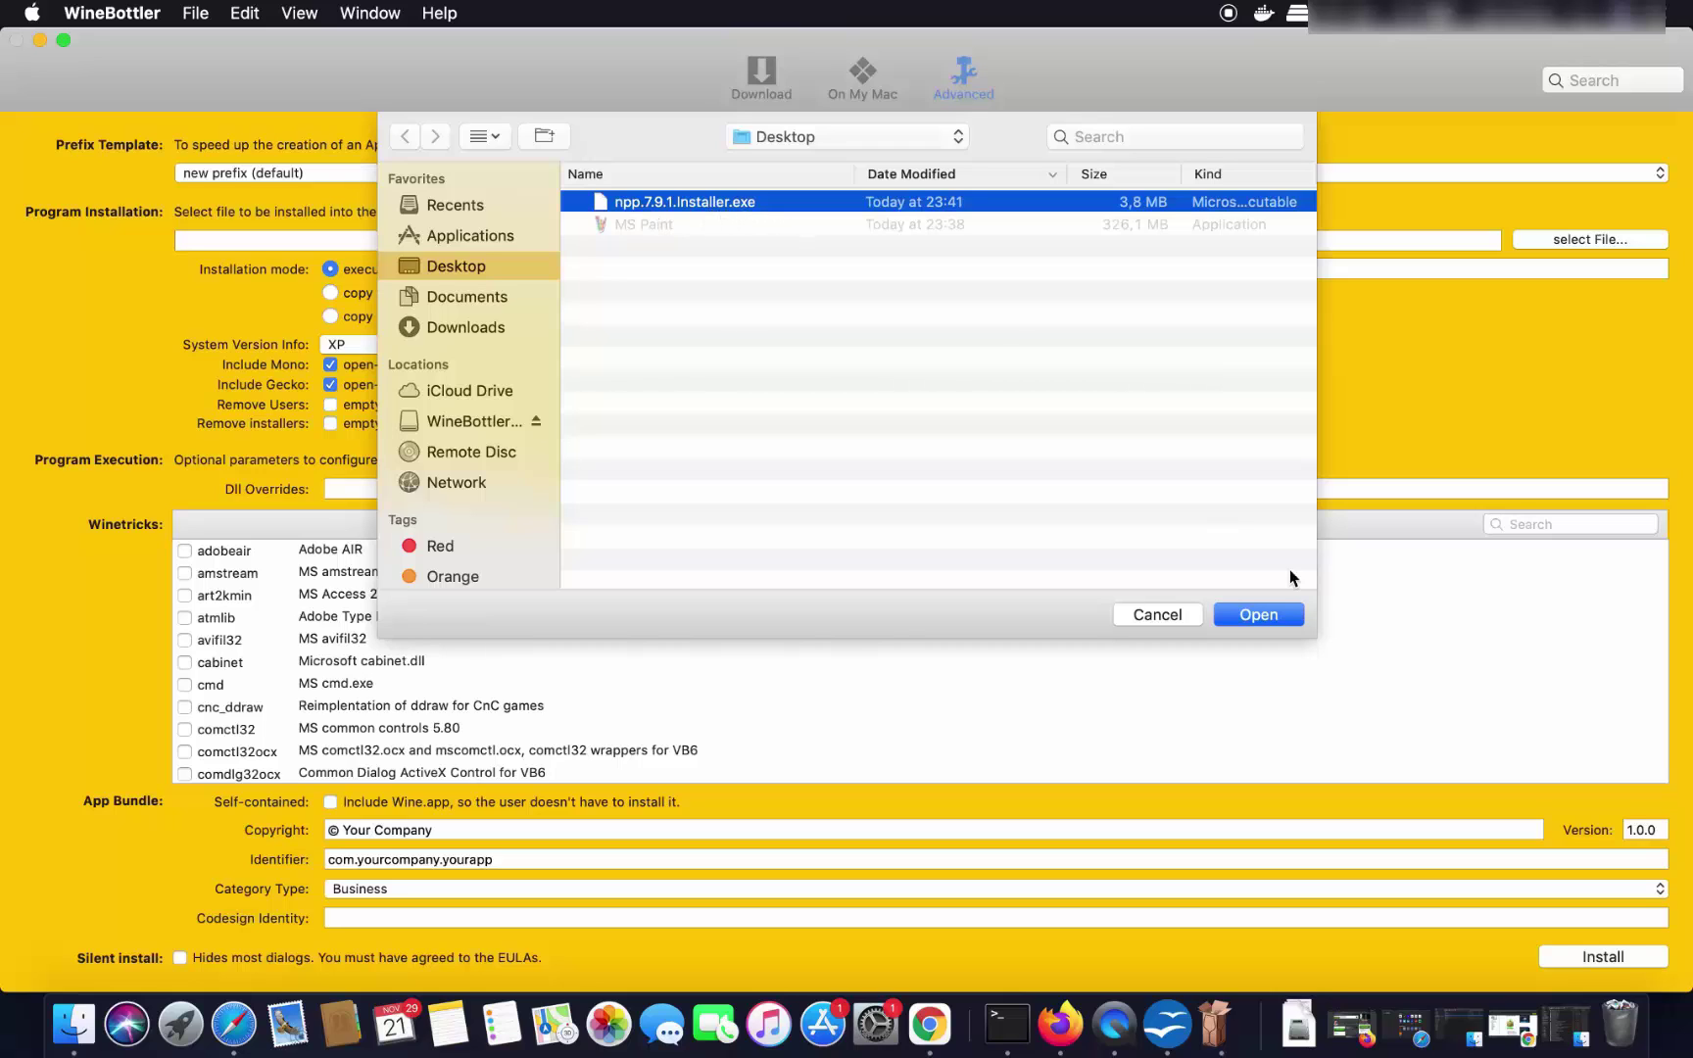
left_click(1266, 617)
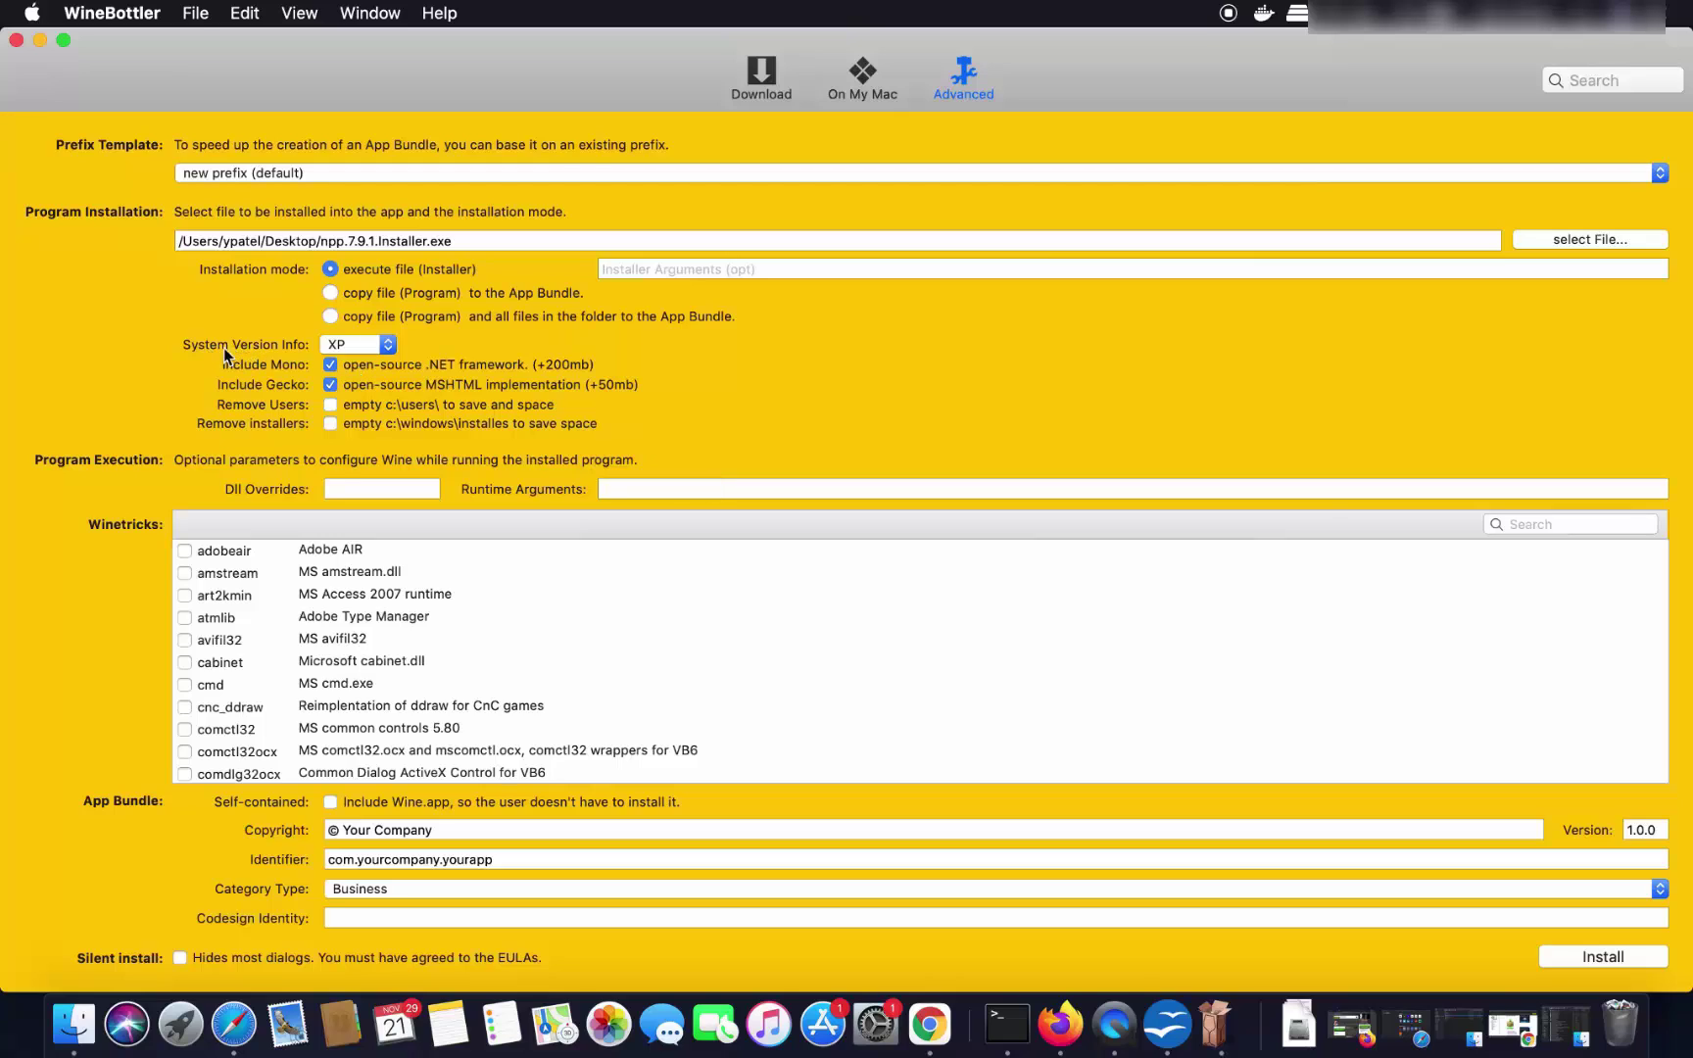
left_click(371, 351)
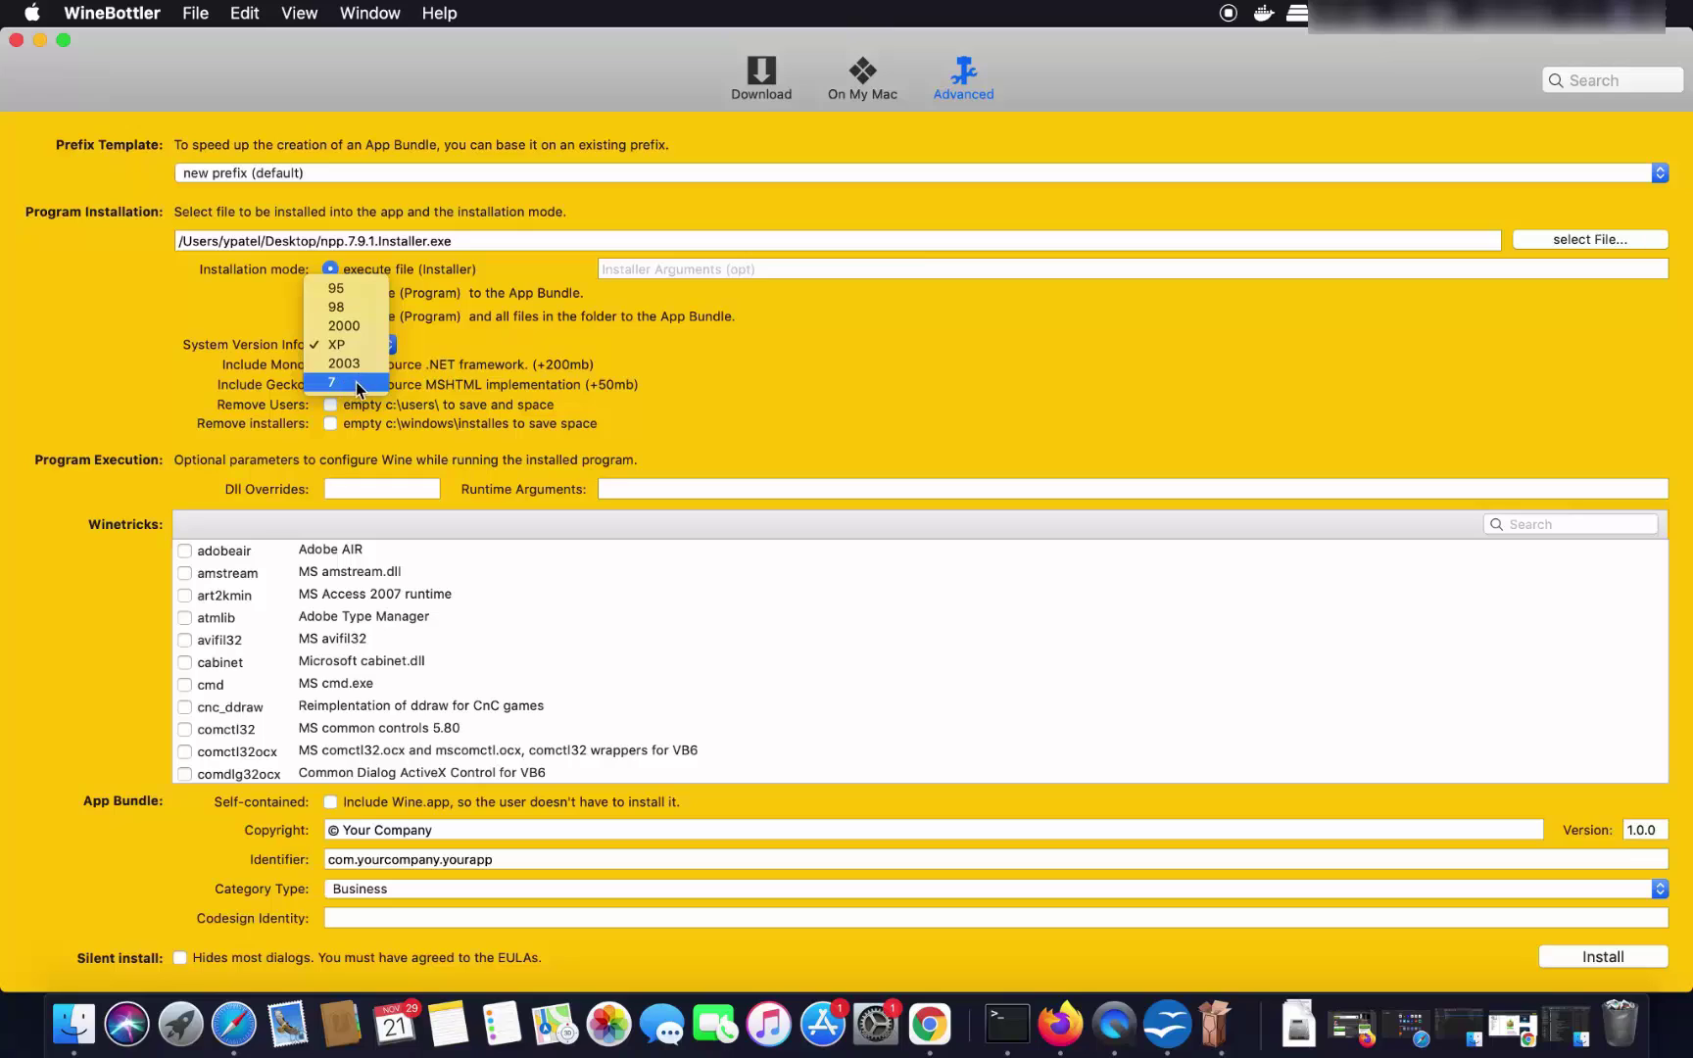
left_click(342, 388)
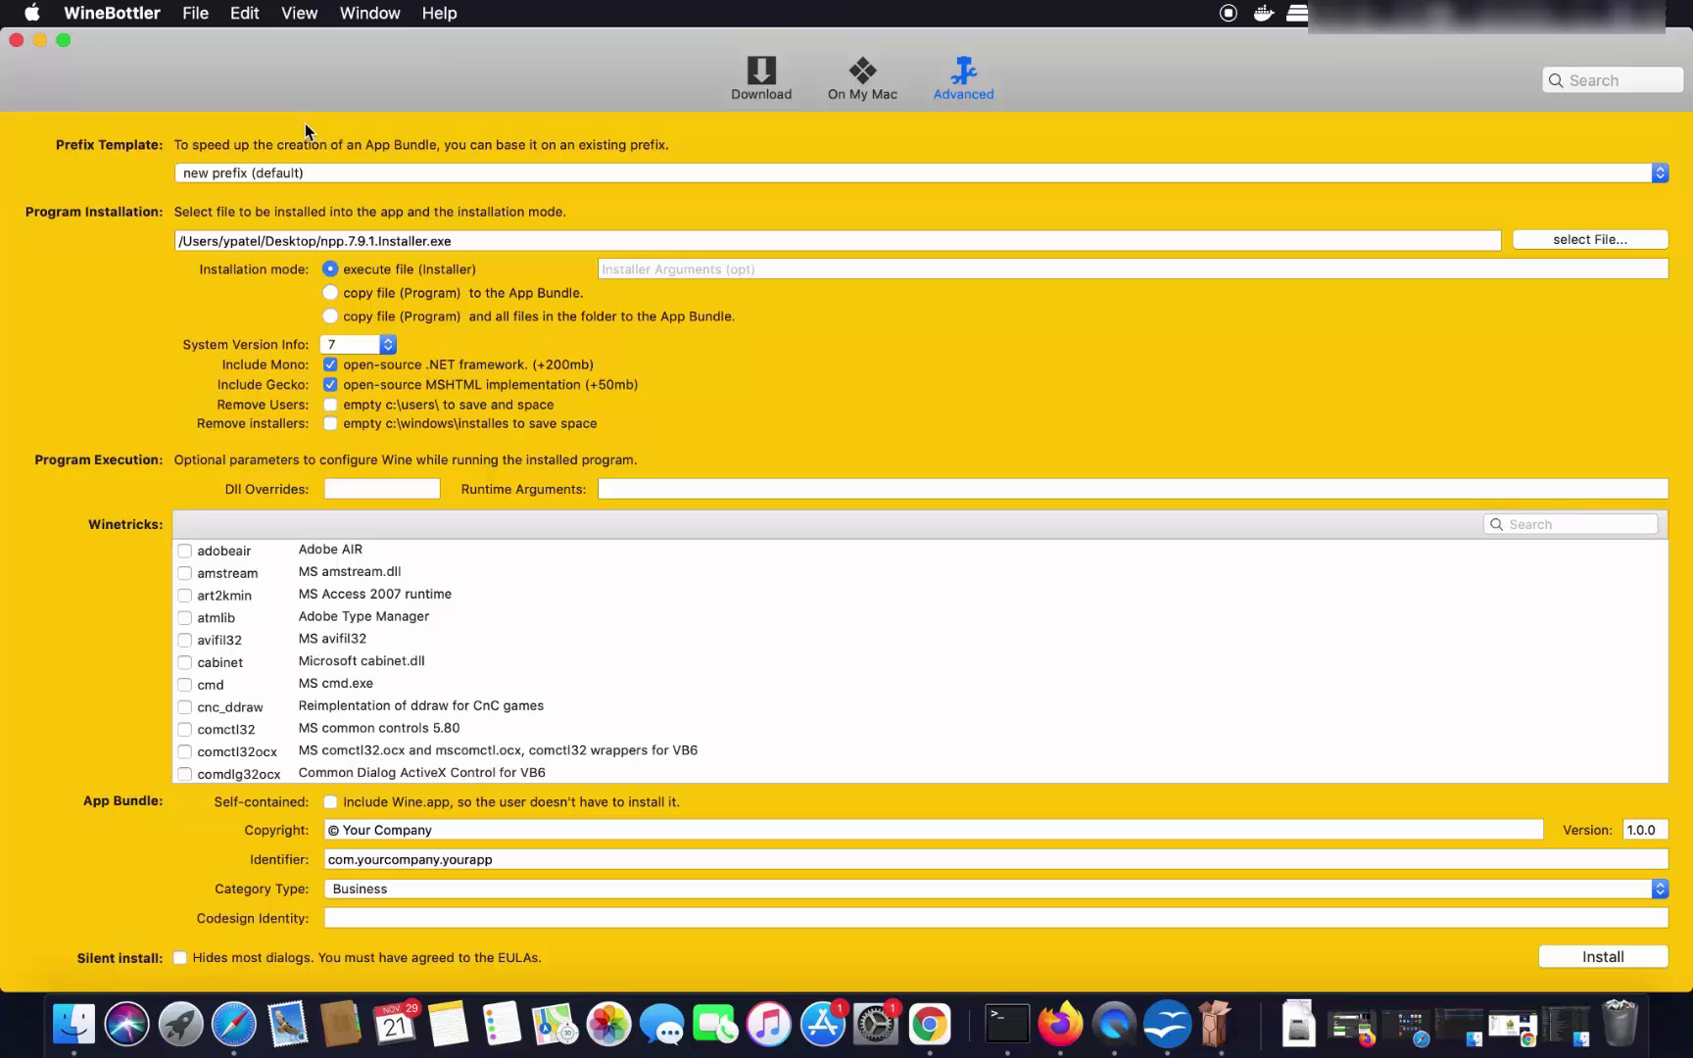
Minimize WineBottler and open npp.7.9.1.Installer.exe on the desktop with Wine, allowing Wine to run despite its unconfirmed developer.
left_click(39, 39)
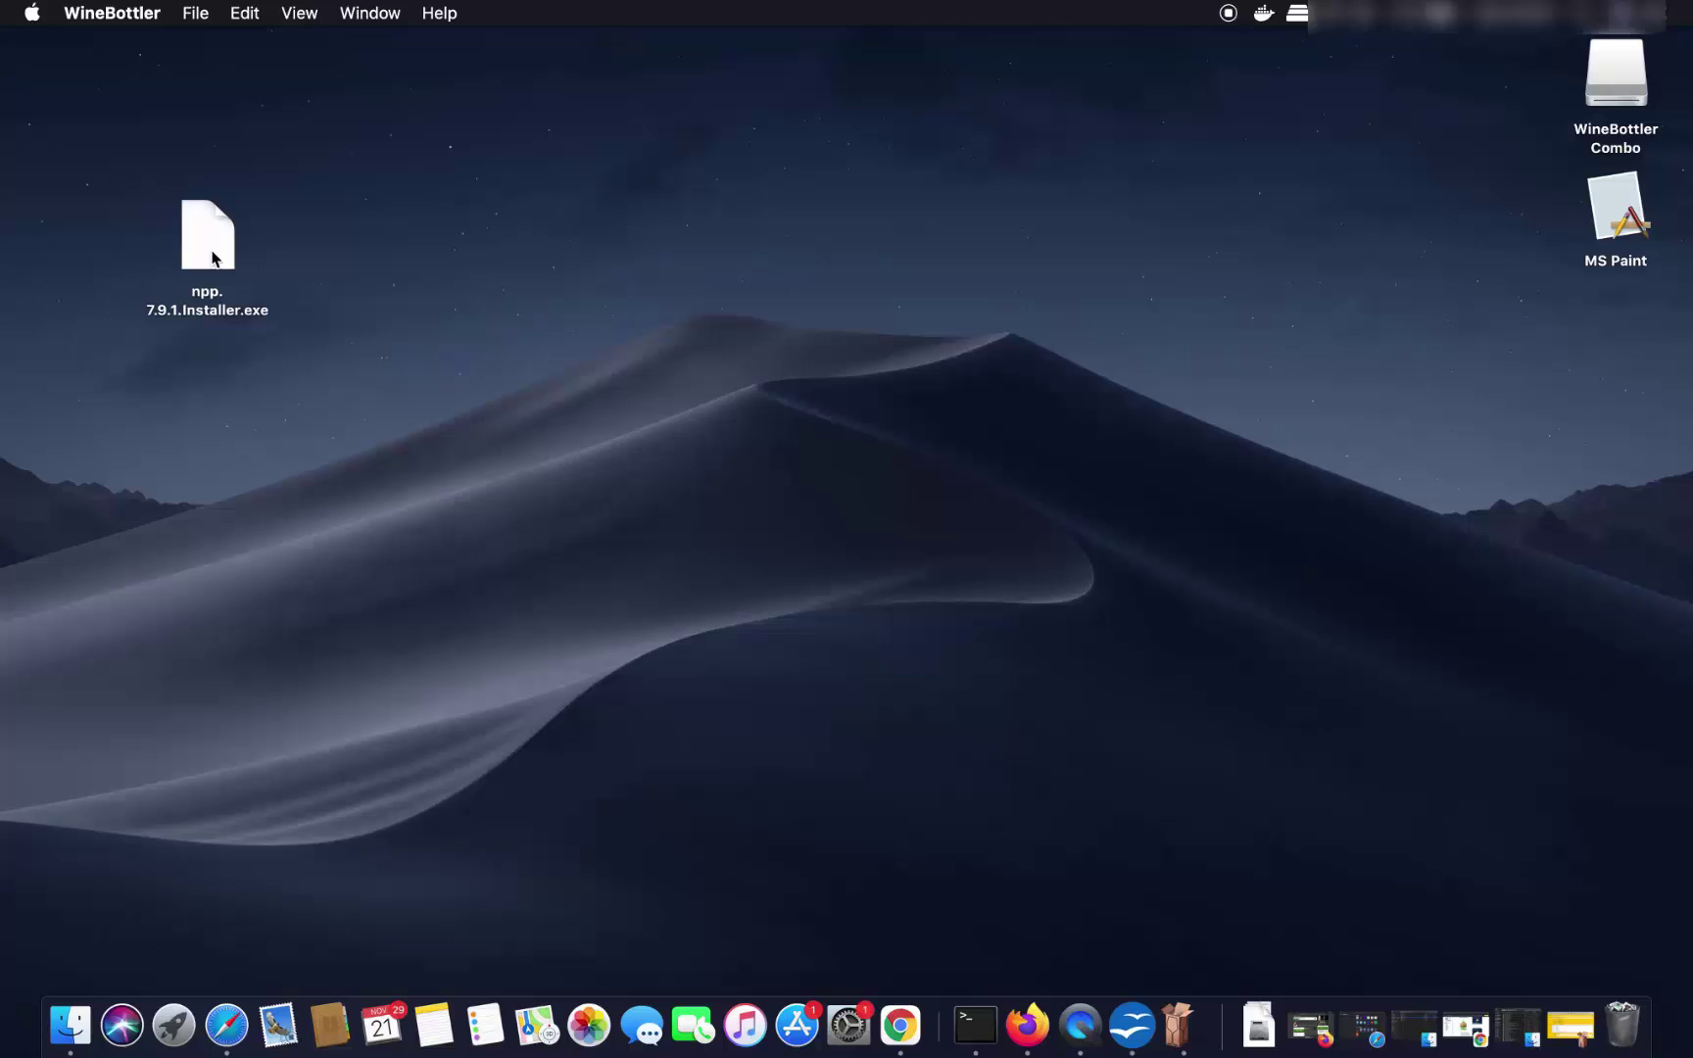
right_click(212, 257)
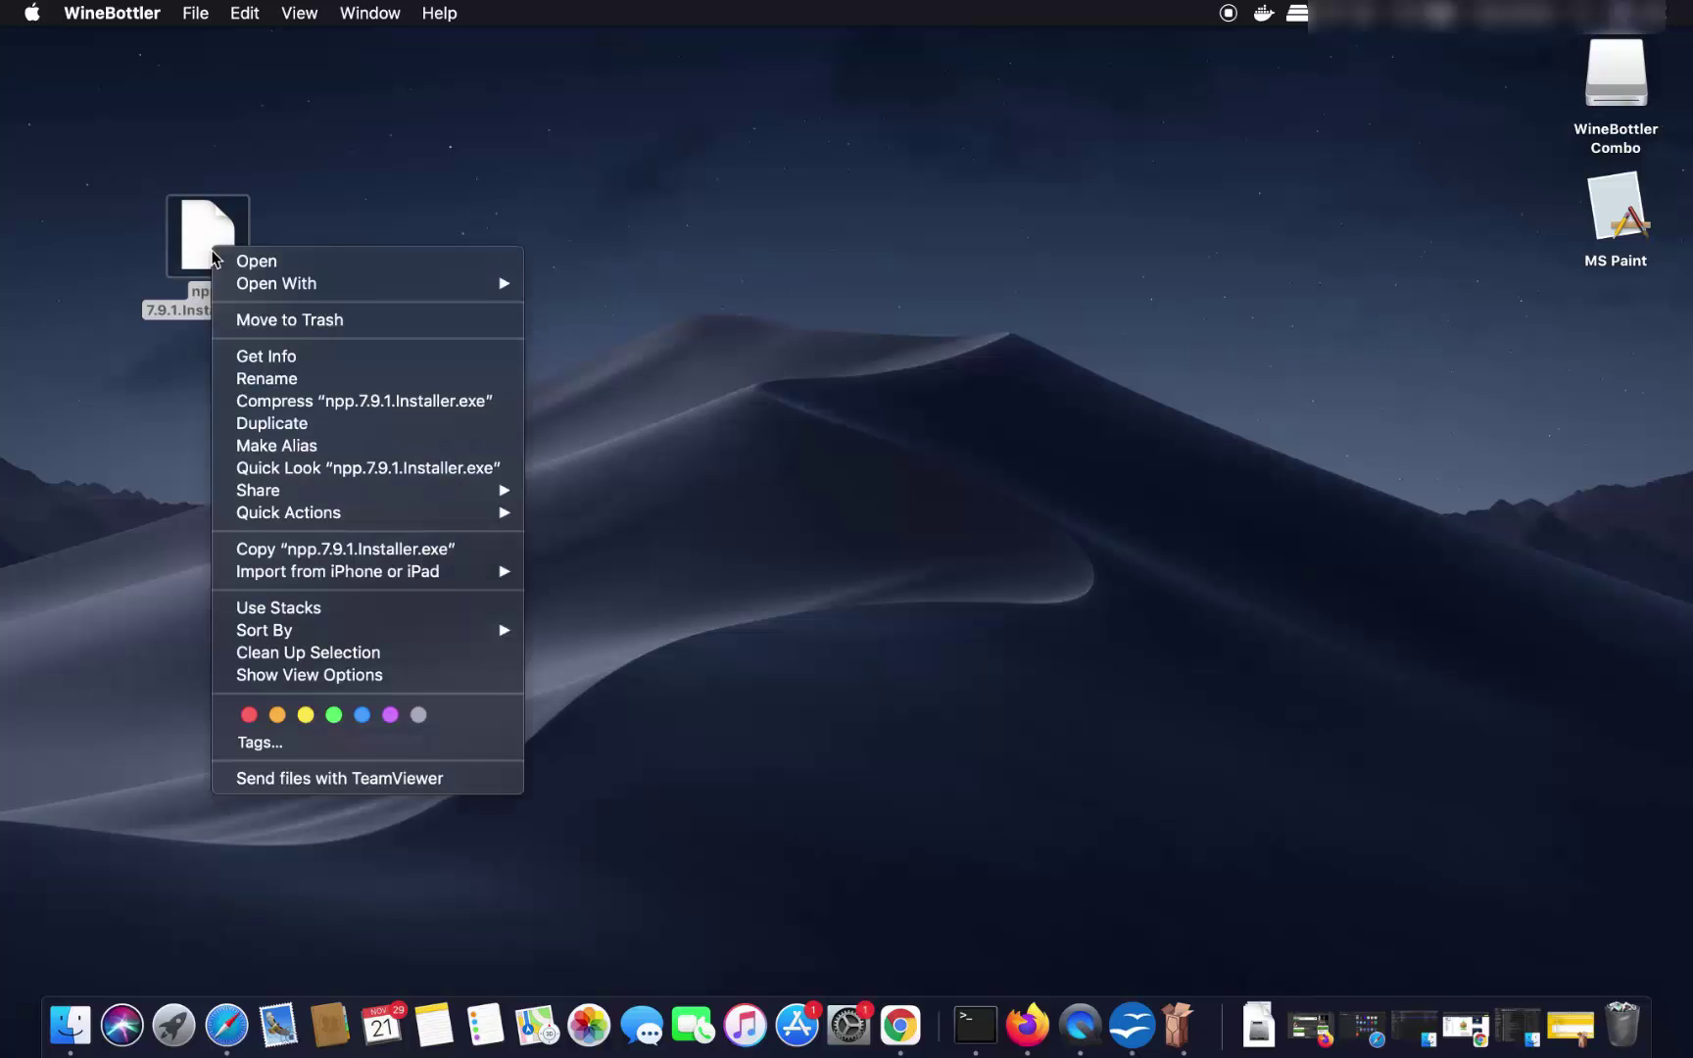
mouse_move(297, 290)
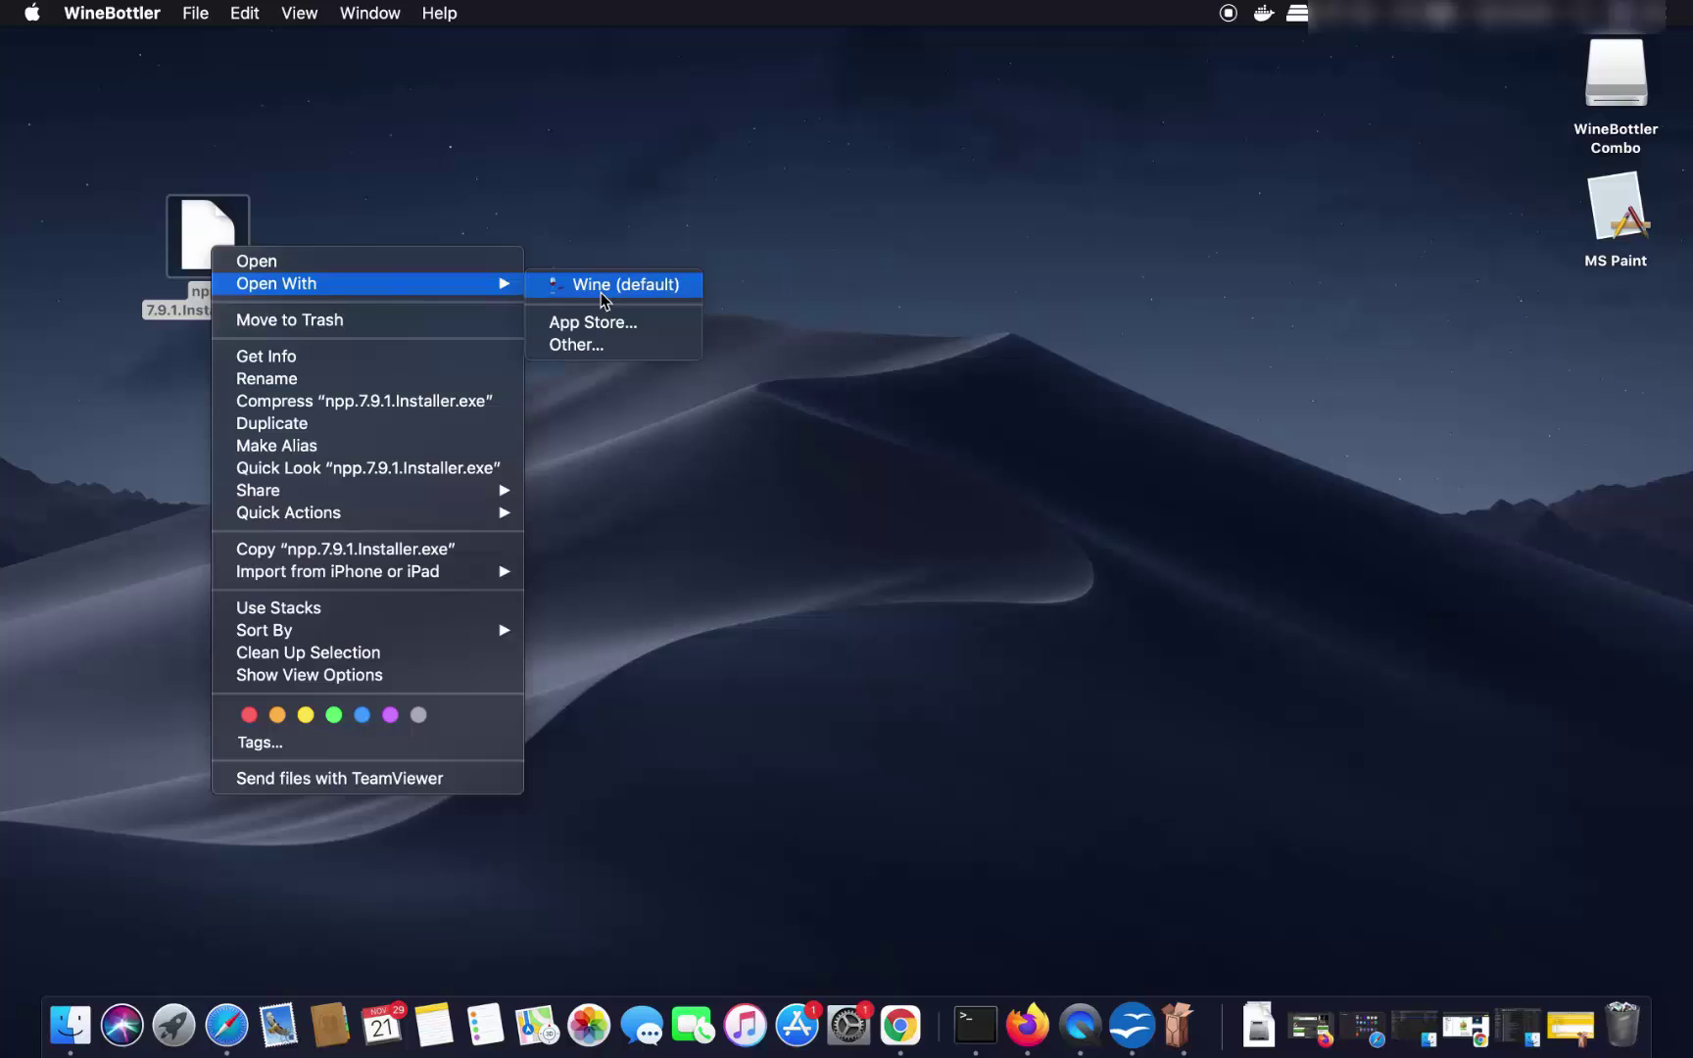
left_click(570, 290)
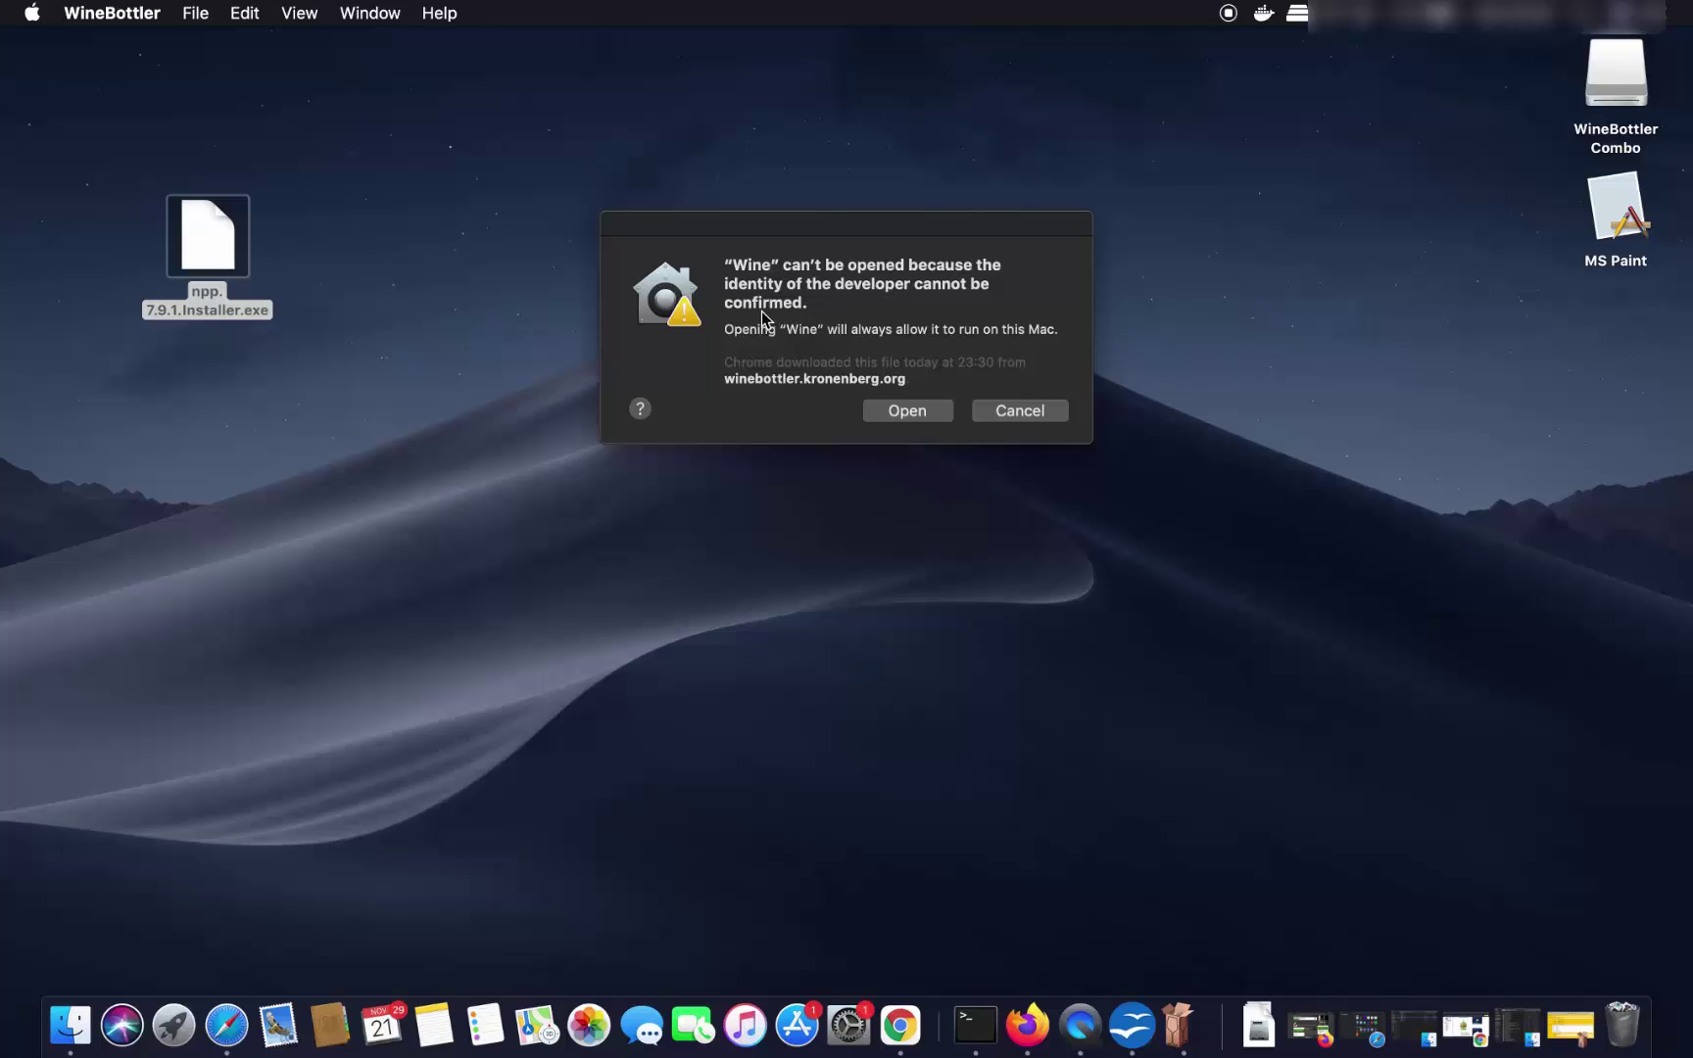
left_click(895, 413)
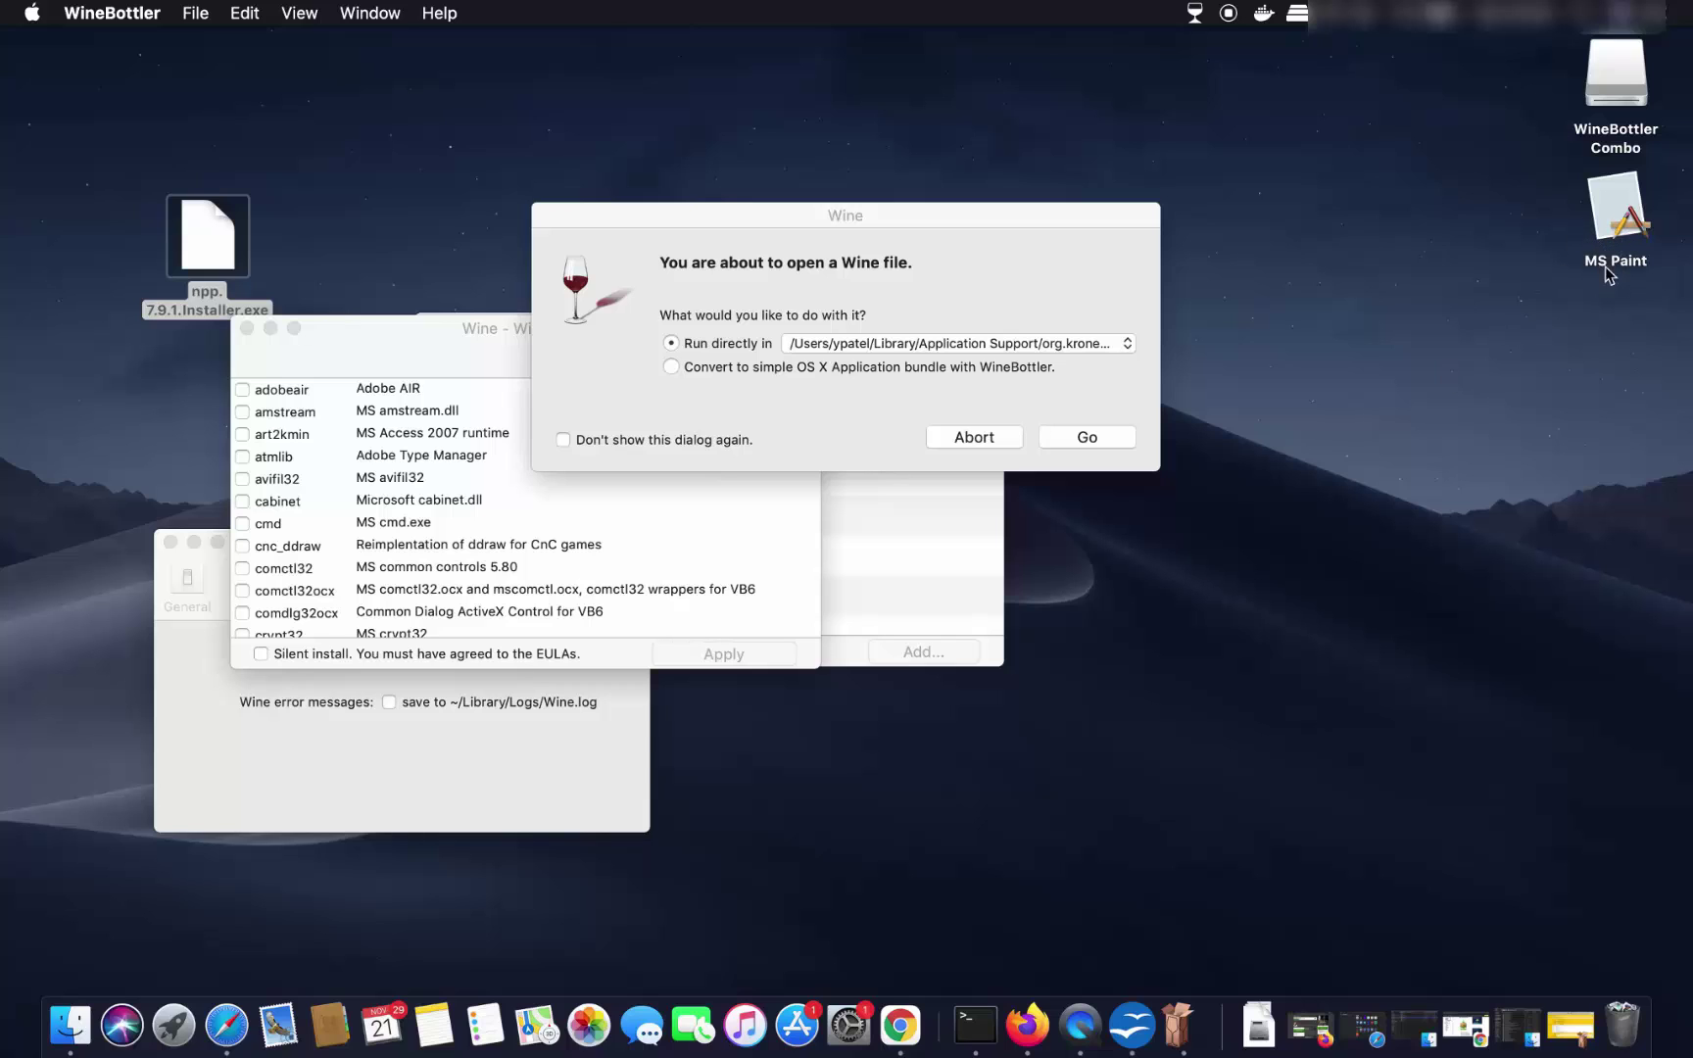
Run the installer directly in the preselected Wine prefix and close the Winetricks, General Preferences and Change Prefix windows.
left_click(1571, 1024)
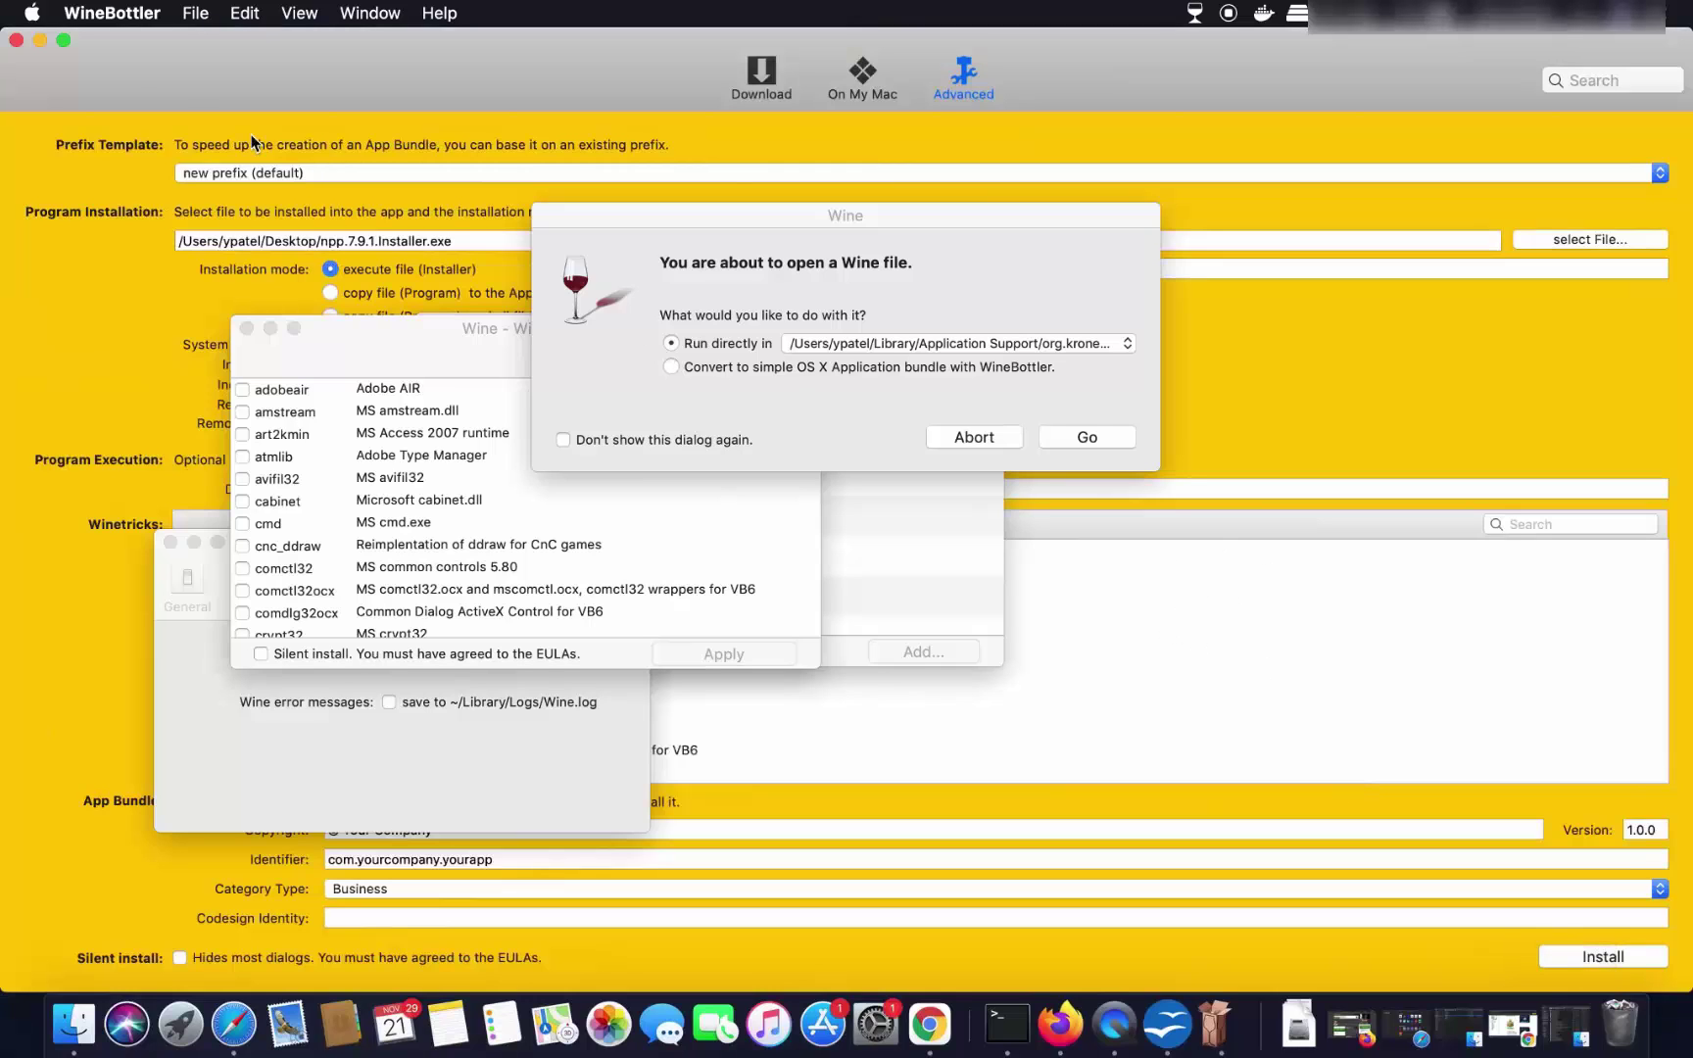
left_click(39, 39)
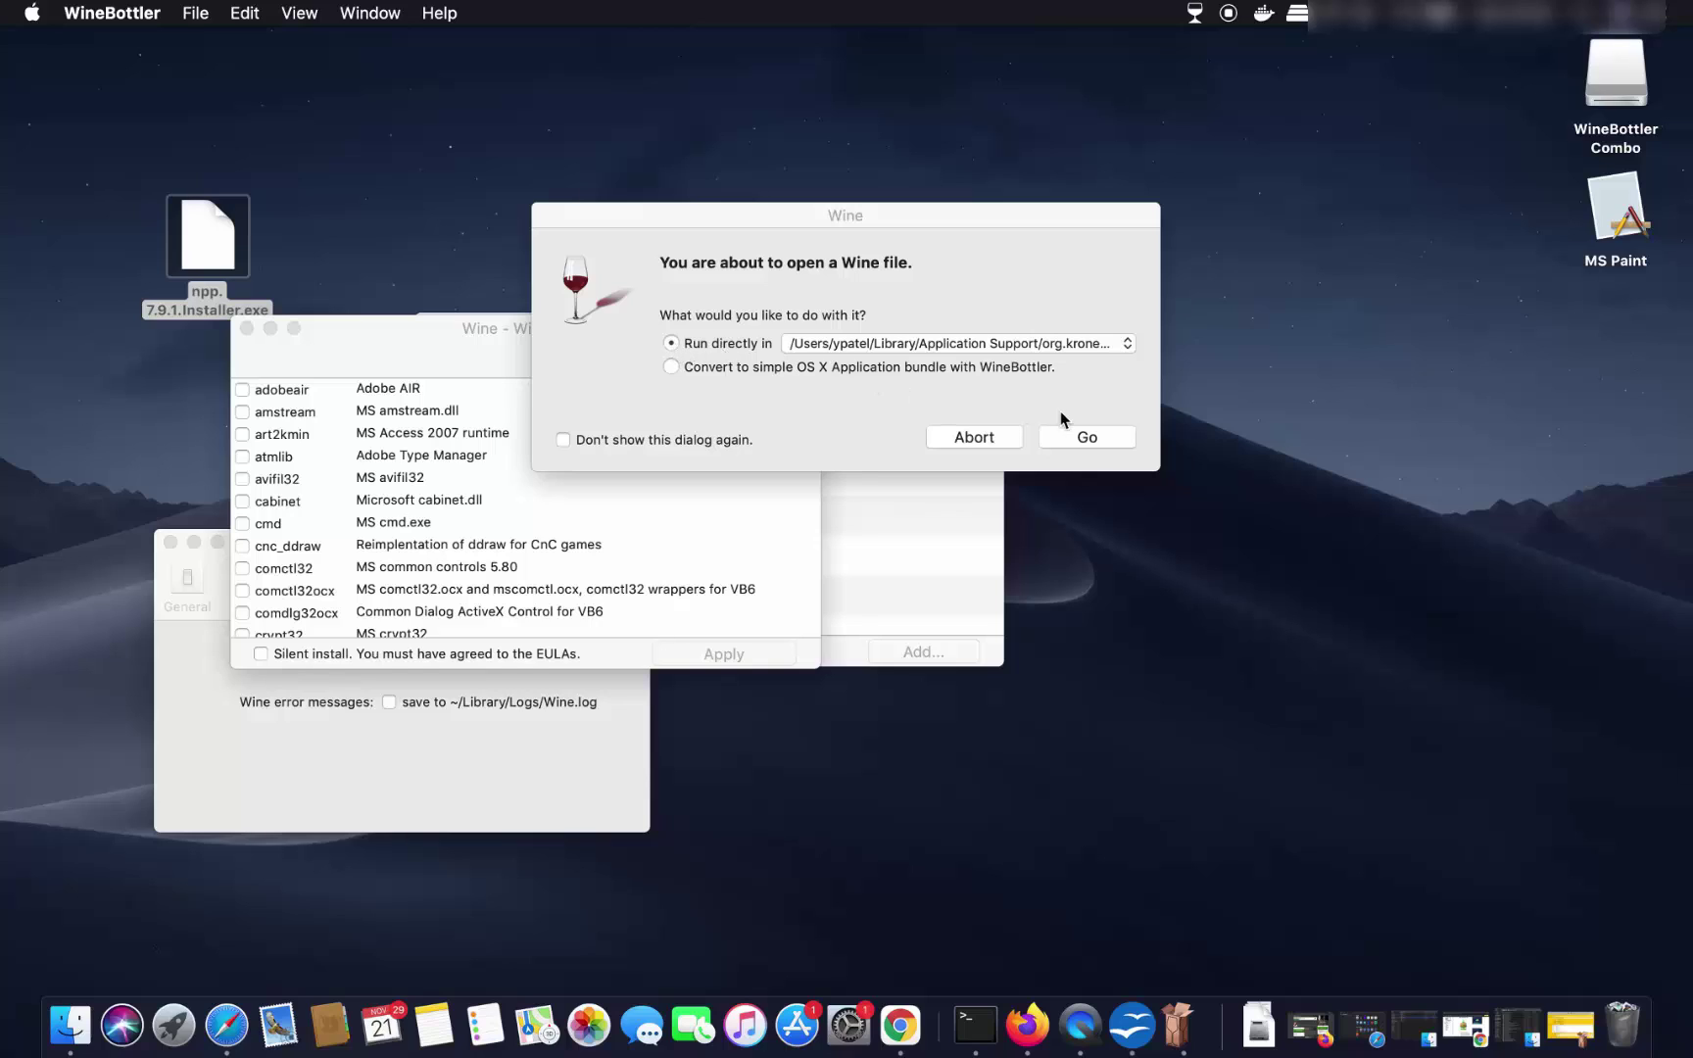
left_click(1093, 442)
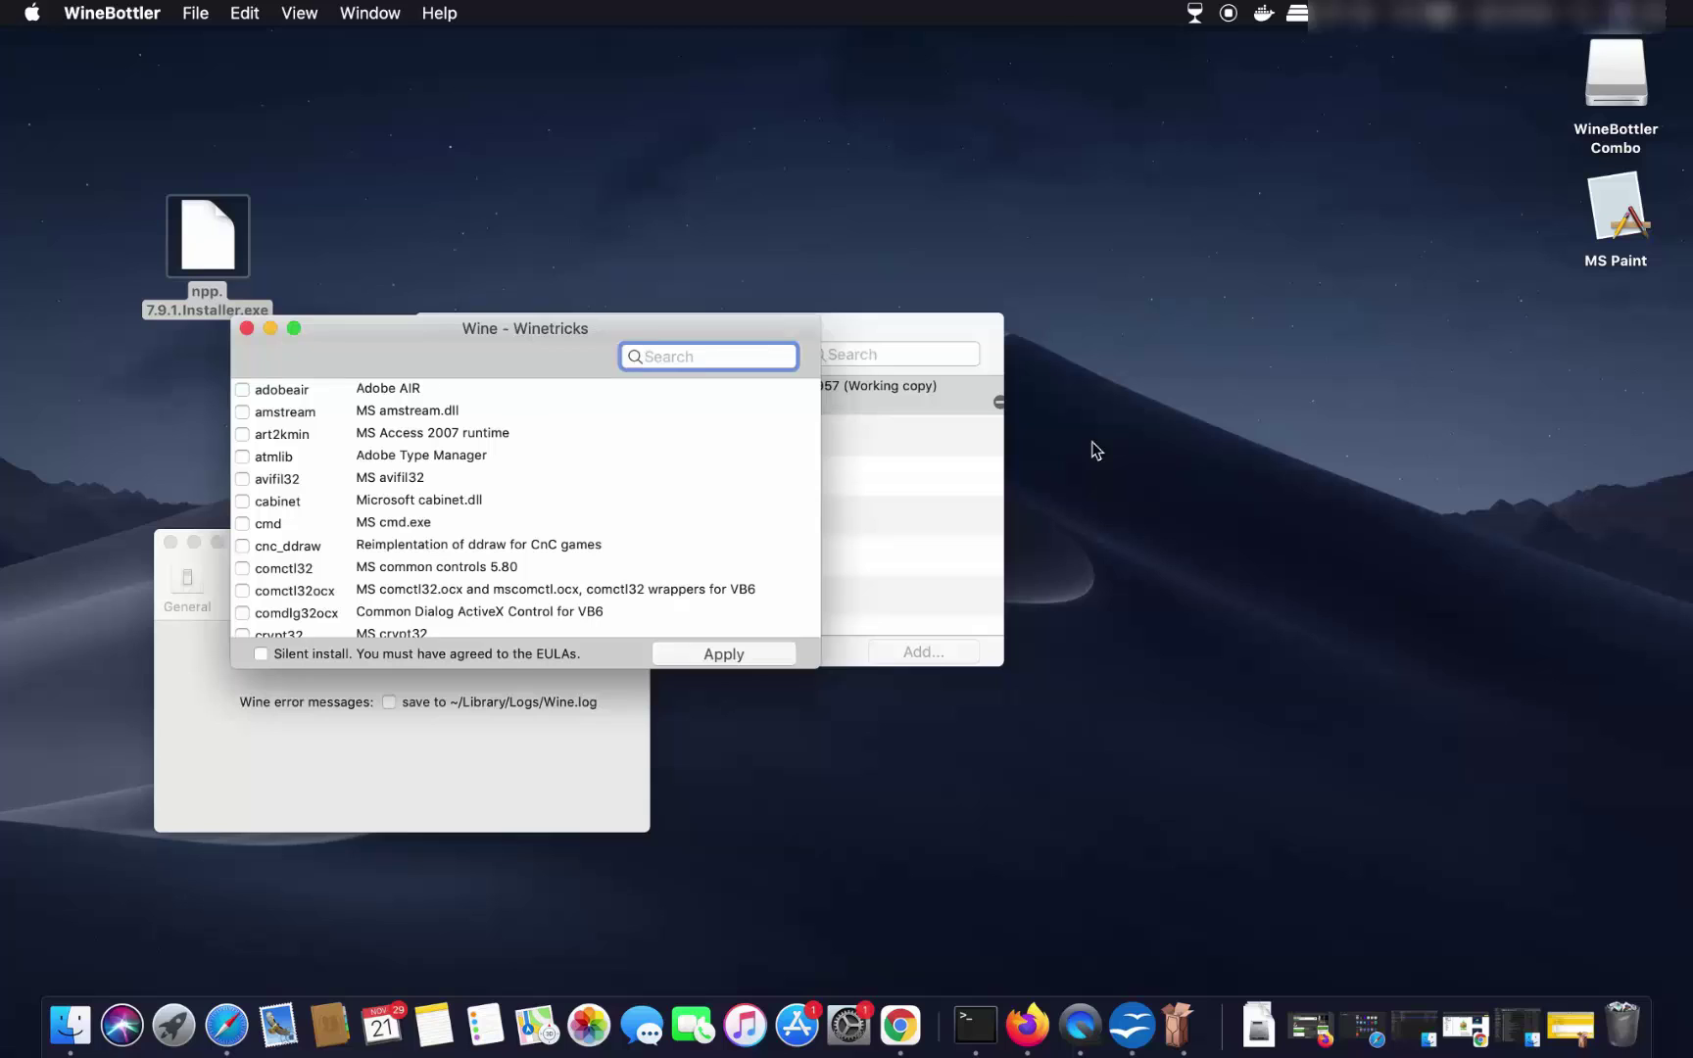
left_click(247, 328)
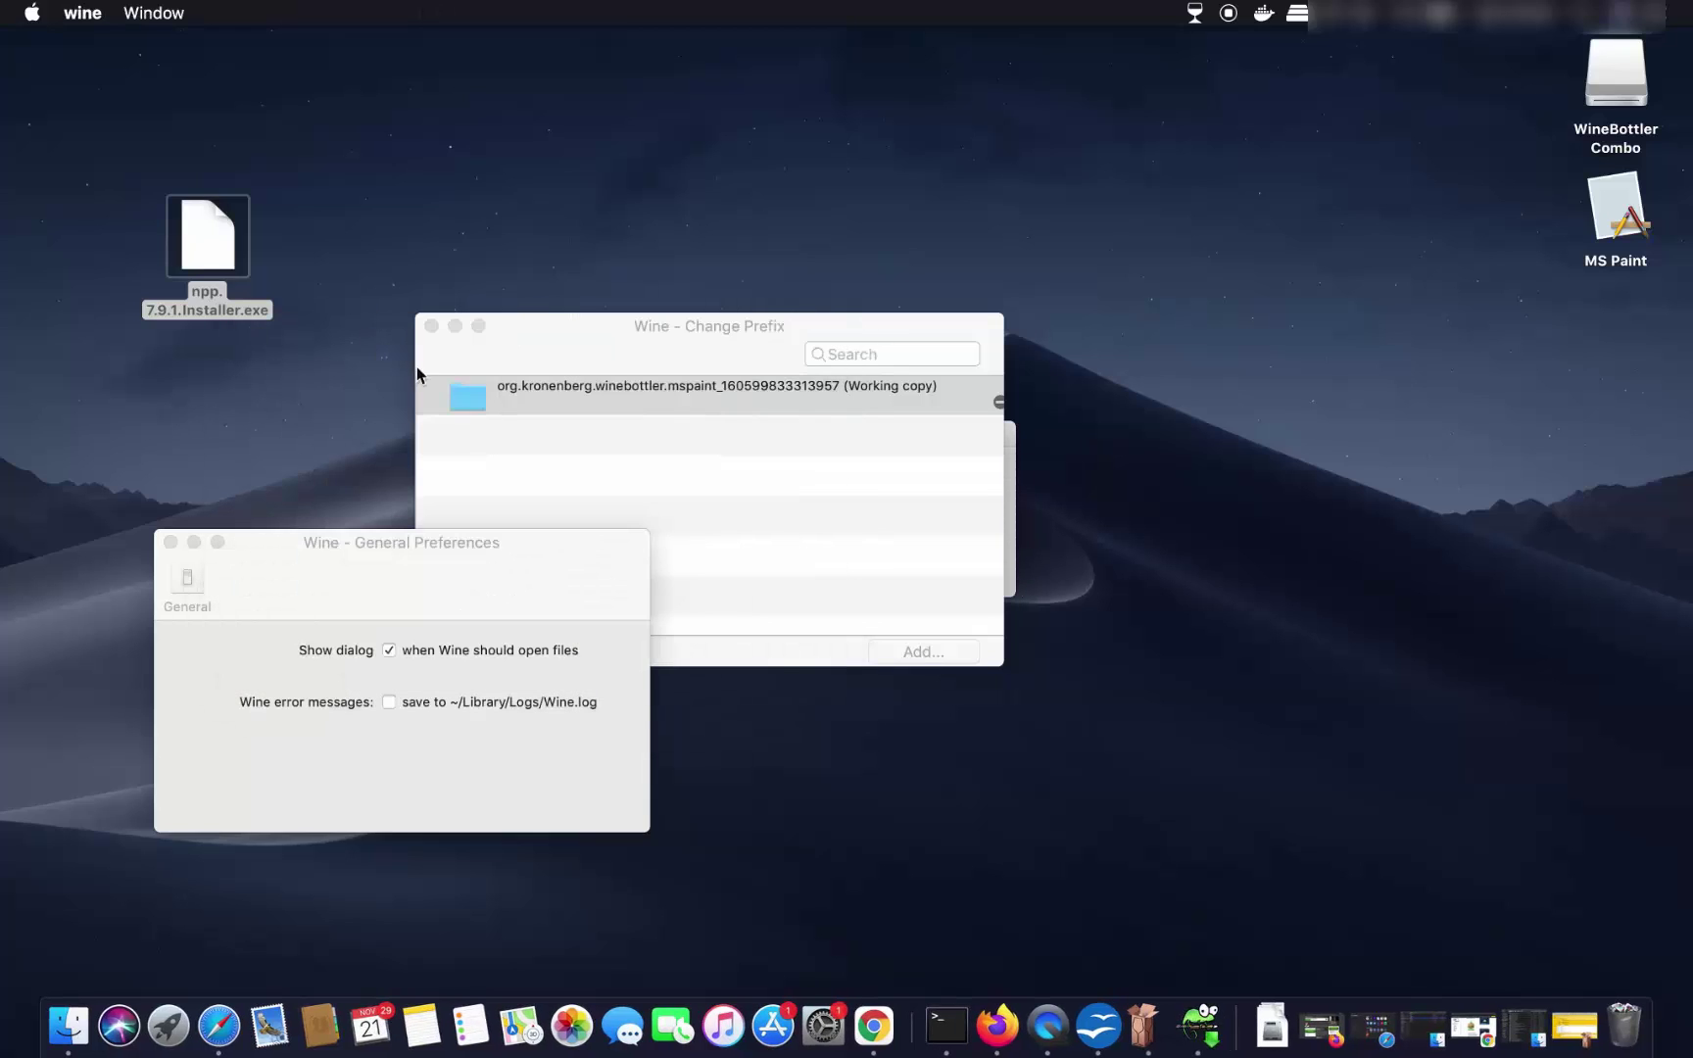
left_click(170, 542)
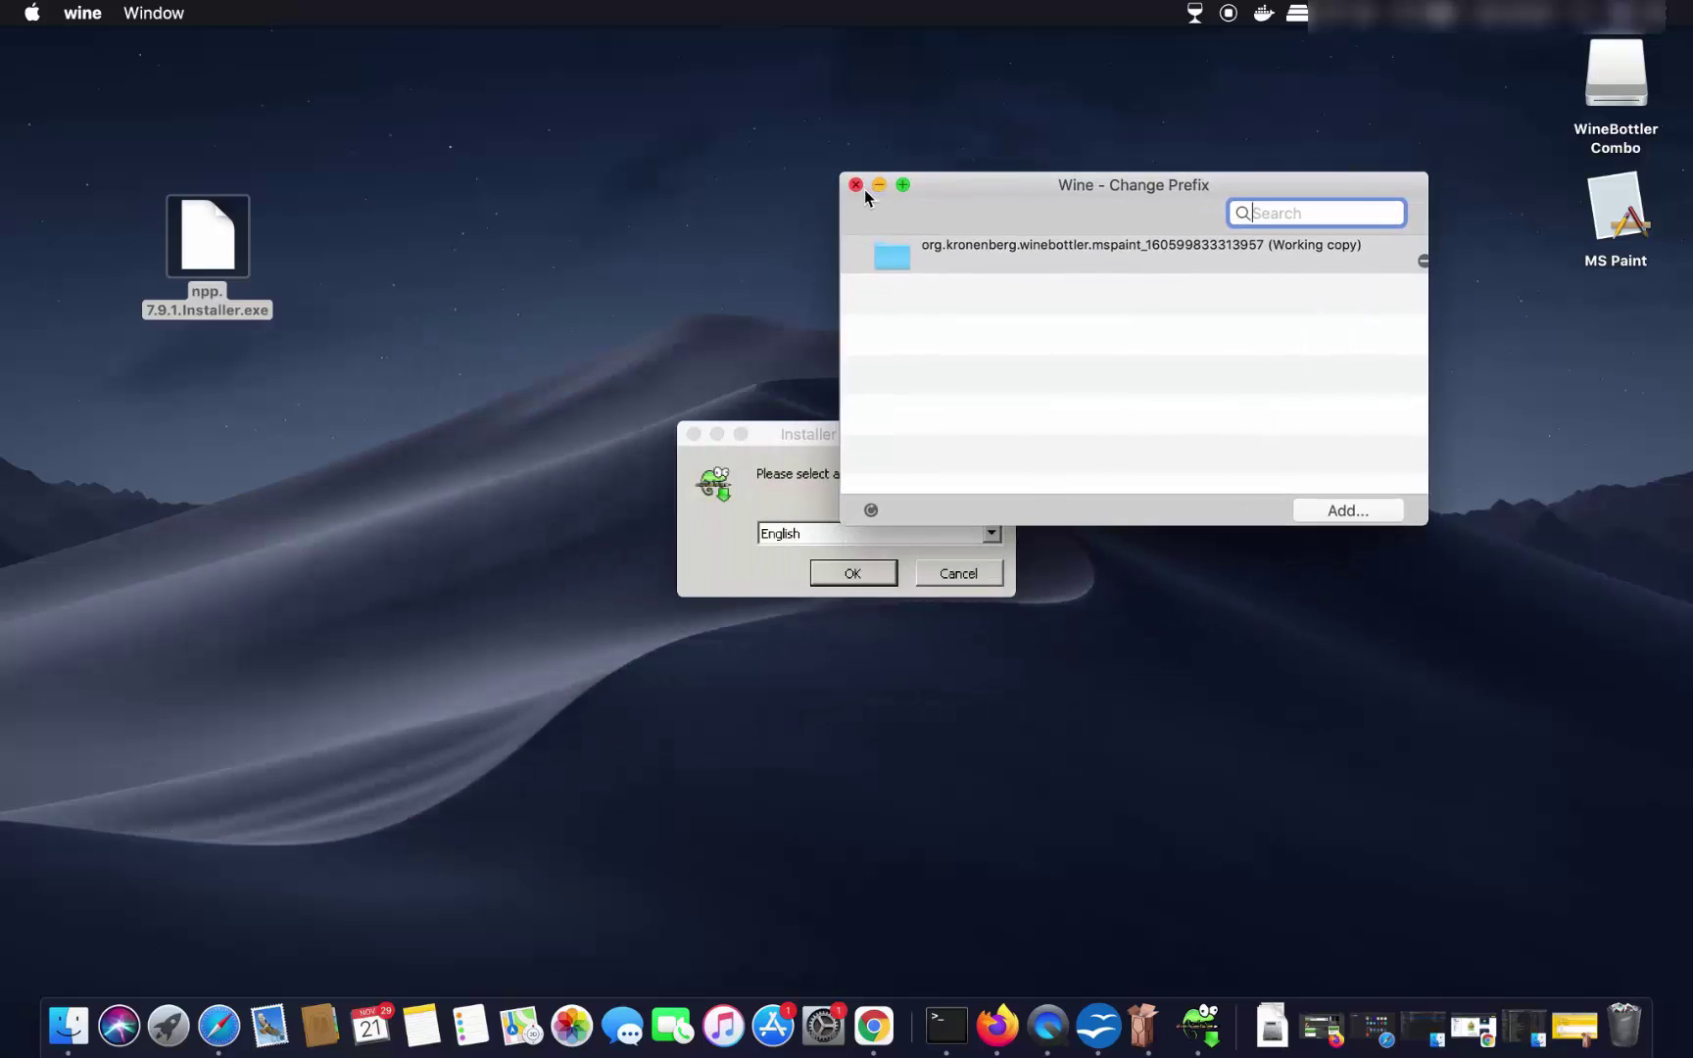
left_click(856, 185)
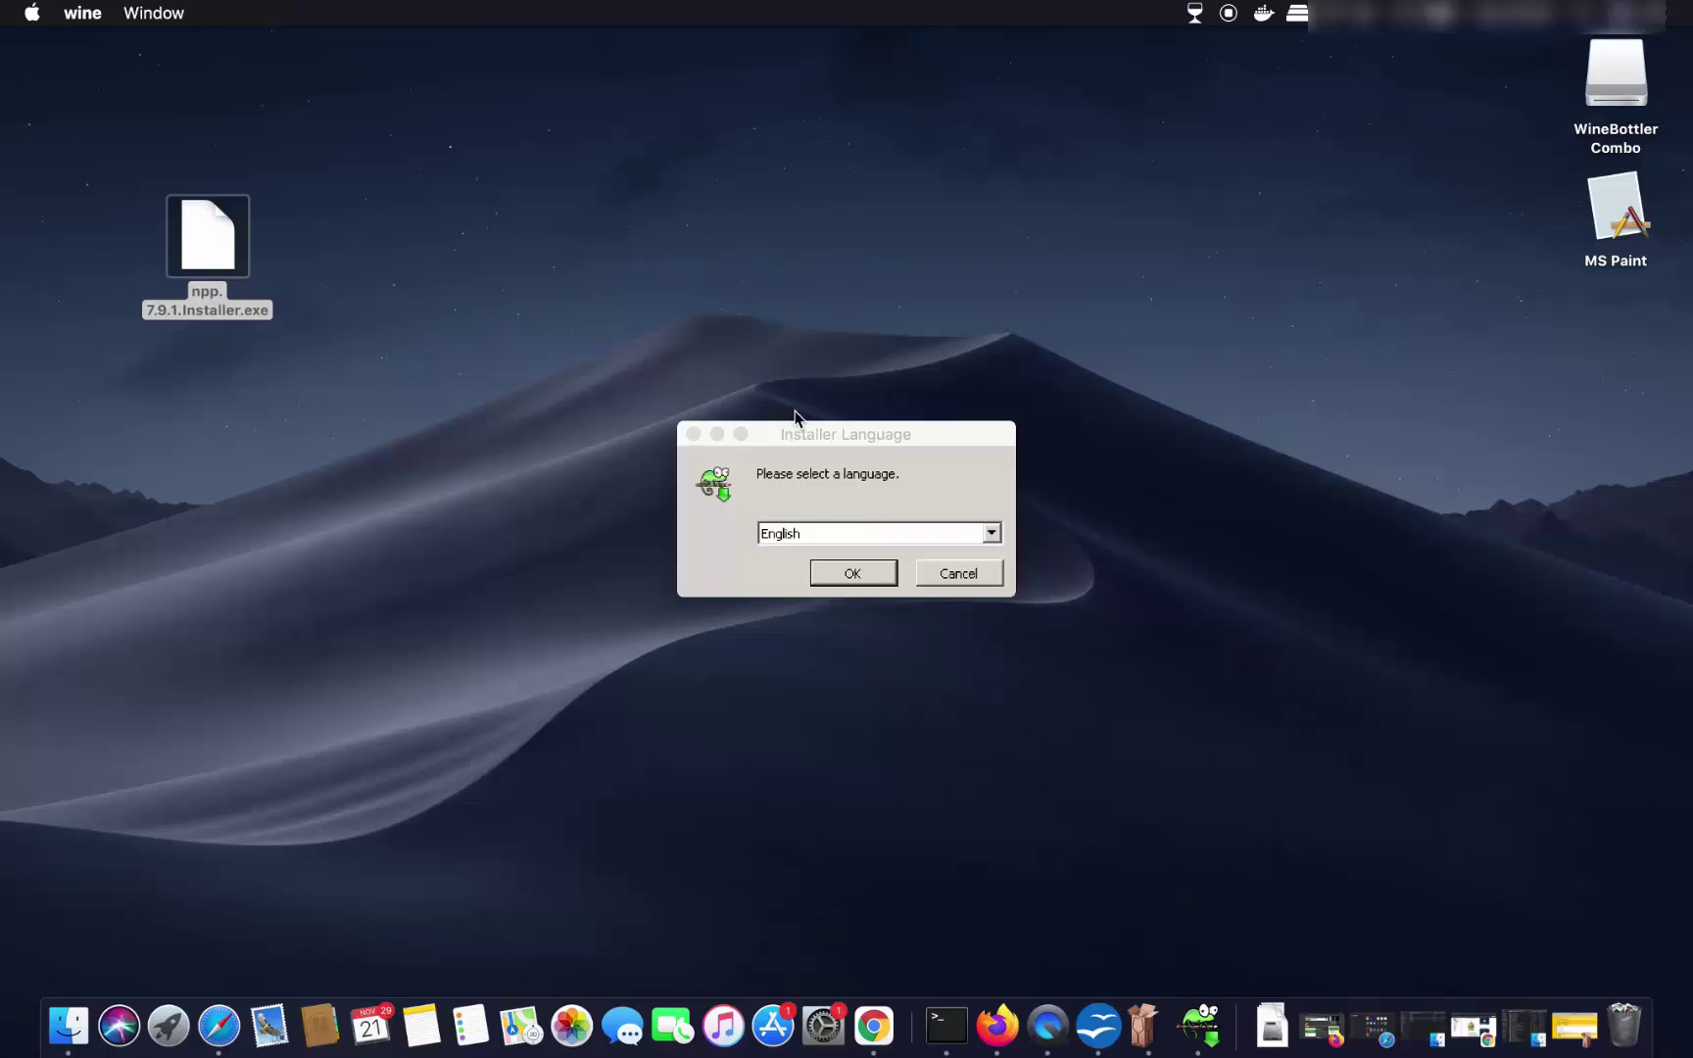
Start the Notepad++ v7.9.1 setup in English and accept its license agreement.
left_click_drag(788, 427, 786, 317)
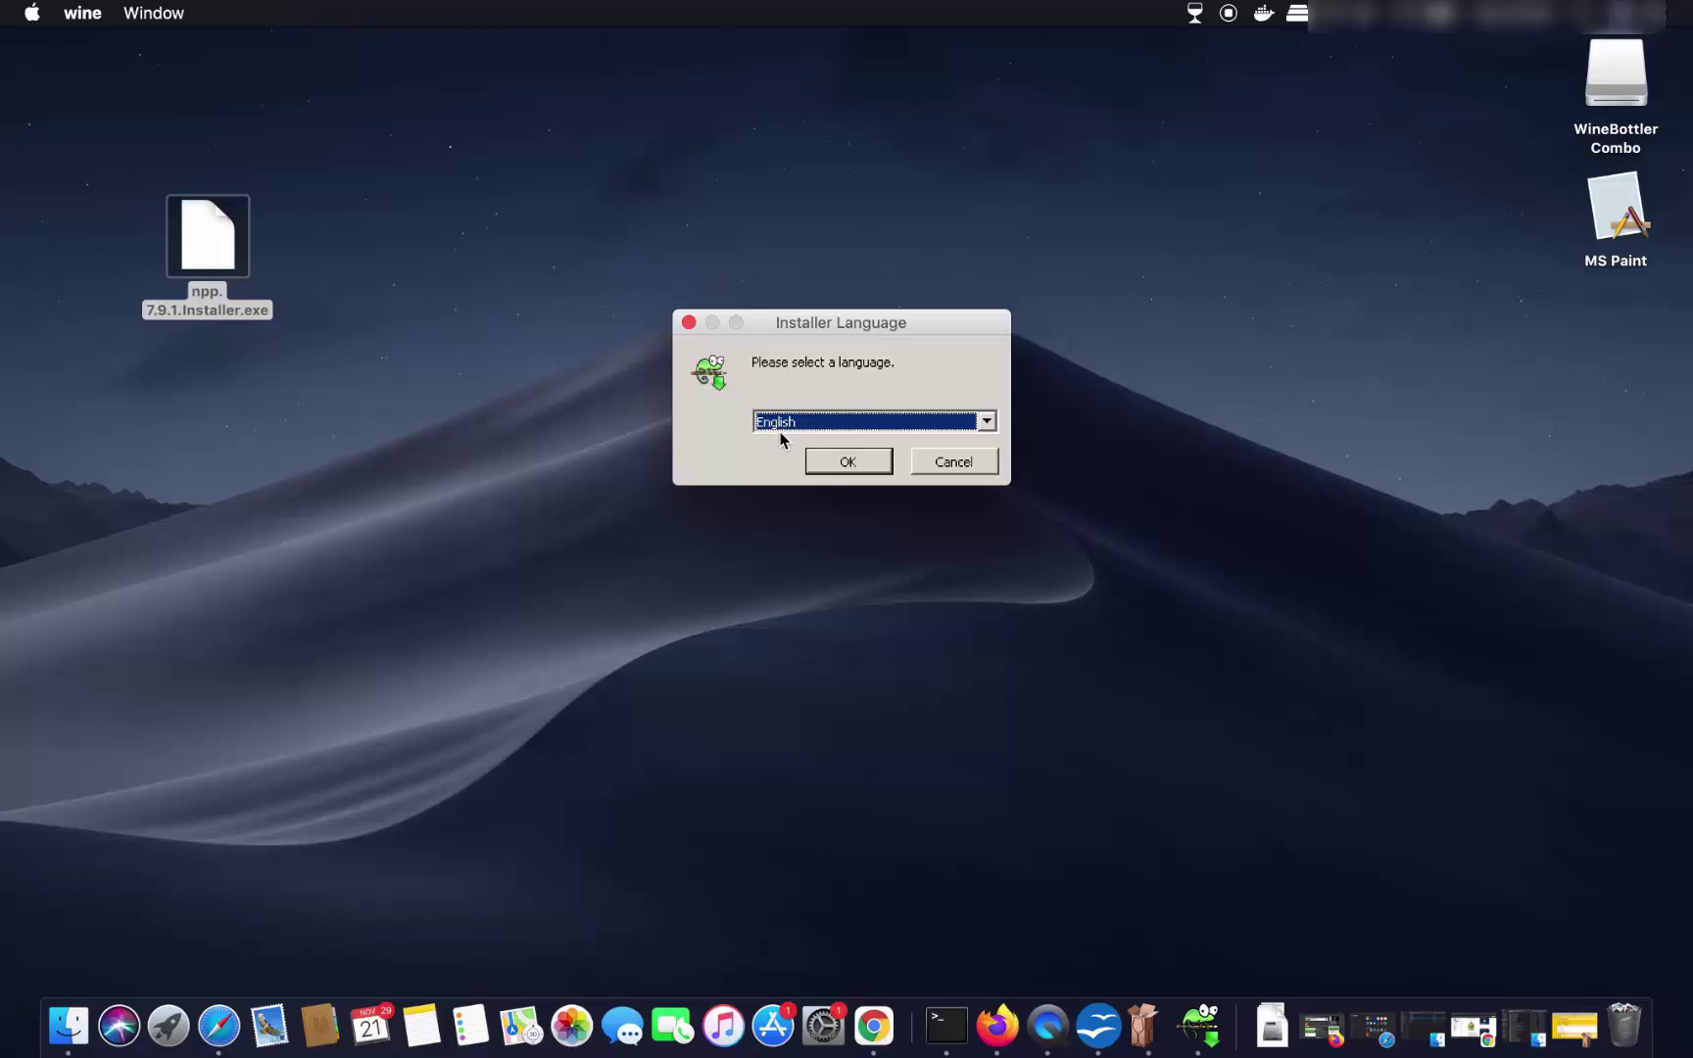
left_click(847, 461)
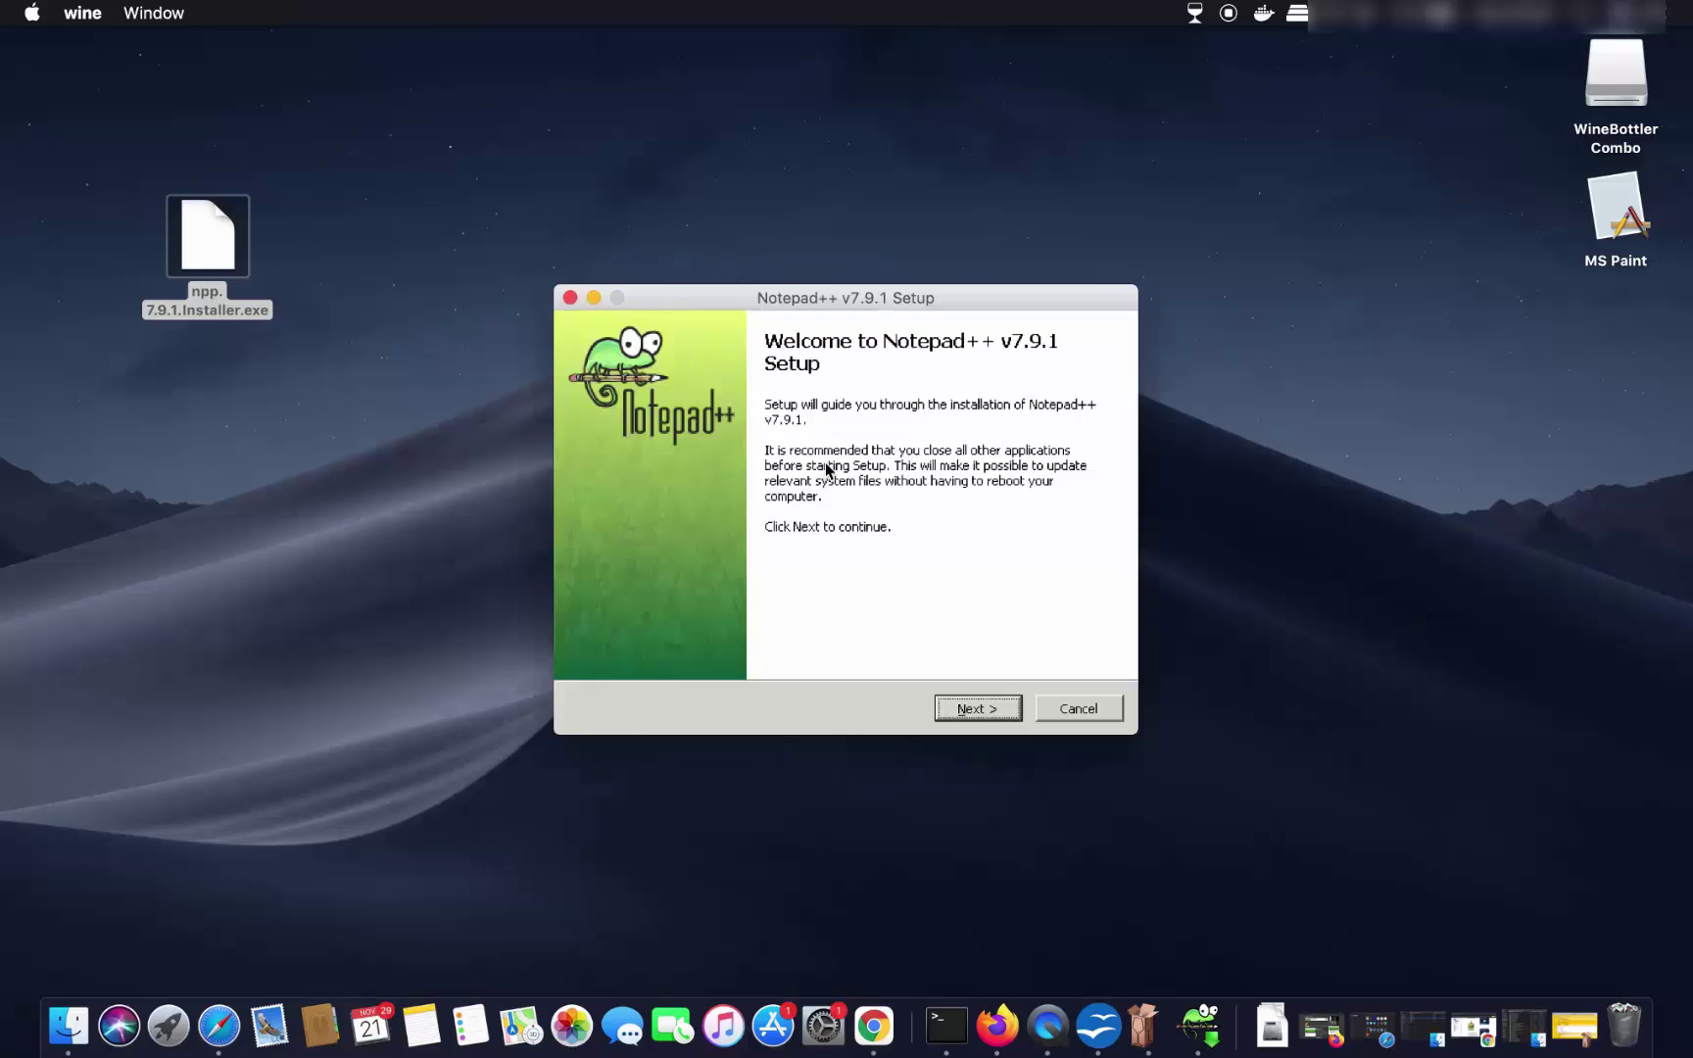
left_click(968, 712)
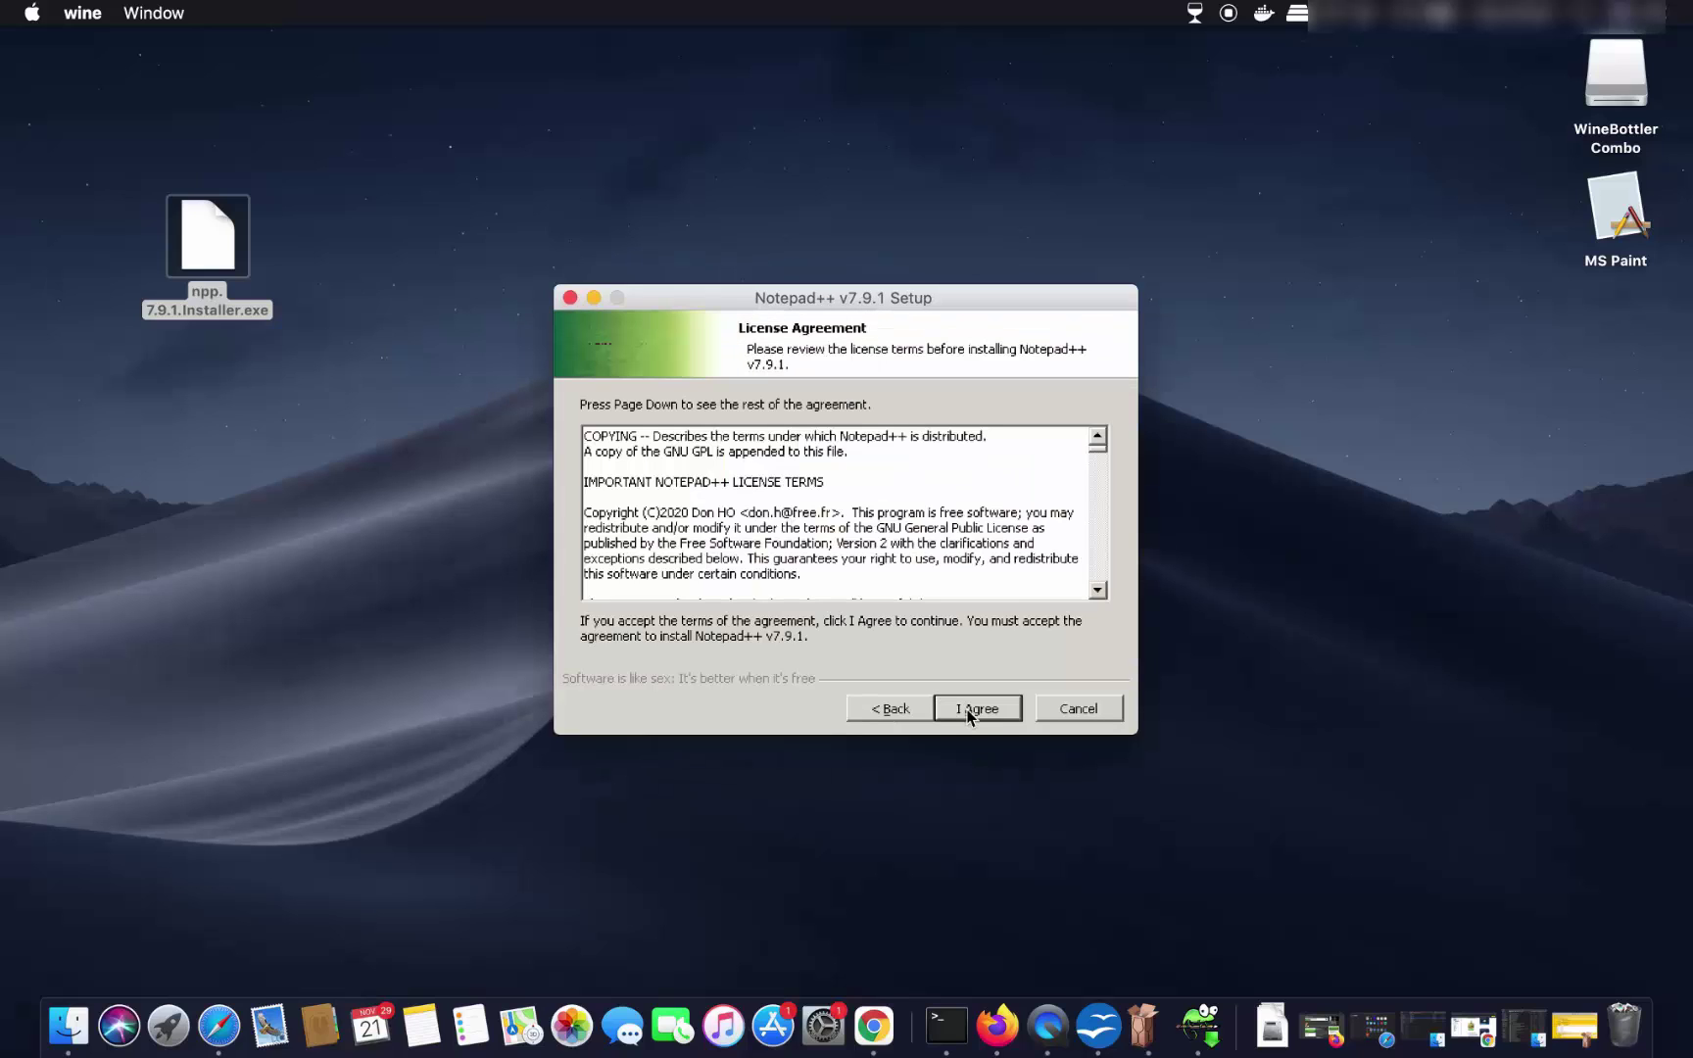
left_click(972, 714)
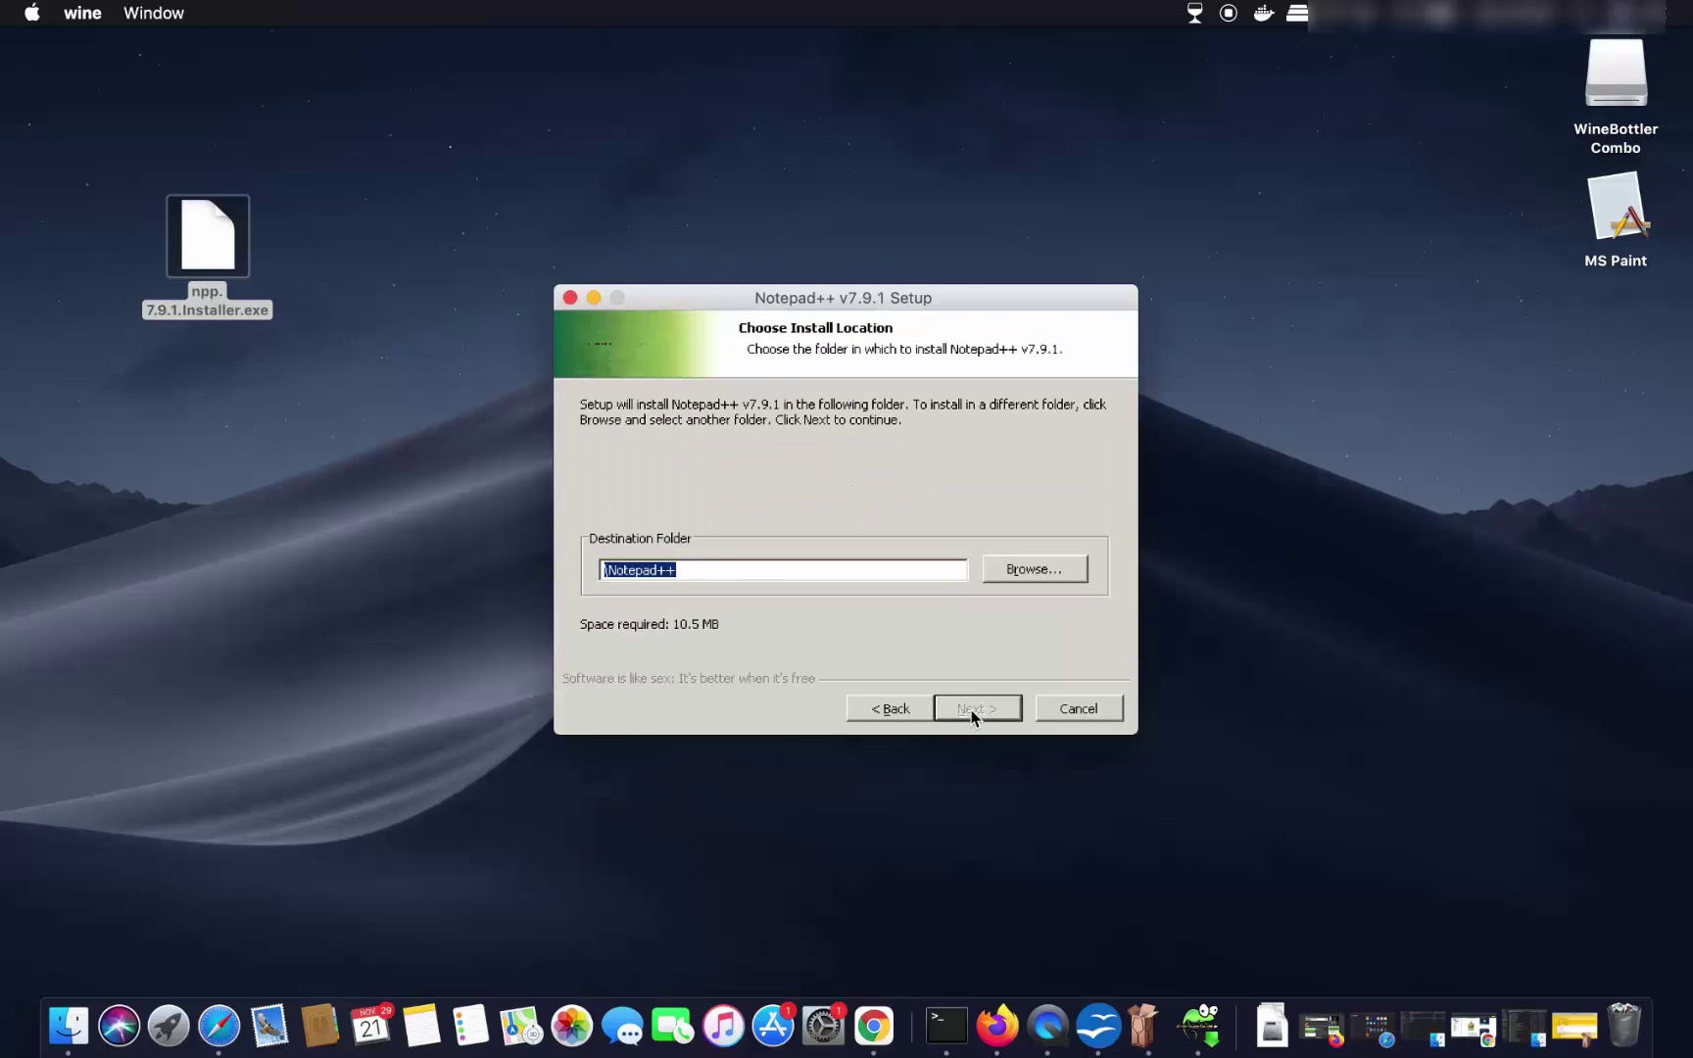
Try browsing for a different Notepad++ install location, ending with the Desktop as the destination.
left_click(1026, 569)
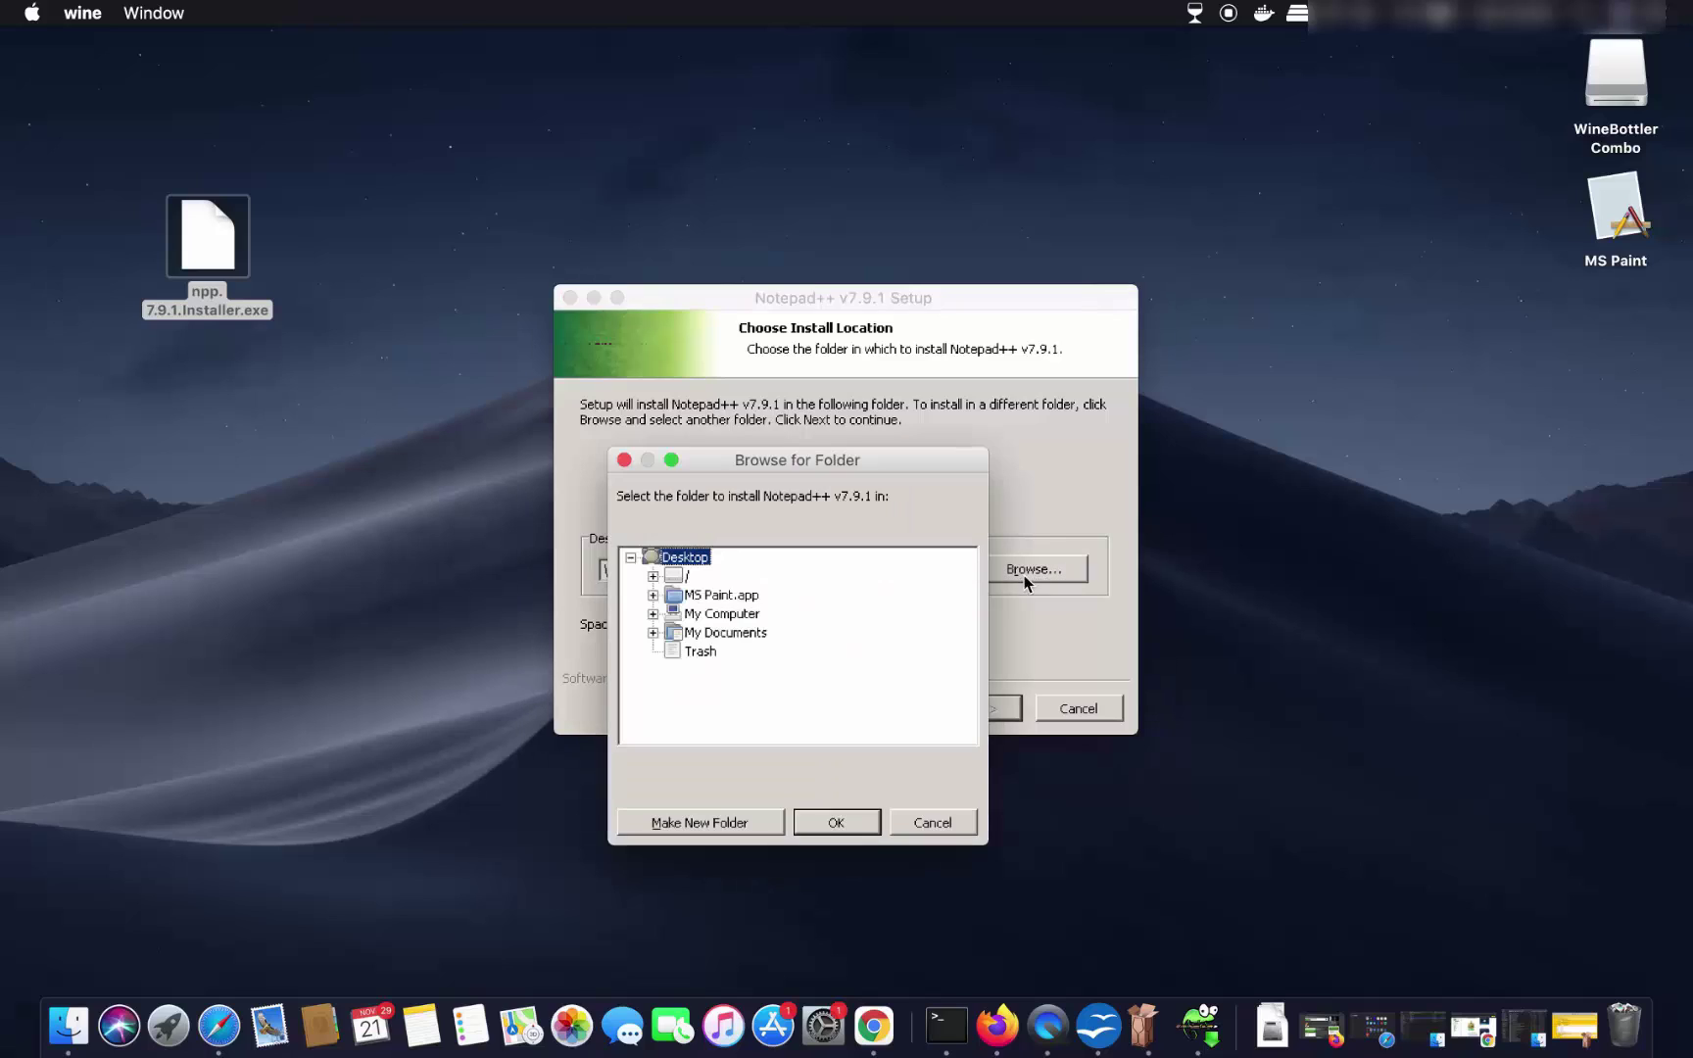
left_click(692, 578)
key("Escape")
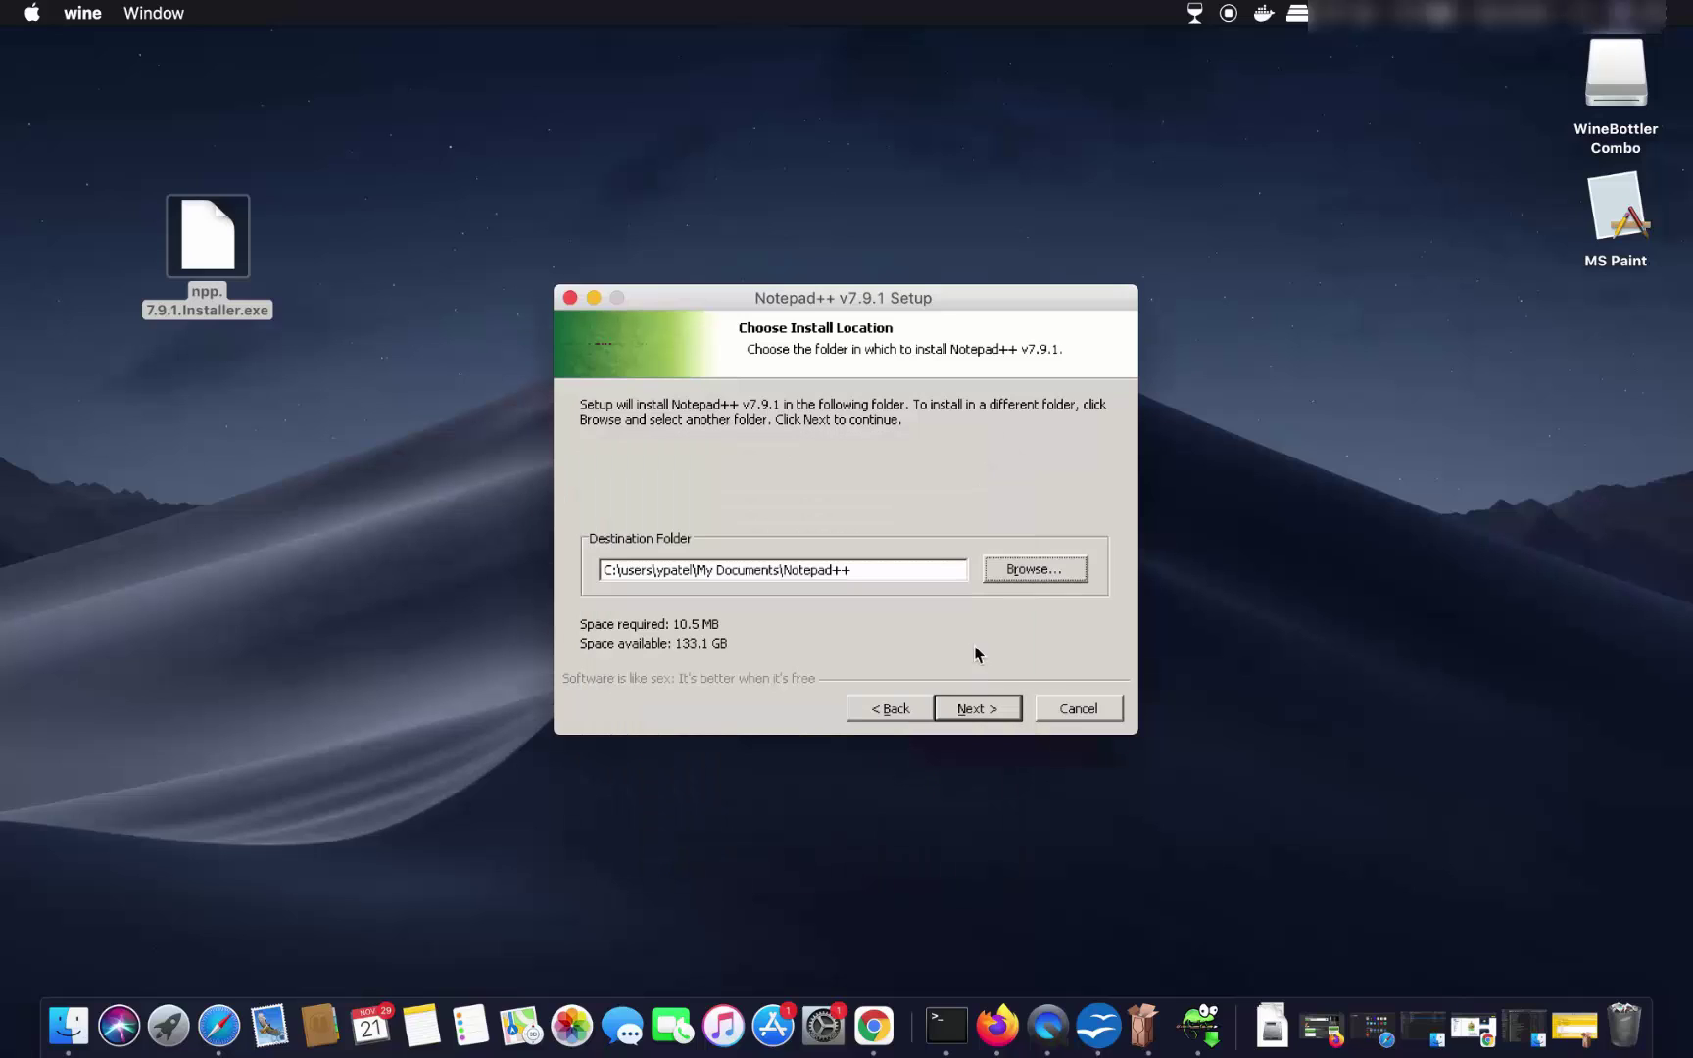
left_click(1006, 569)
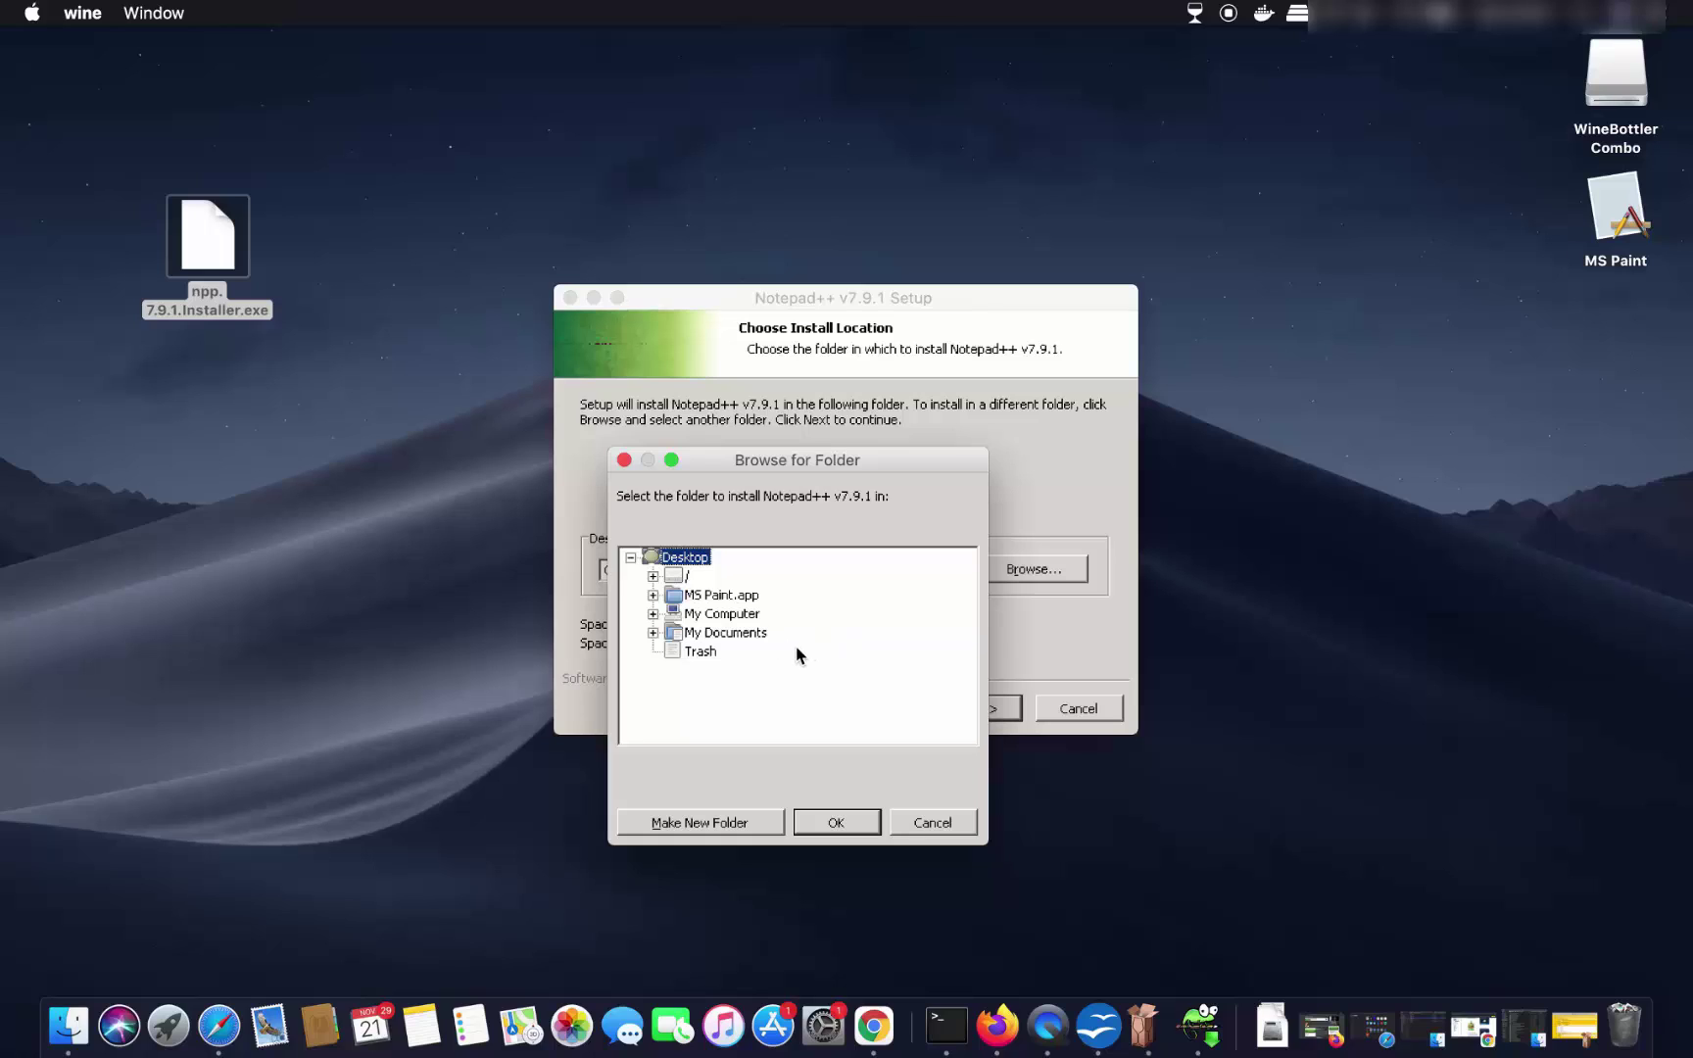
left_click(756, 634)
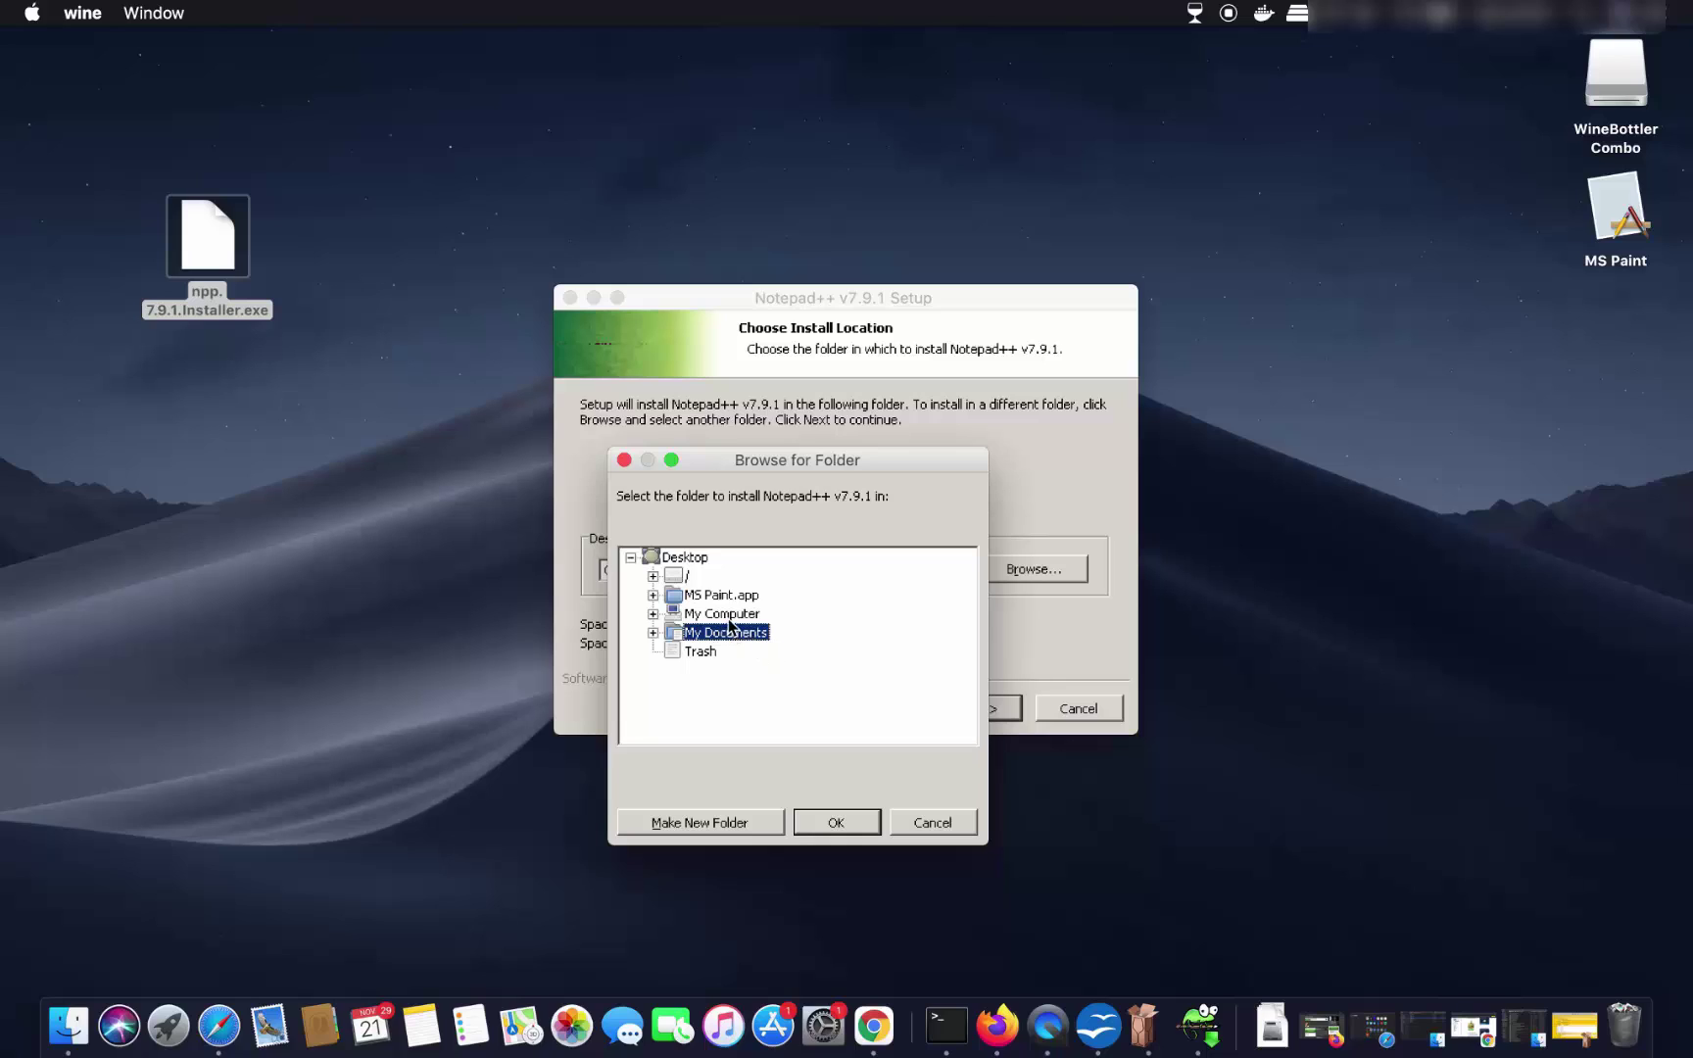
left_click(729, 616)
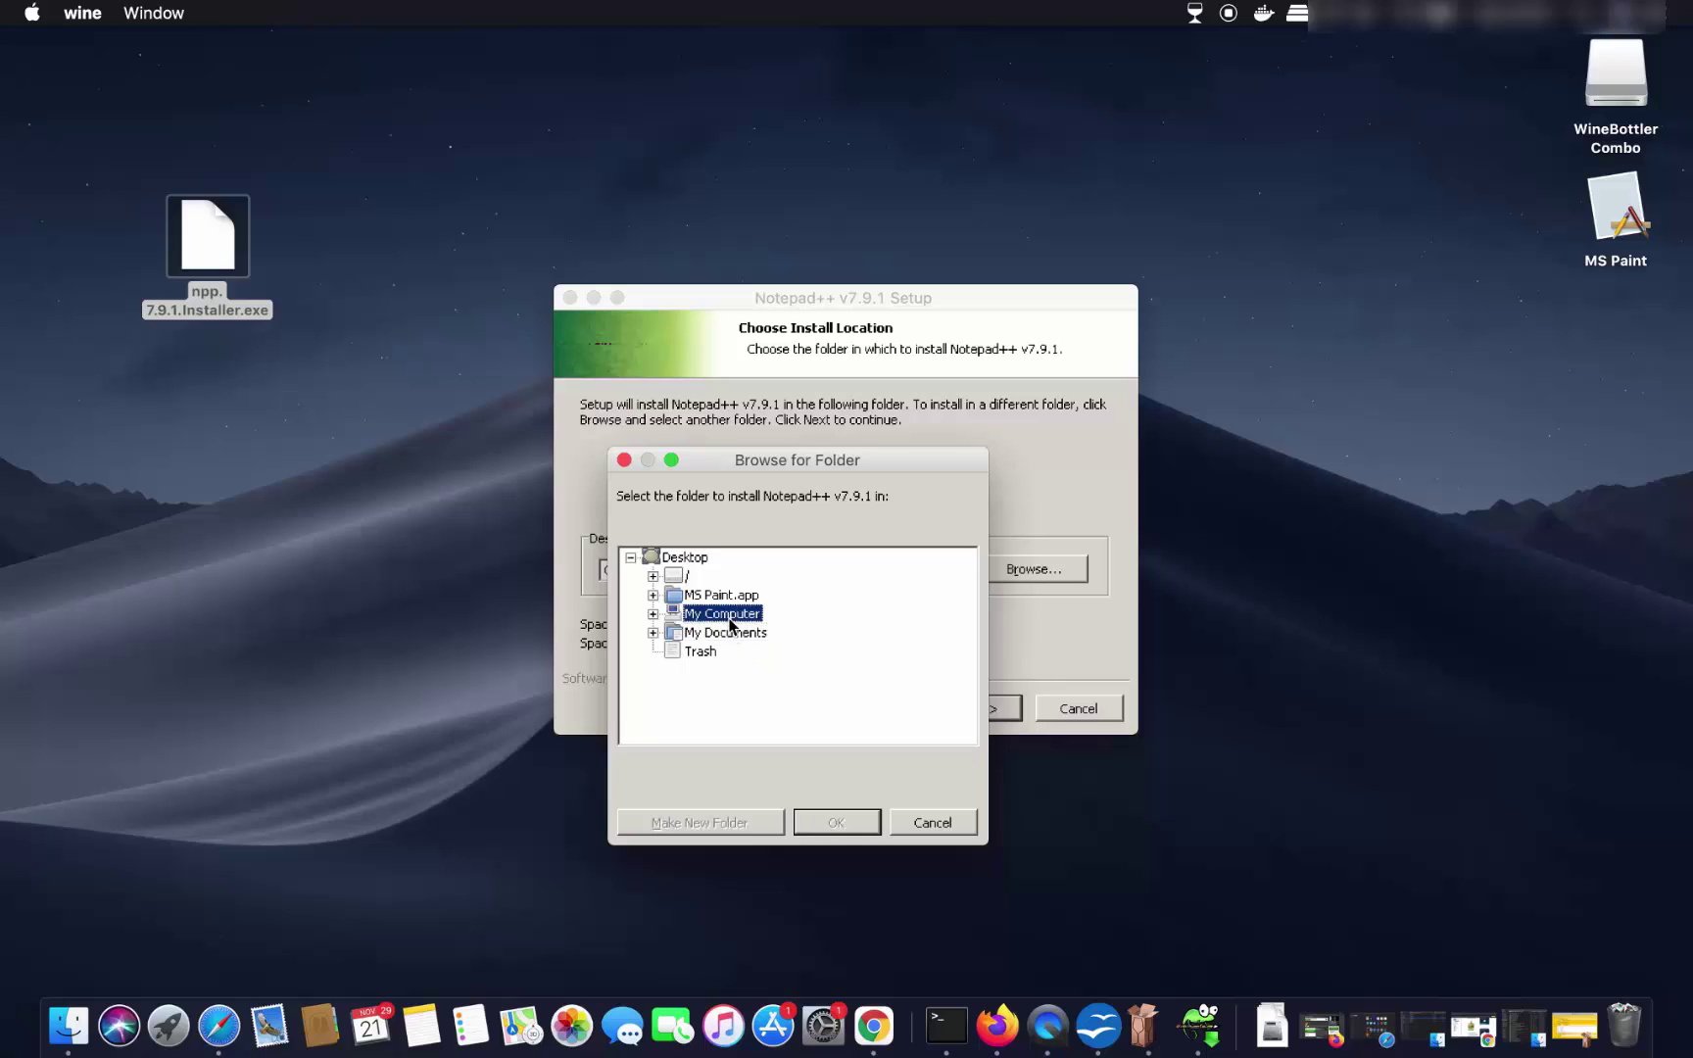
left_click(691, 559)
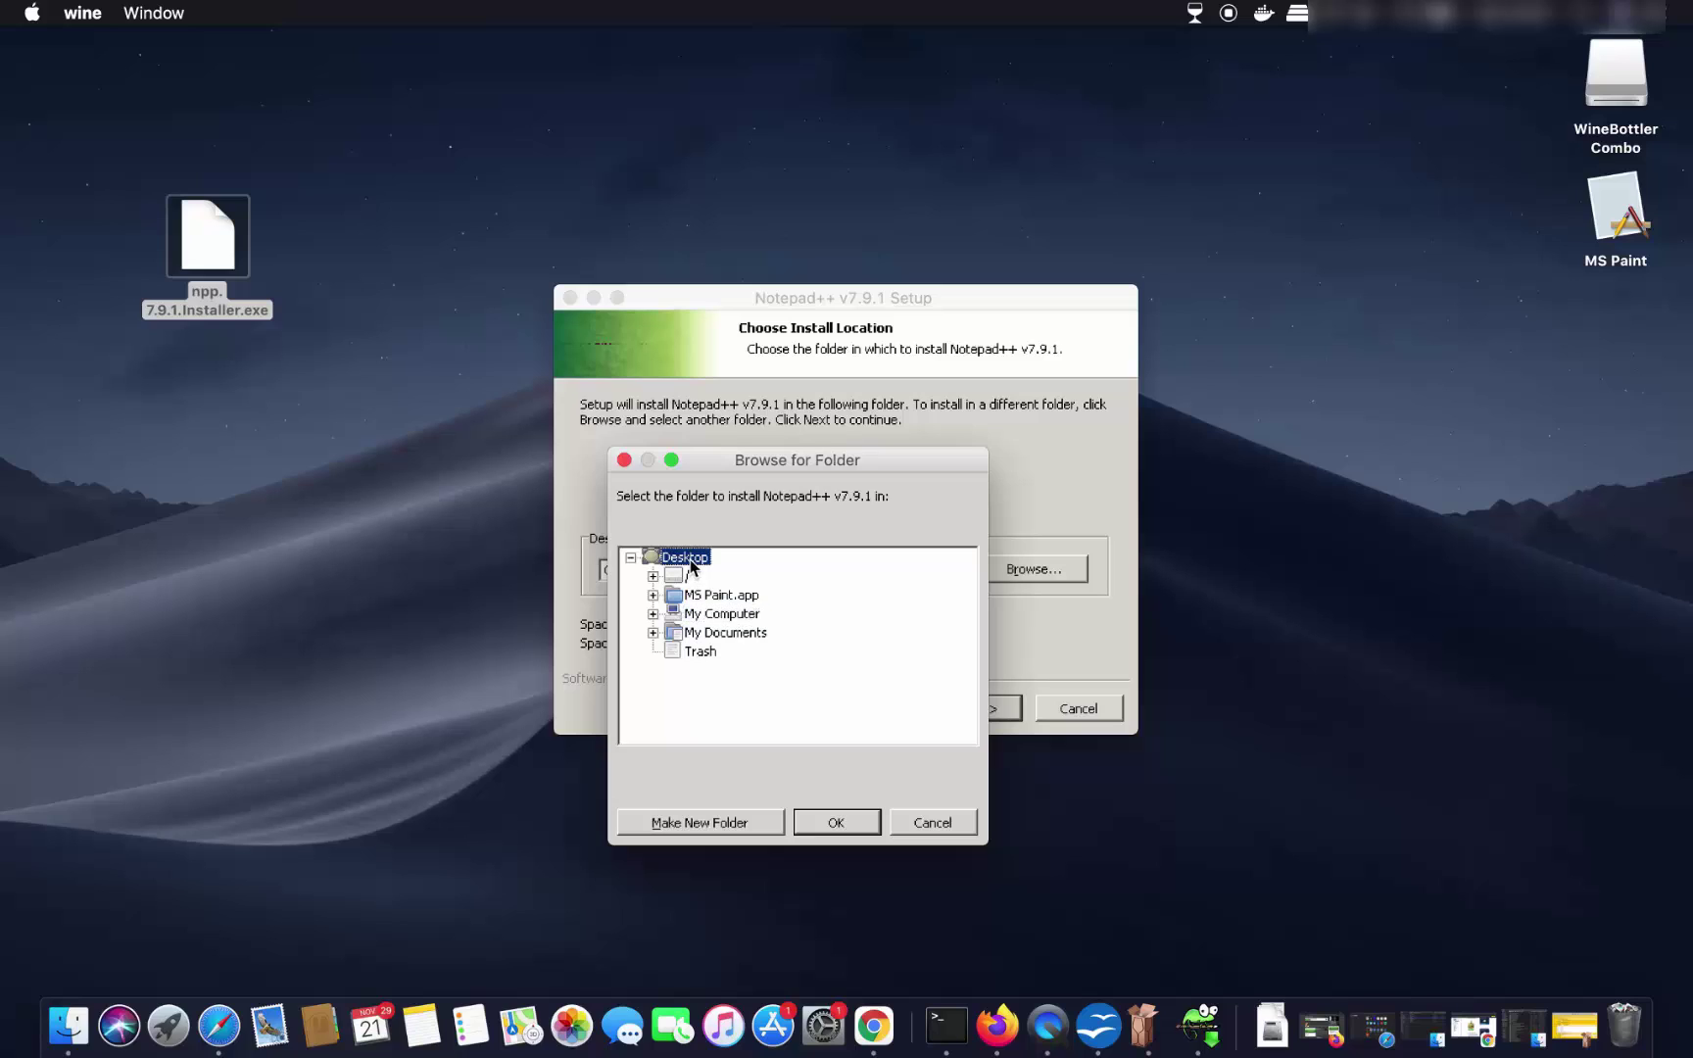
left_click(836, 821)
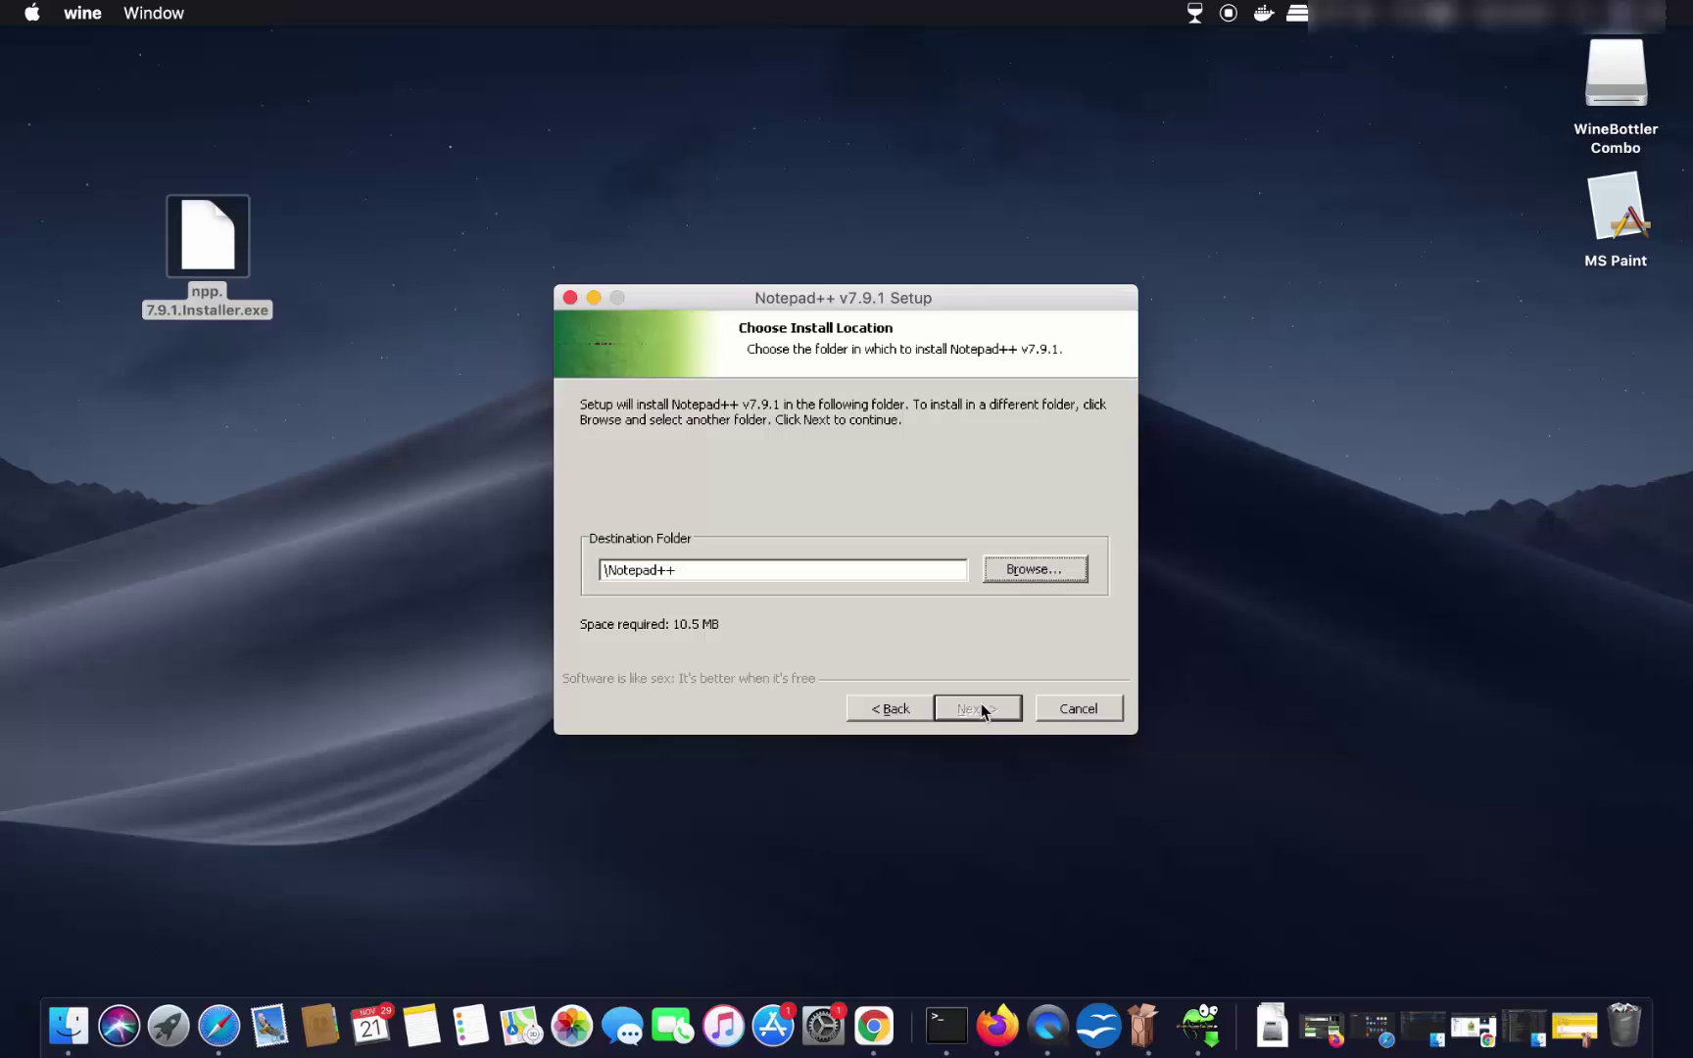
Set the Notepad++ destination folder to My Documents.
left_click(1020, 574)
left_click(734, 633)
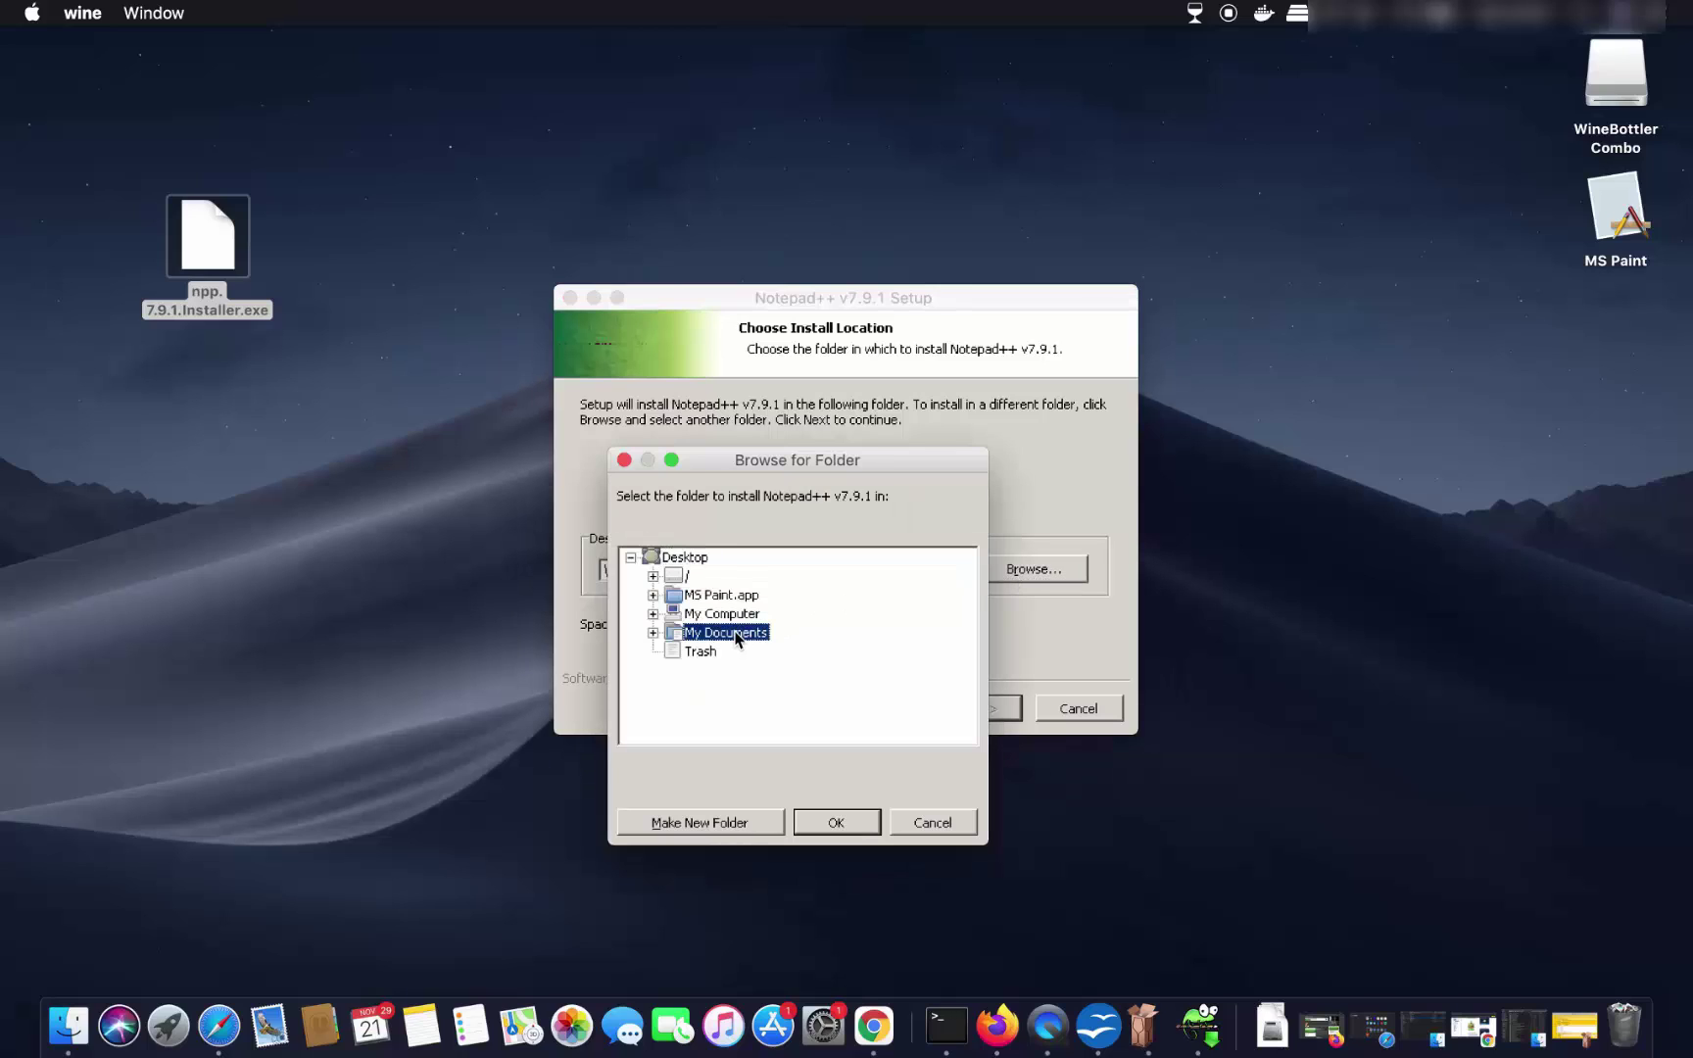
left_click(845, 823)
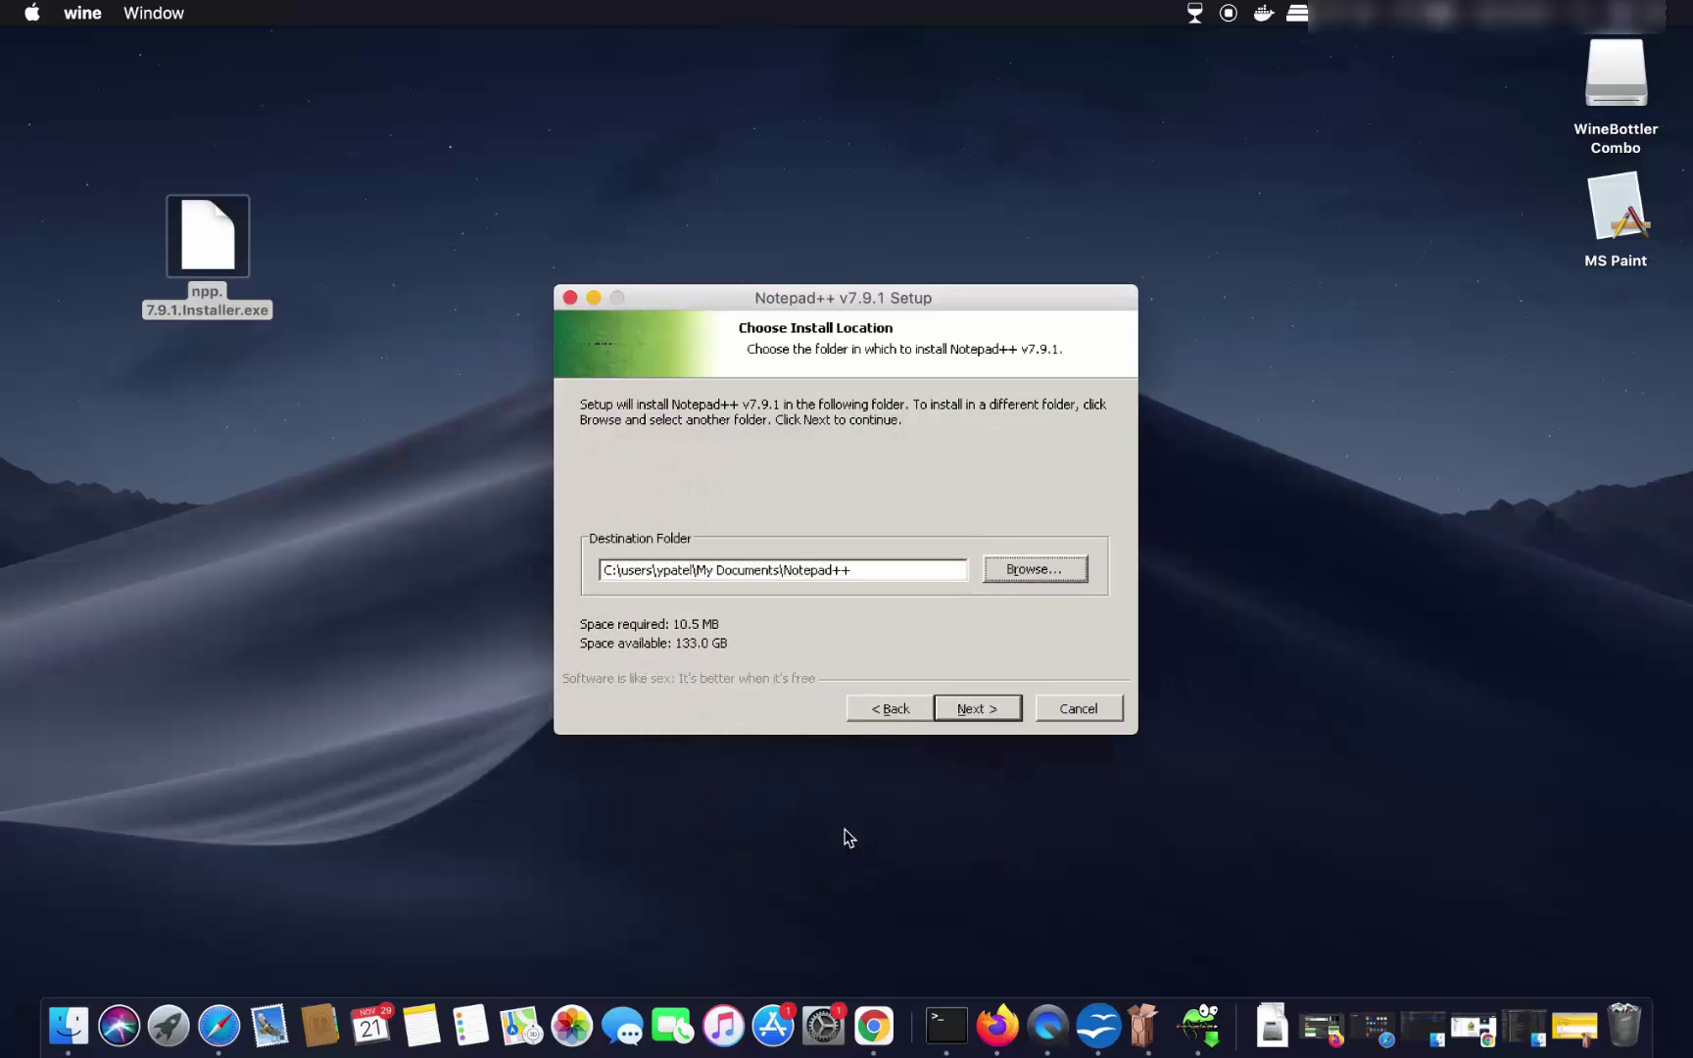
Install Notepad++ with the preselected components and without a desktop shortcut, and finish the setup.
left_click(966, 707)
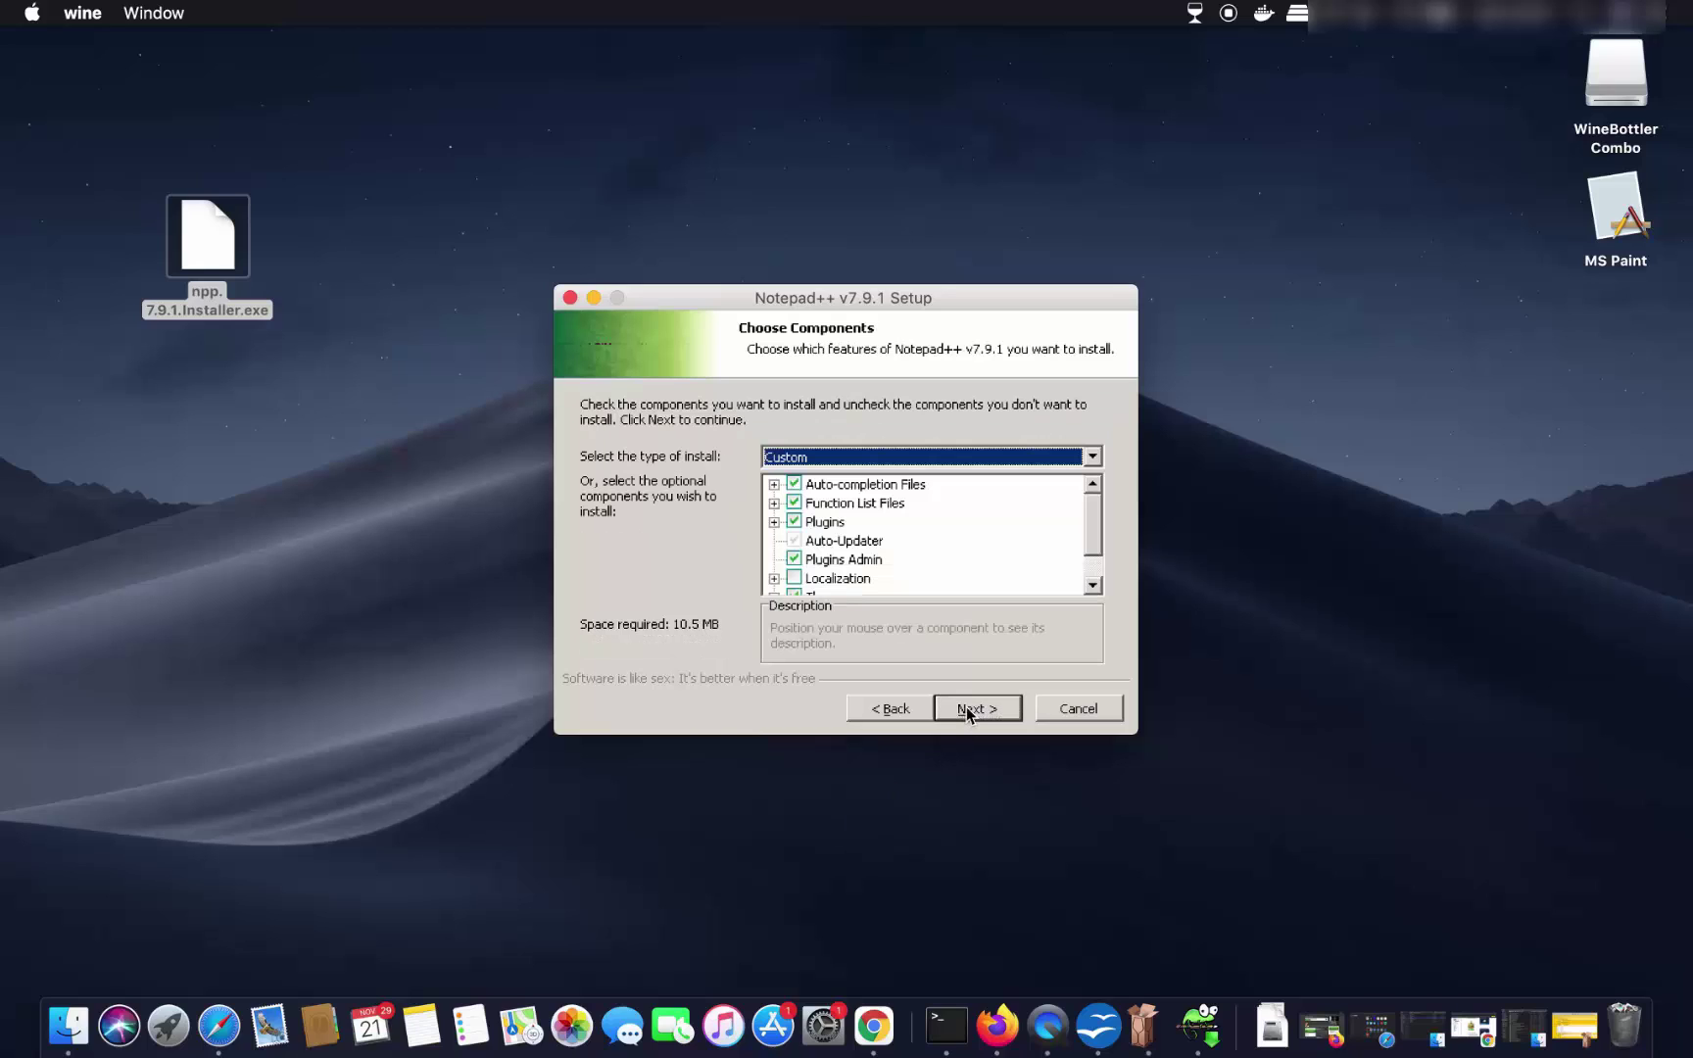
left_click(978, 706)
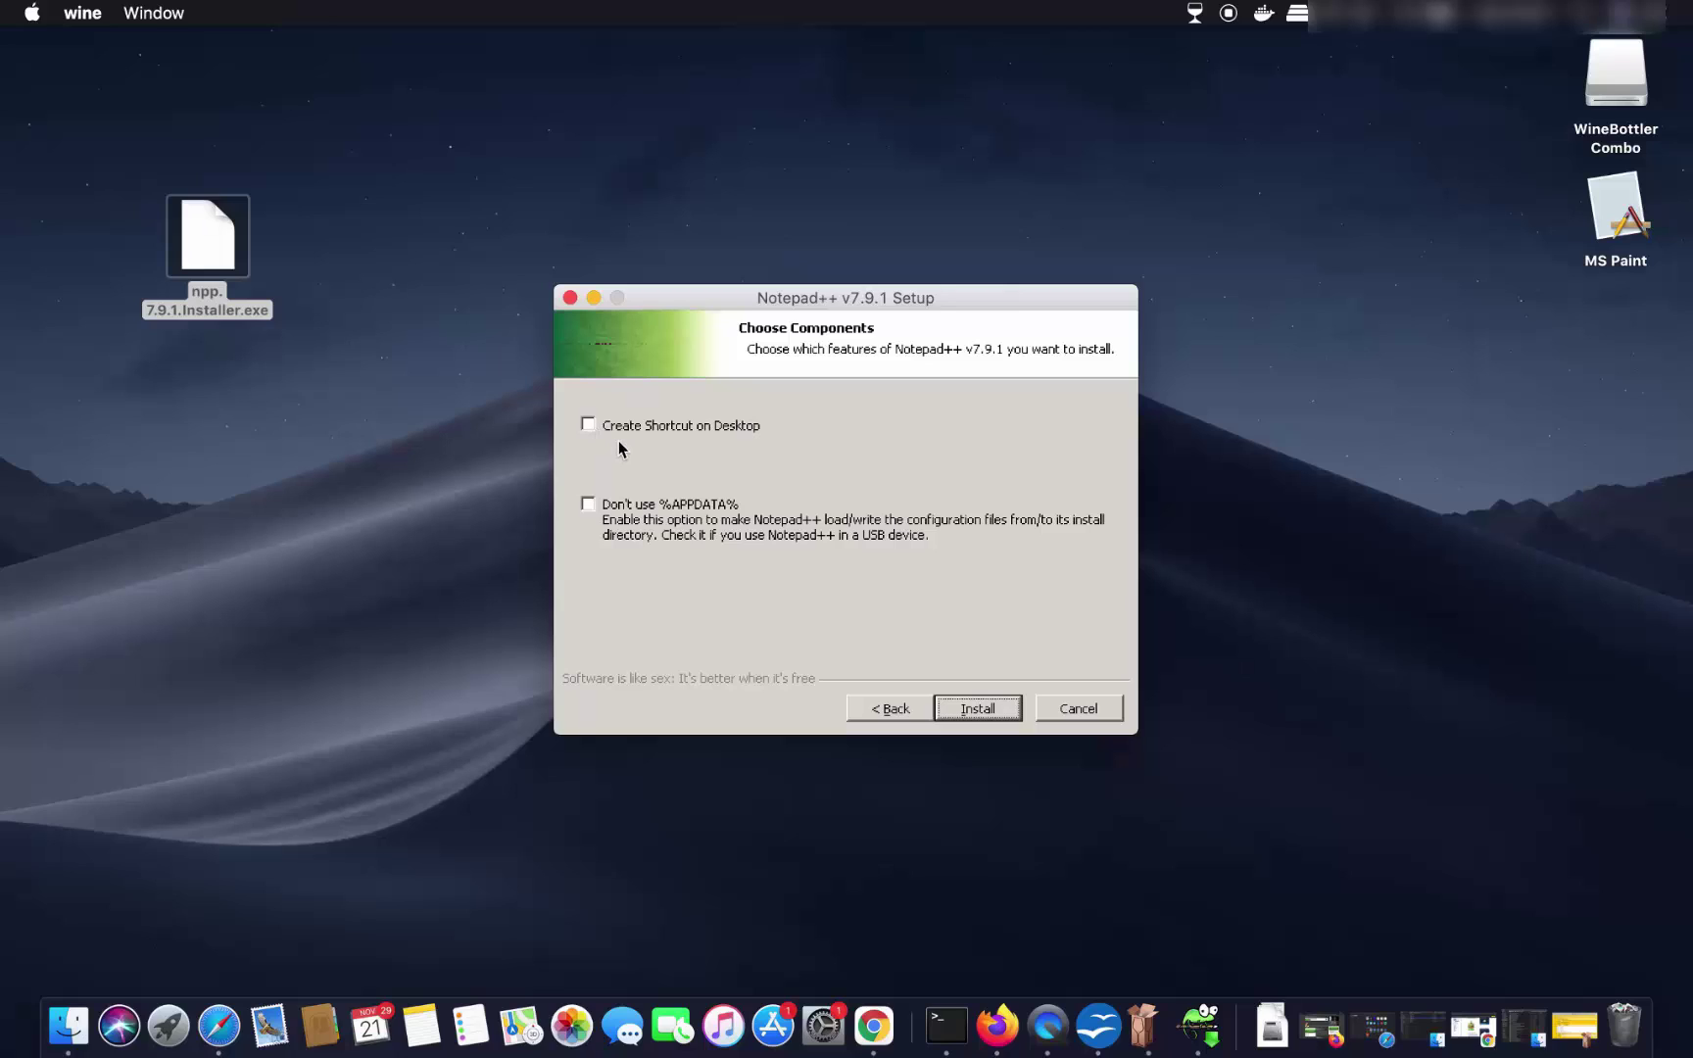
left_click(971, 722)
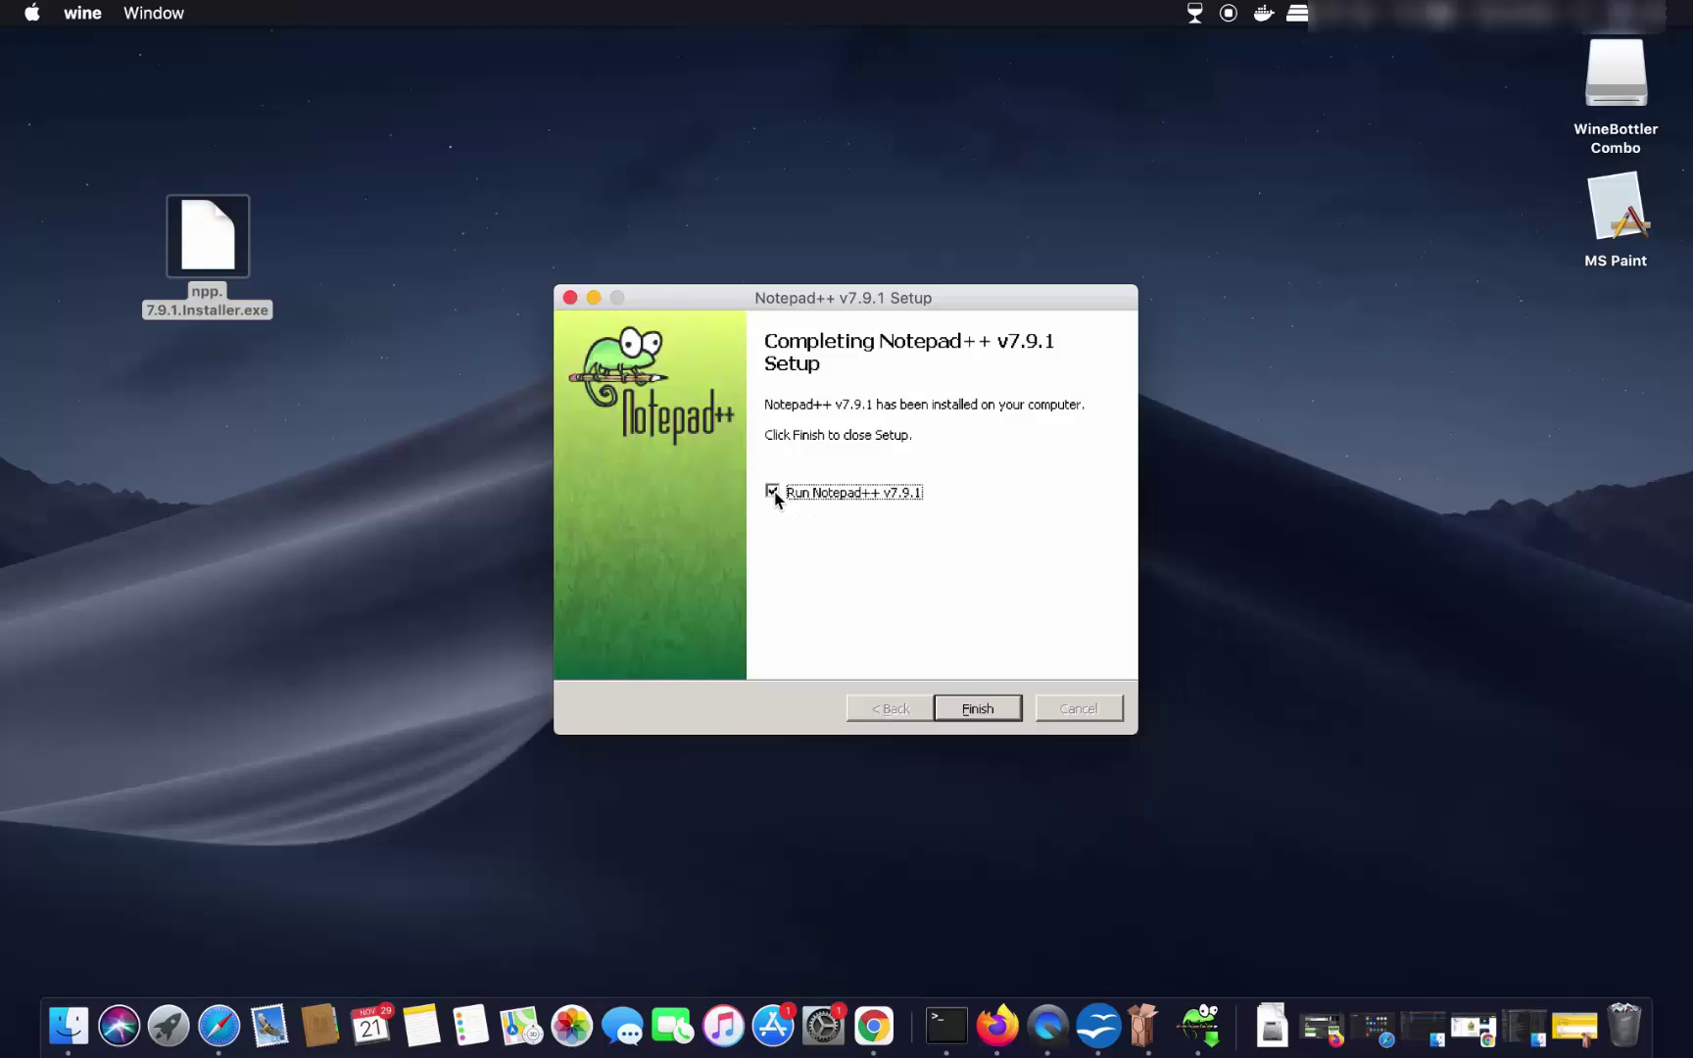
left_click(974, 715)
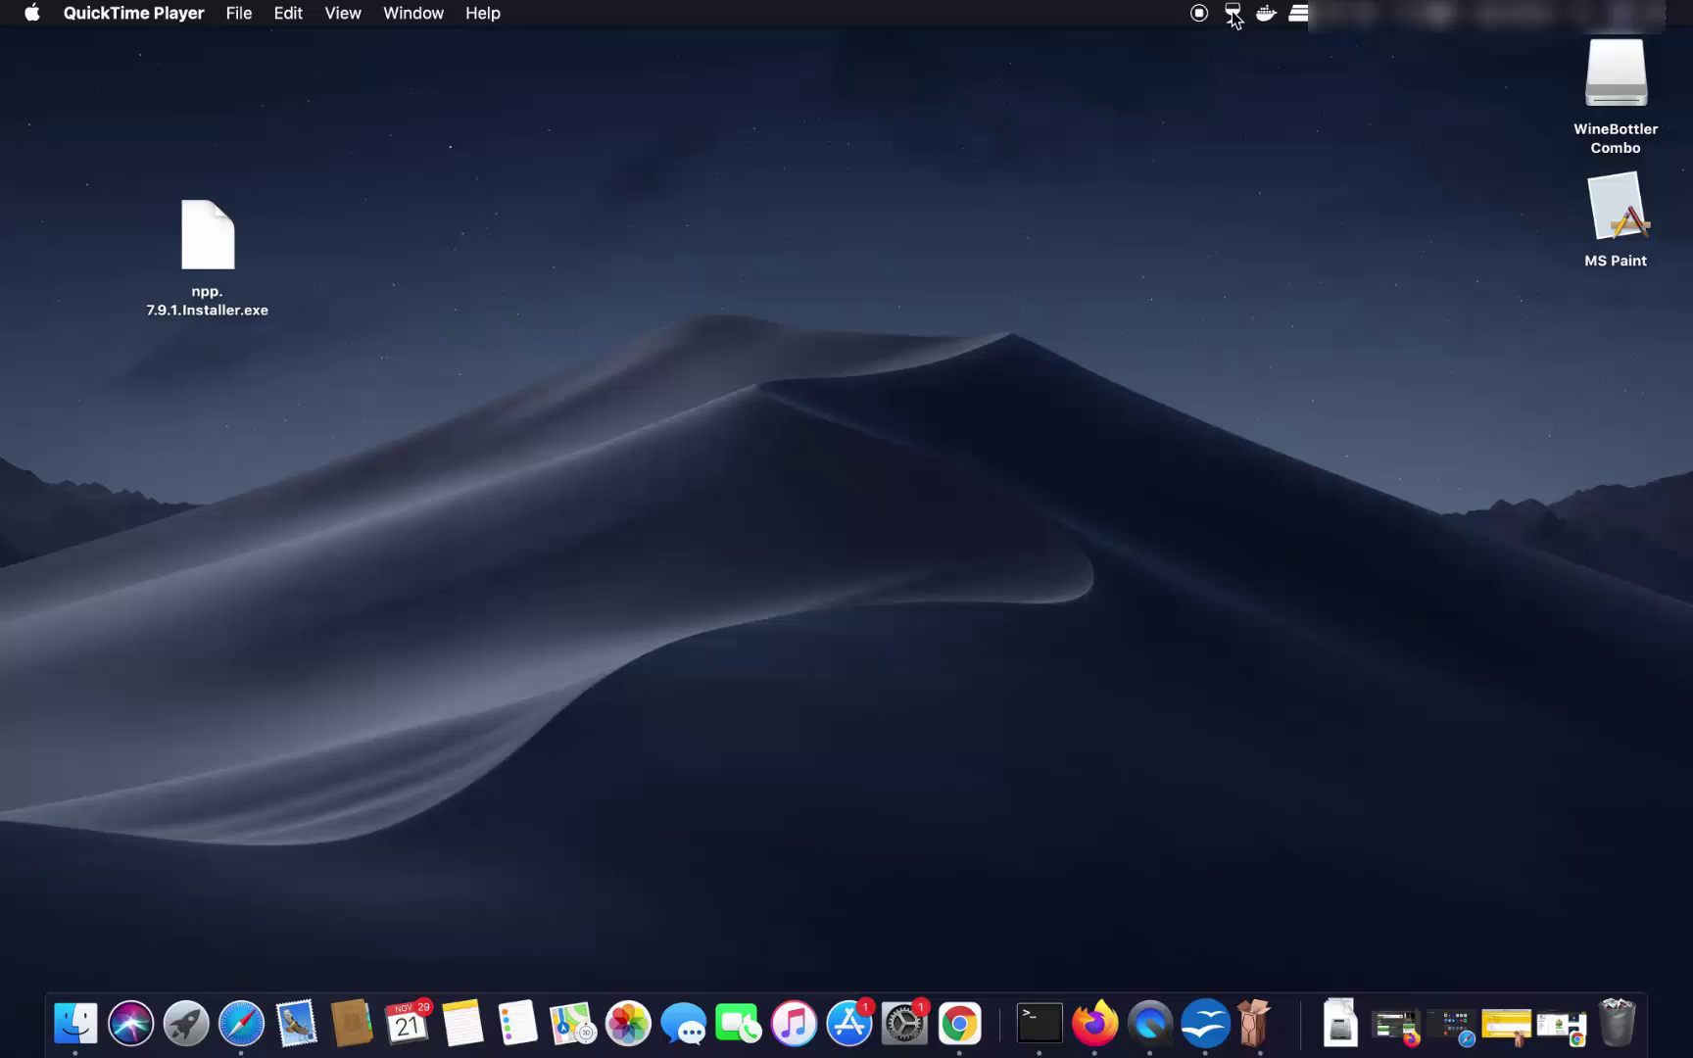
Check the installed apps in Launchpad and open Wine's File Manager.
left_click(183, 1024)
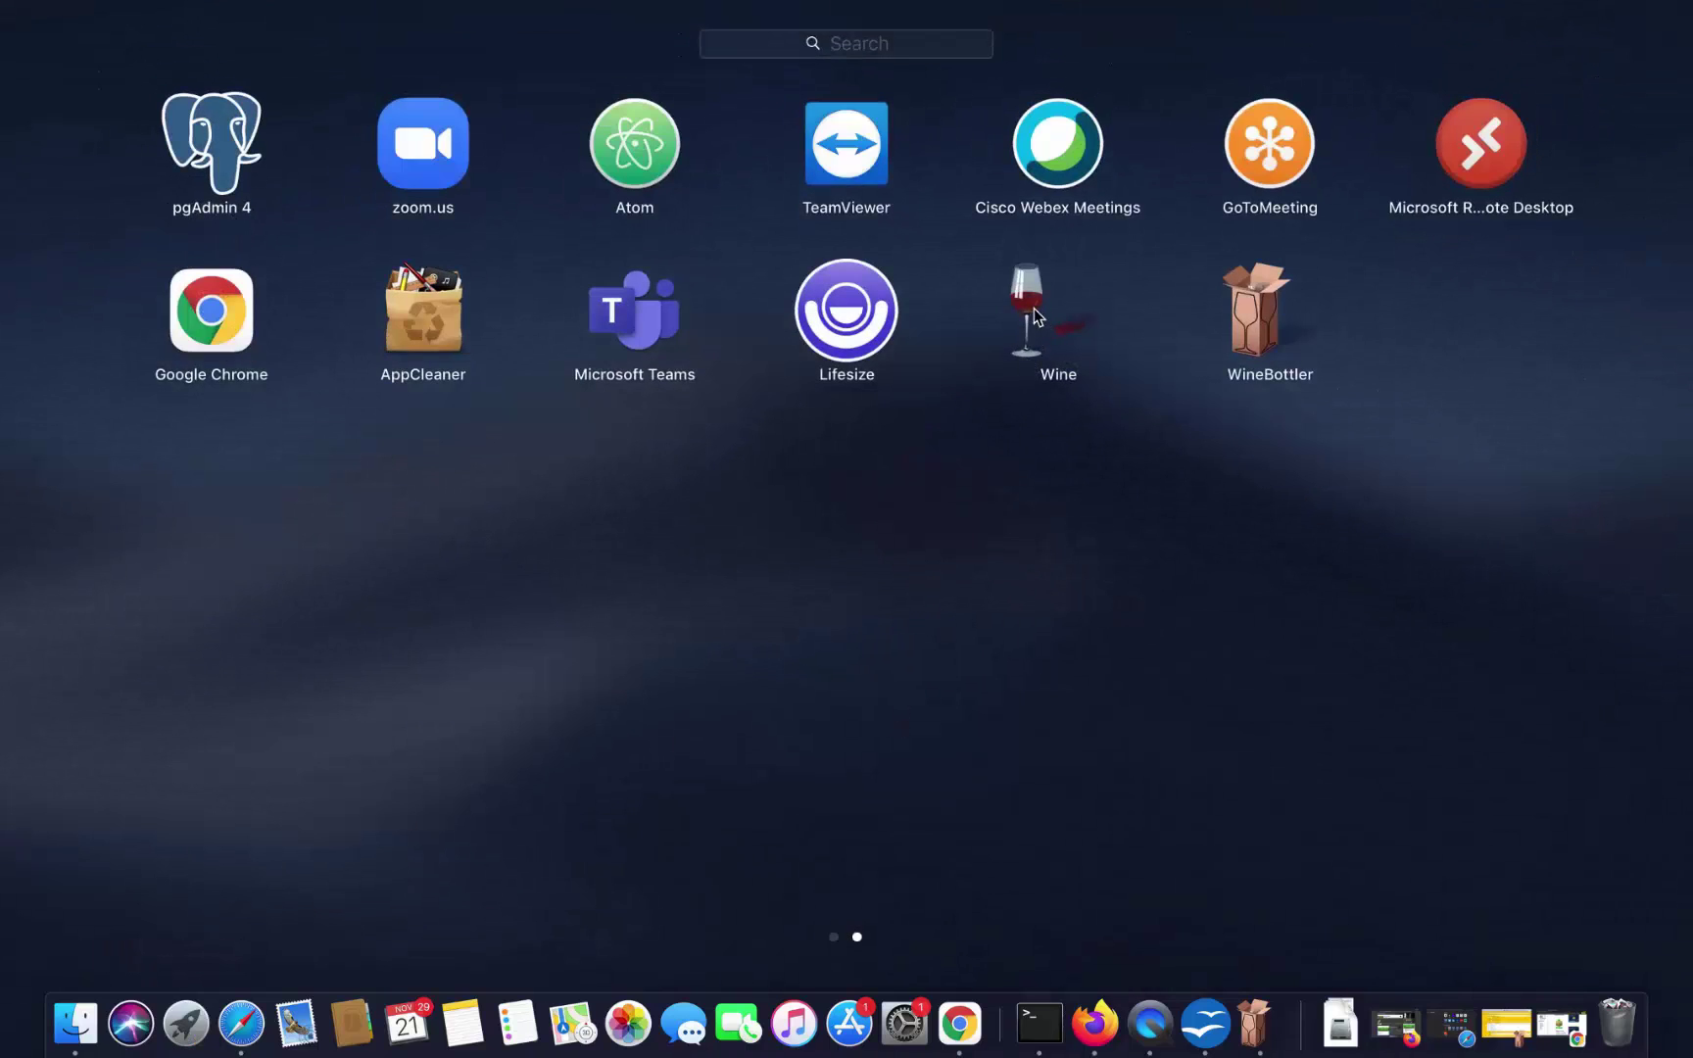
left_click(980, 602)
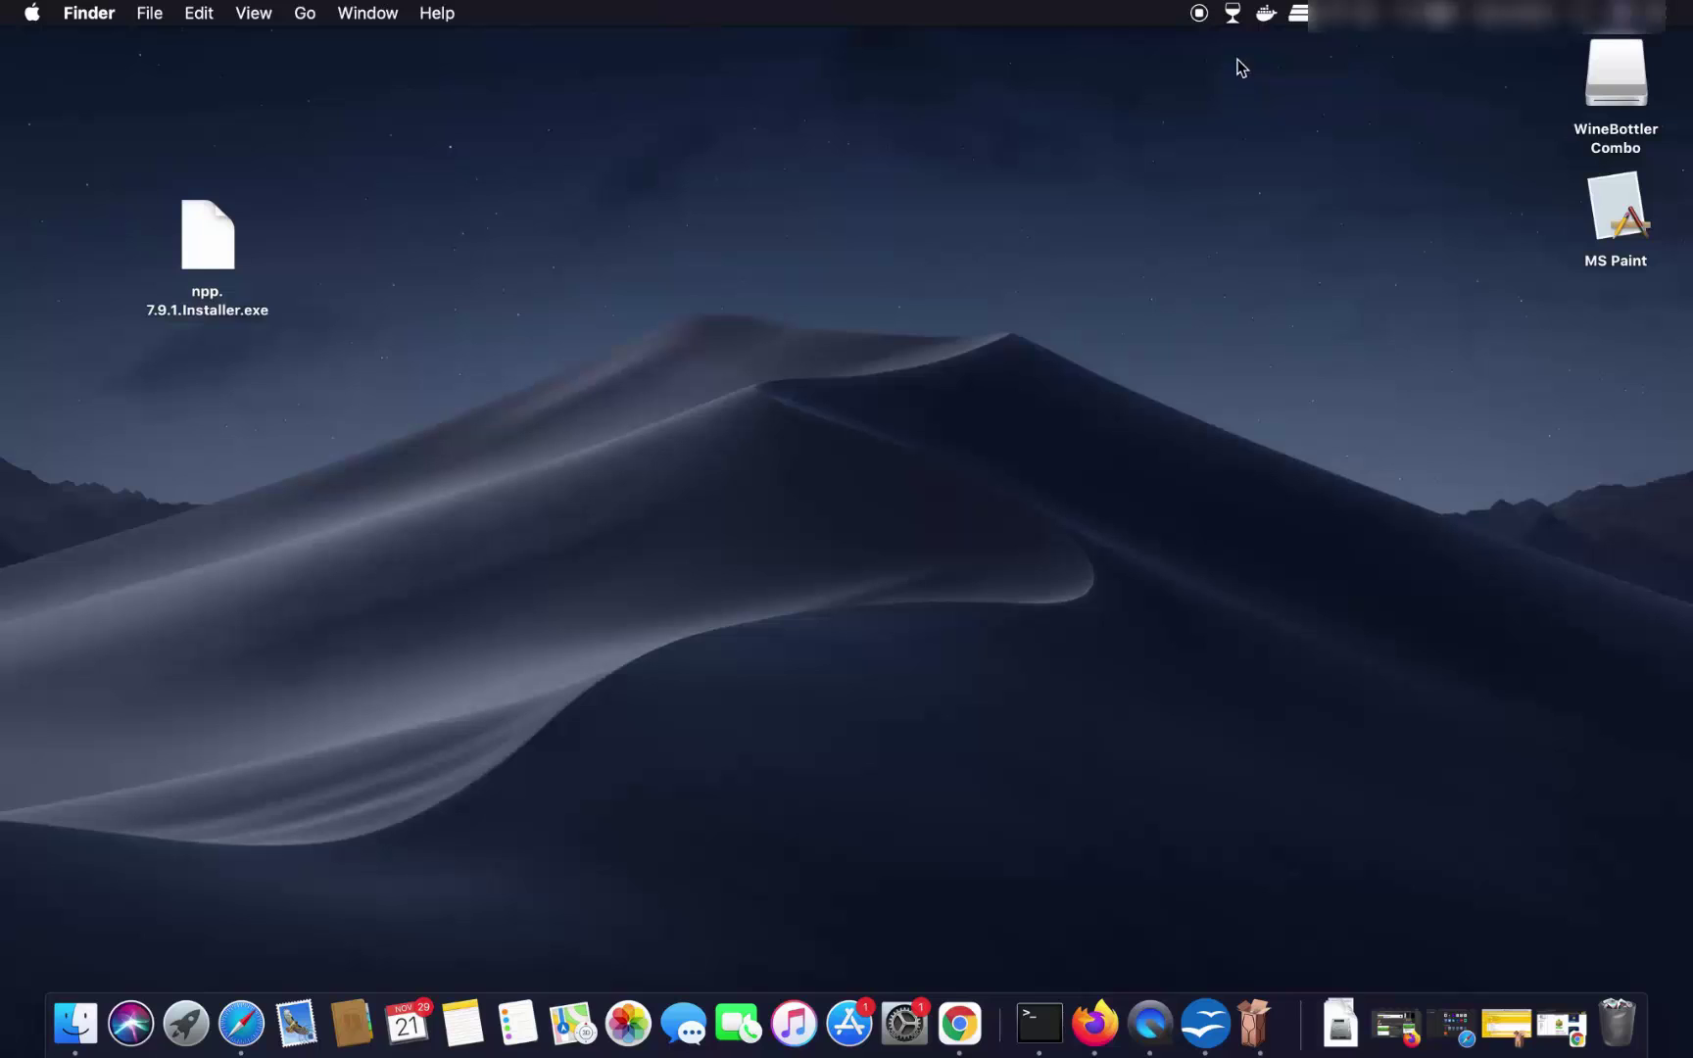
left_click(1234, 15)
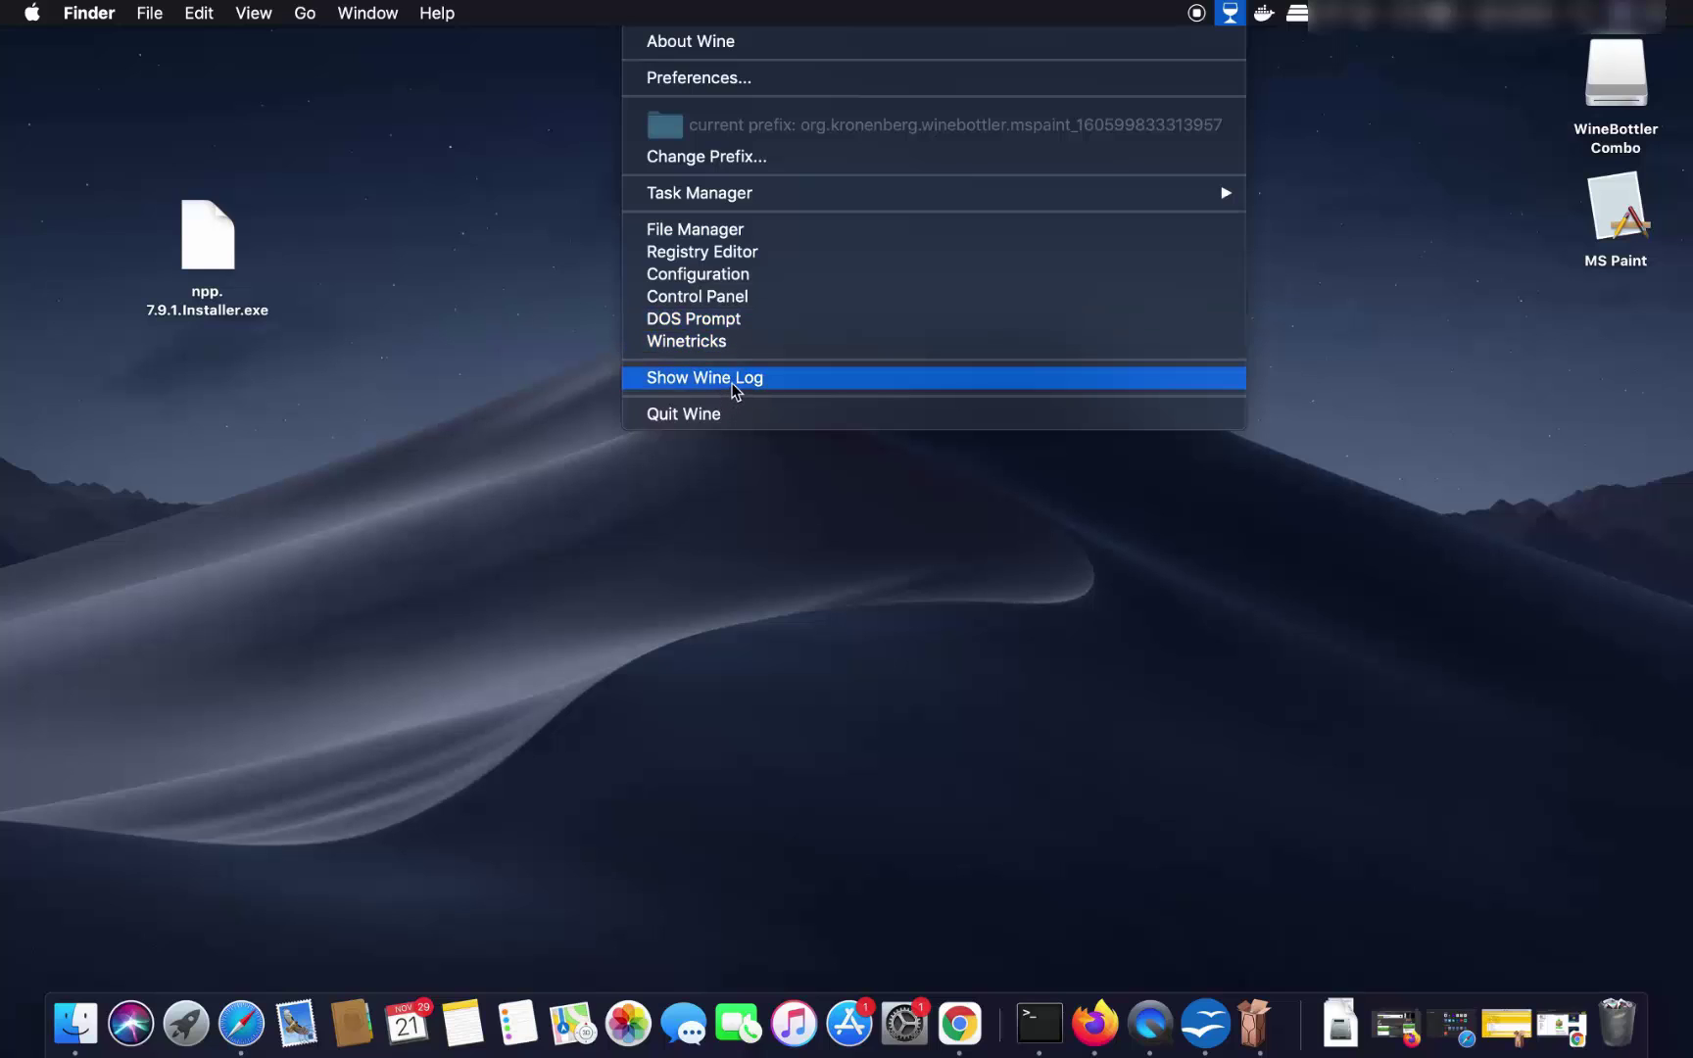
left_click(733, 231)
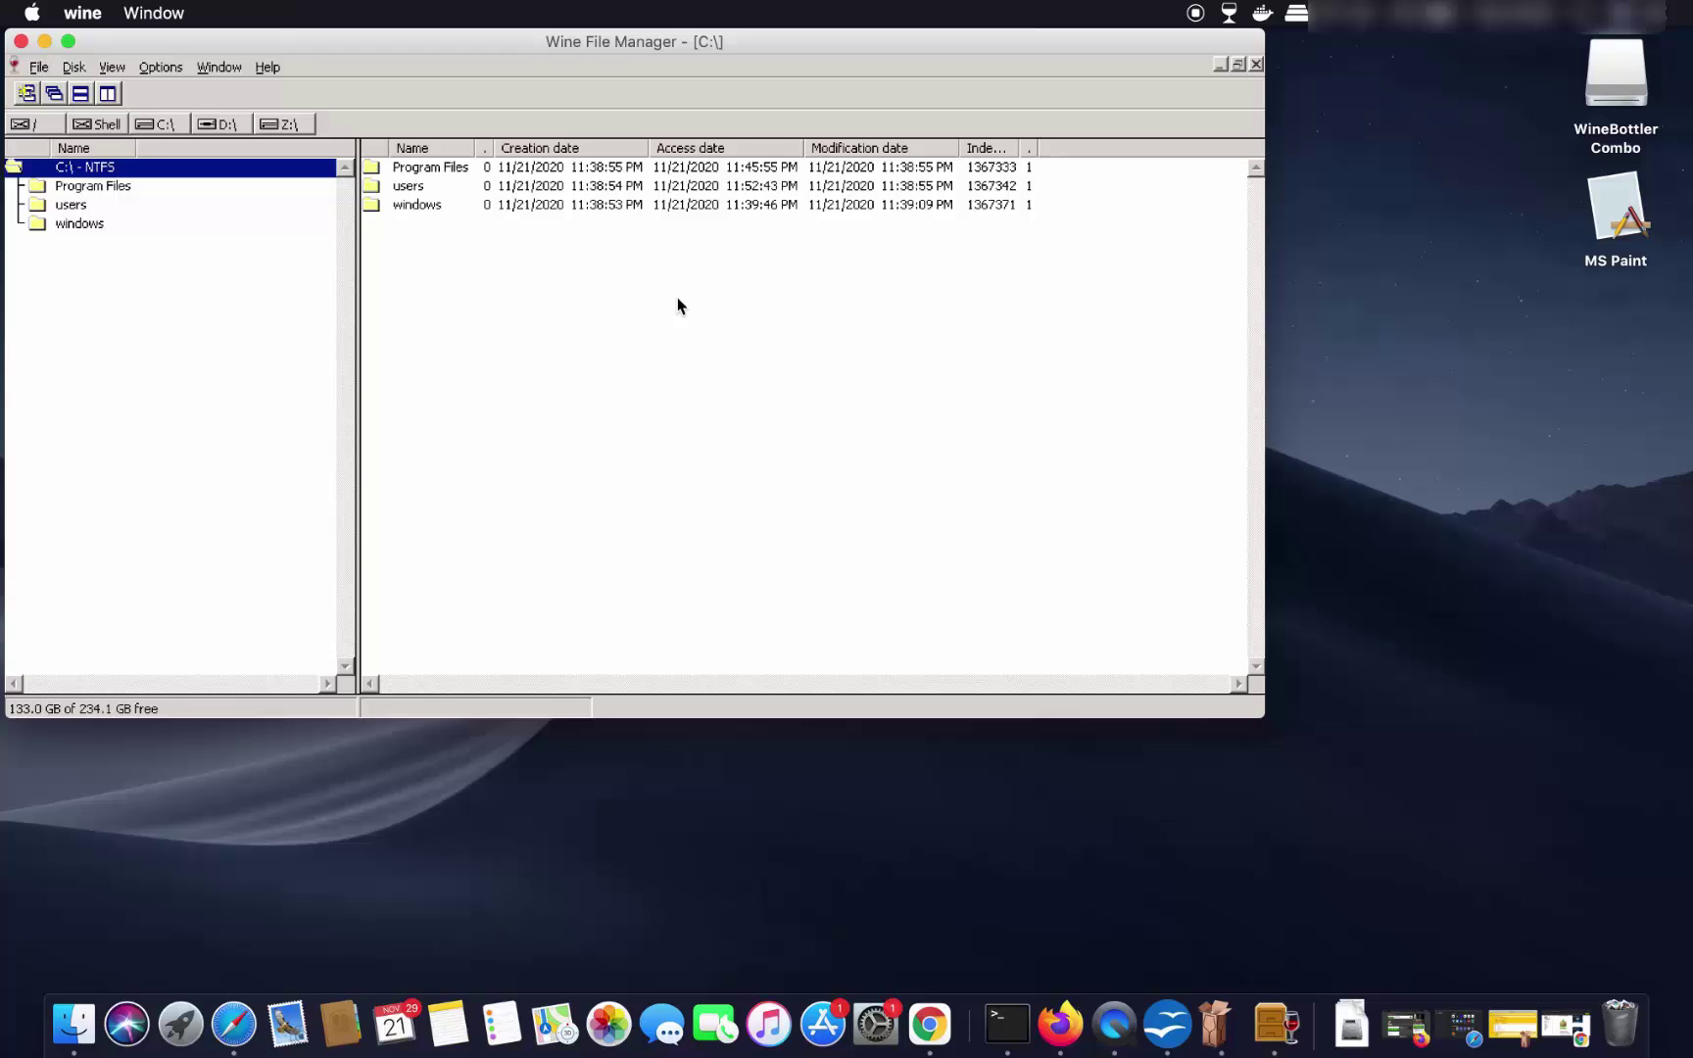
Browse from the C: users folder to the Notepad++ folder in the user's My Documents and run notepad++.exe.
left_click(84, 207)
double_click(404, 227)
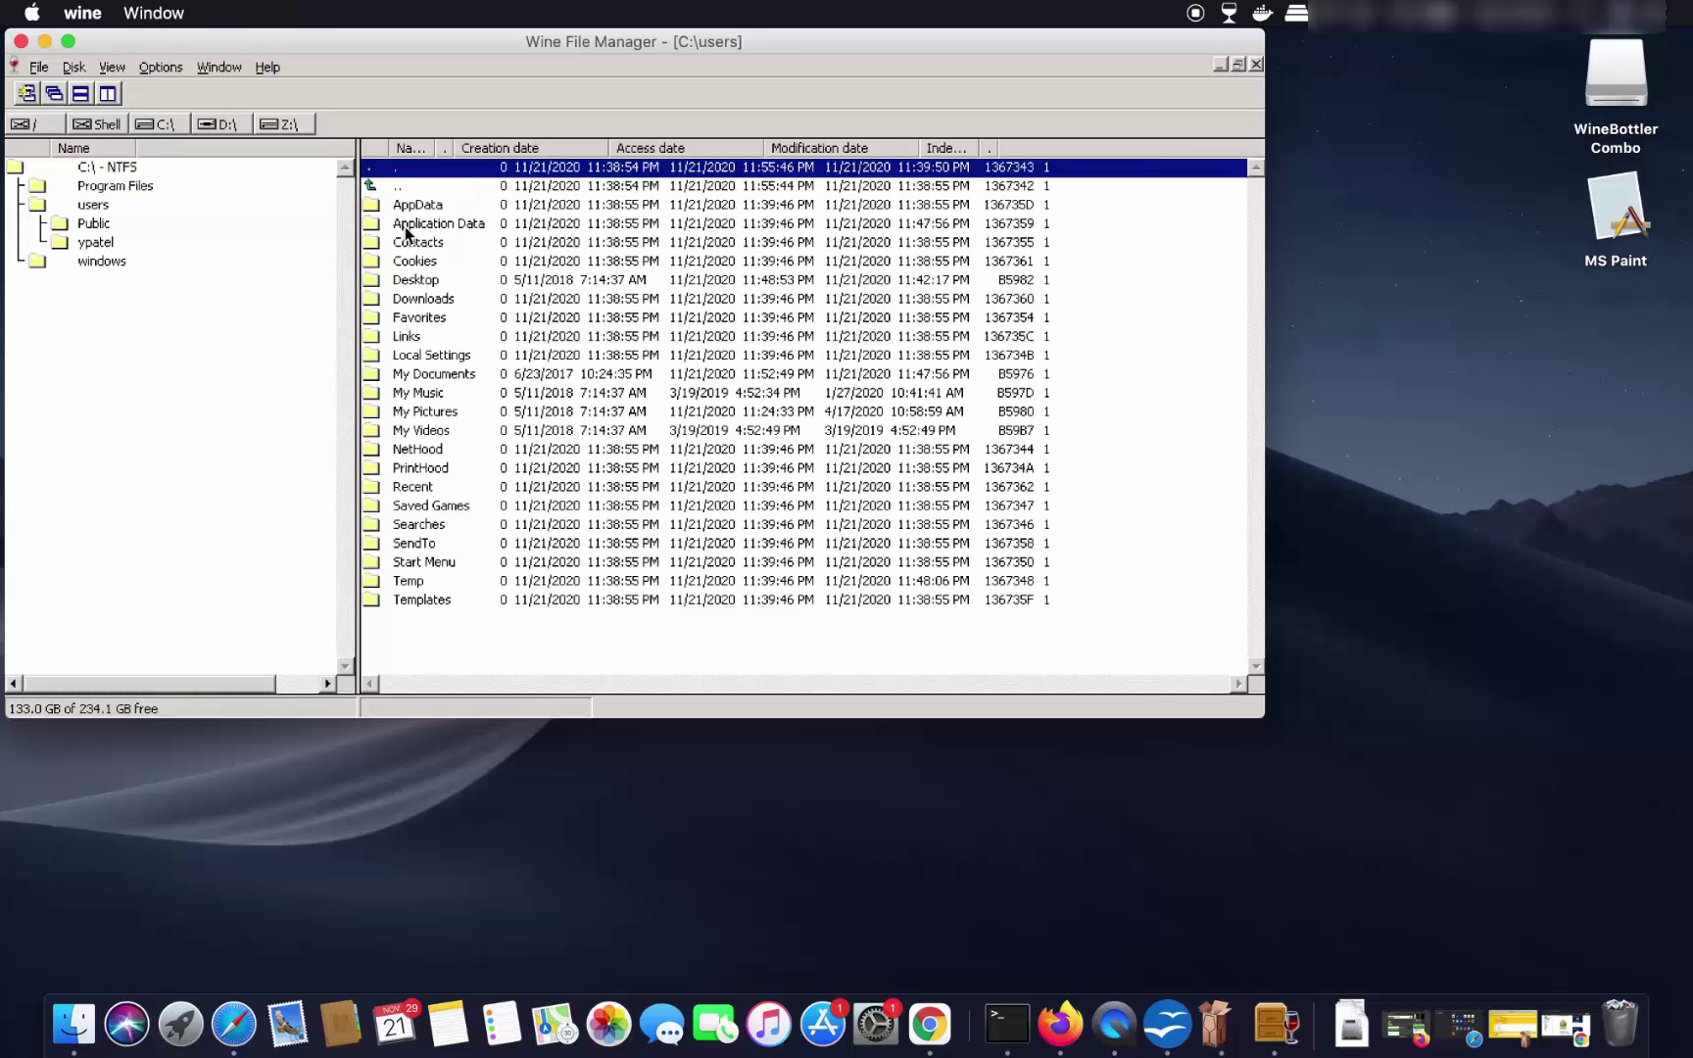
double_click(428, 378)
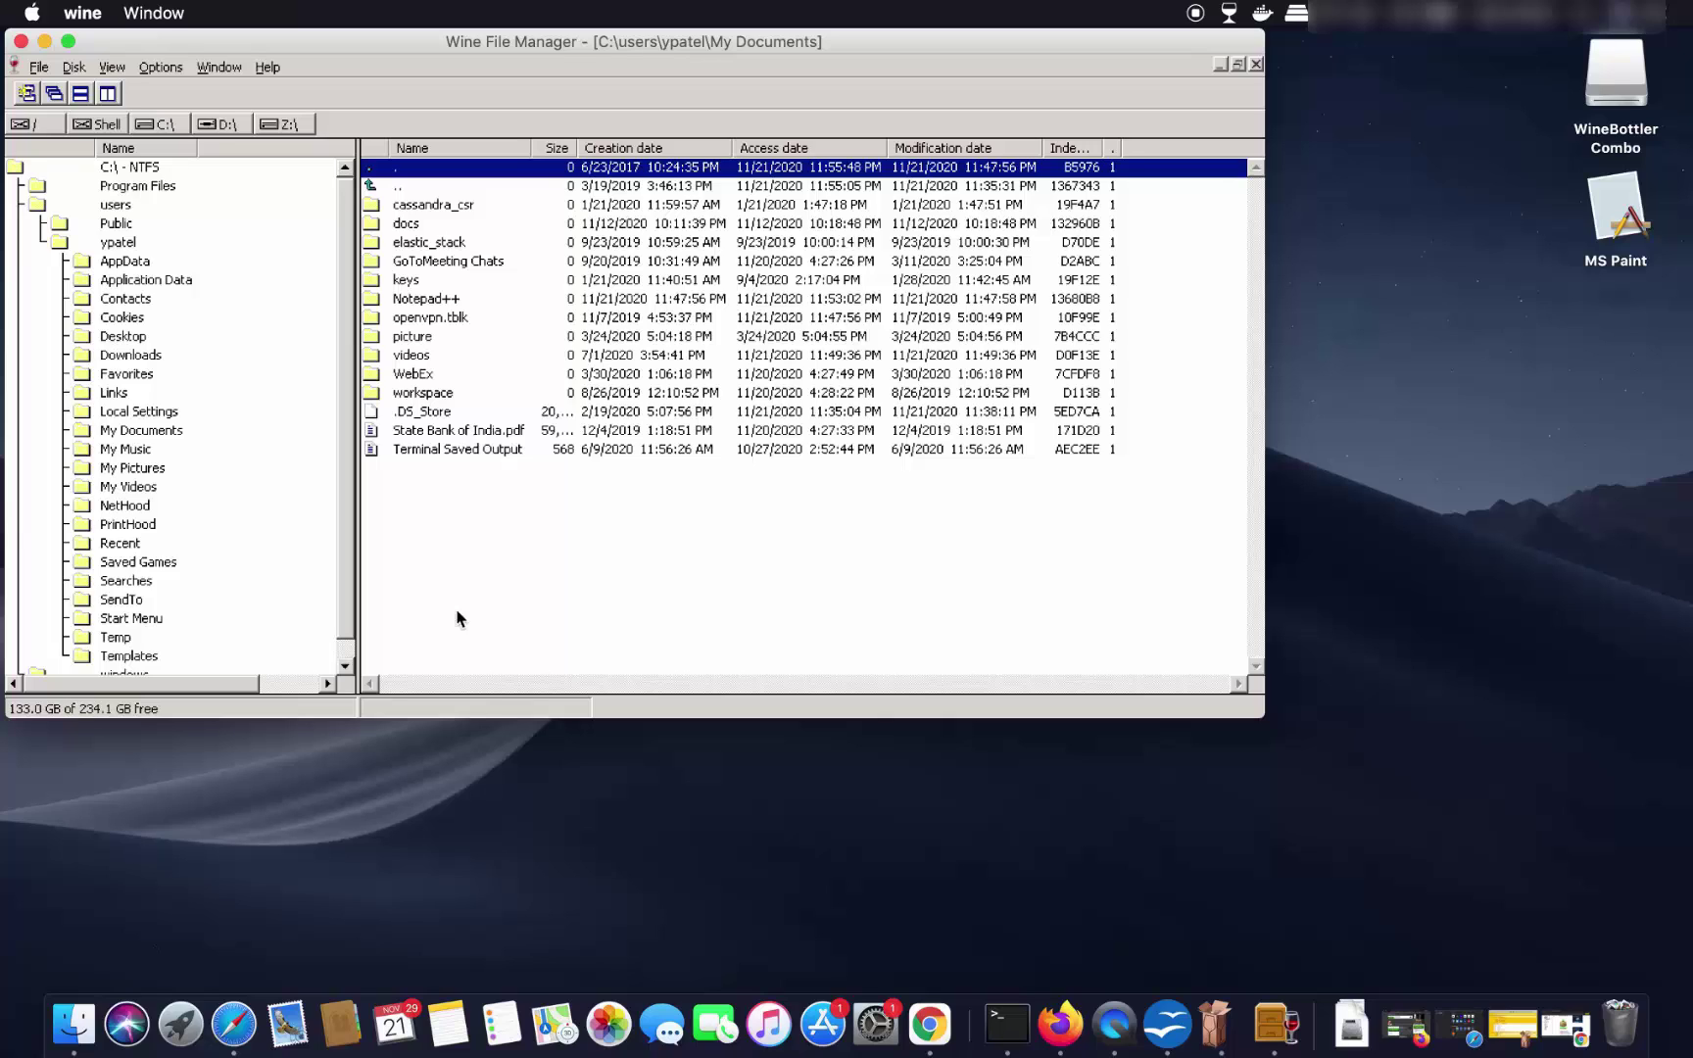
left_click(426, 301)
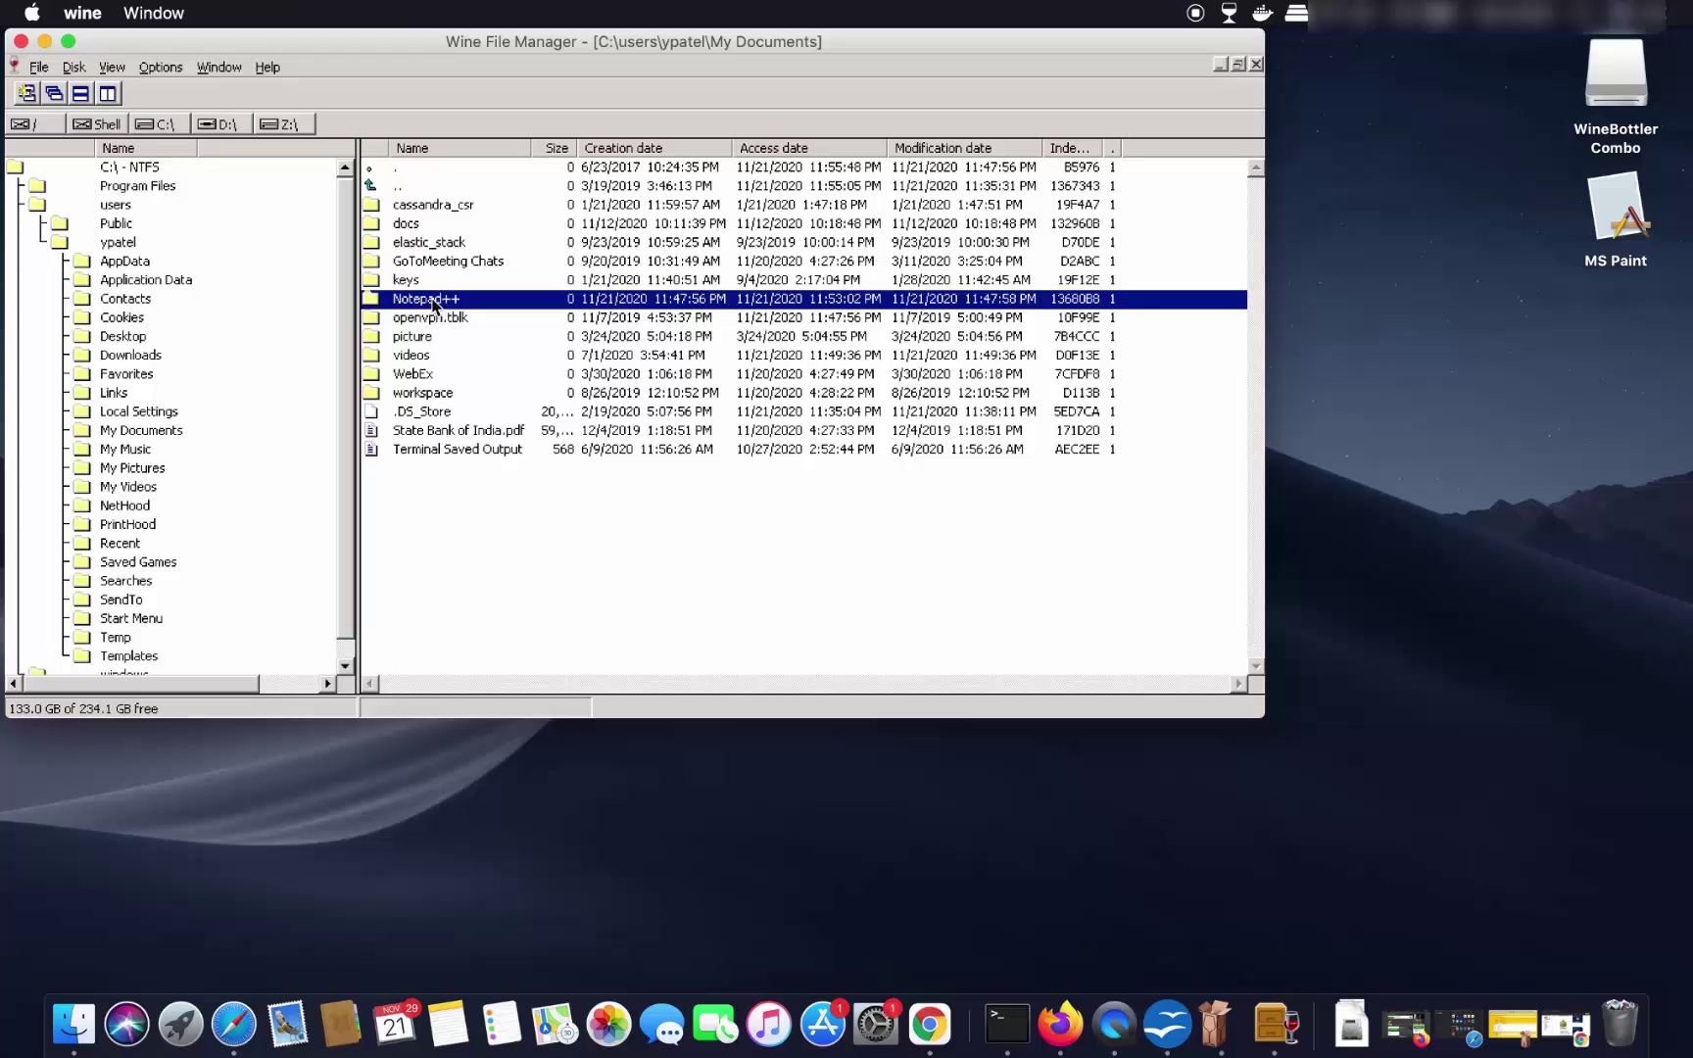
double_click(432, 302)
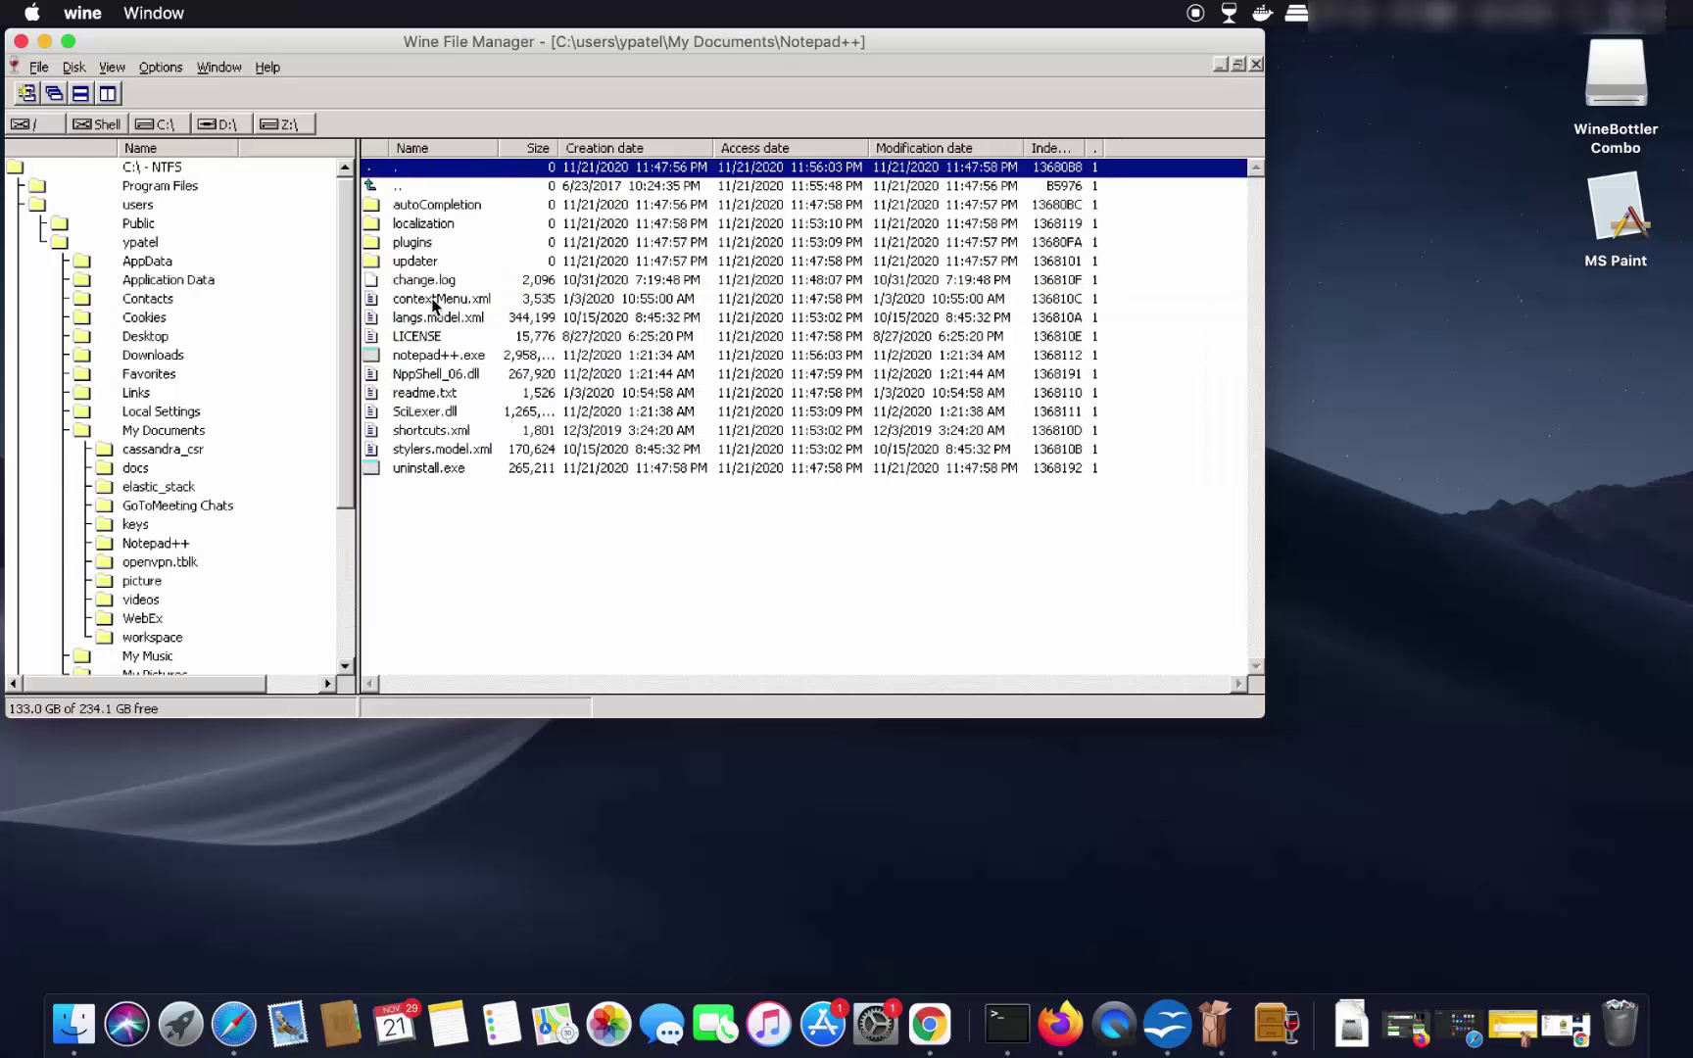
left_click(449, 358)
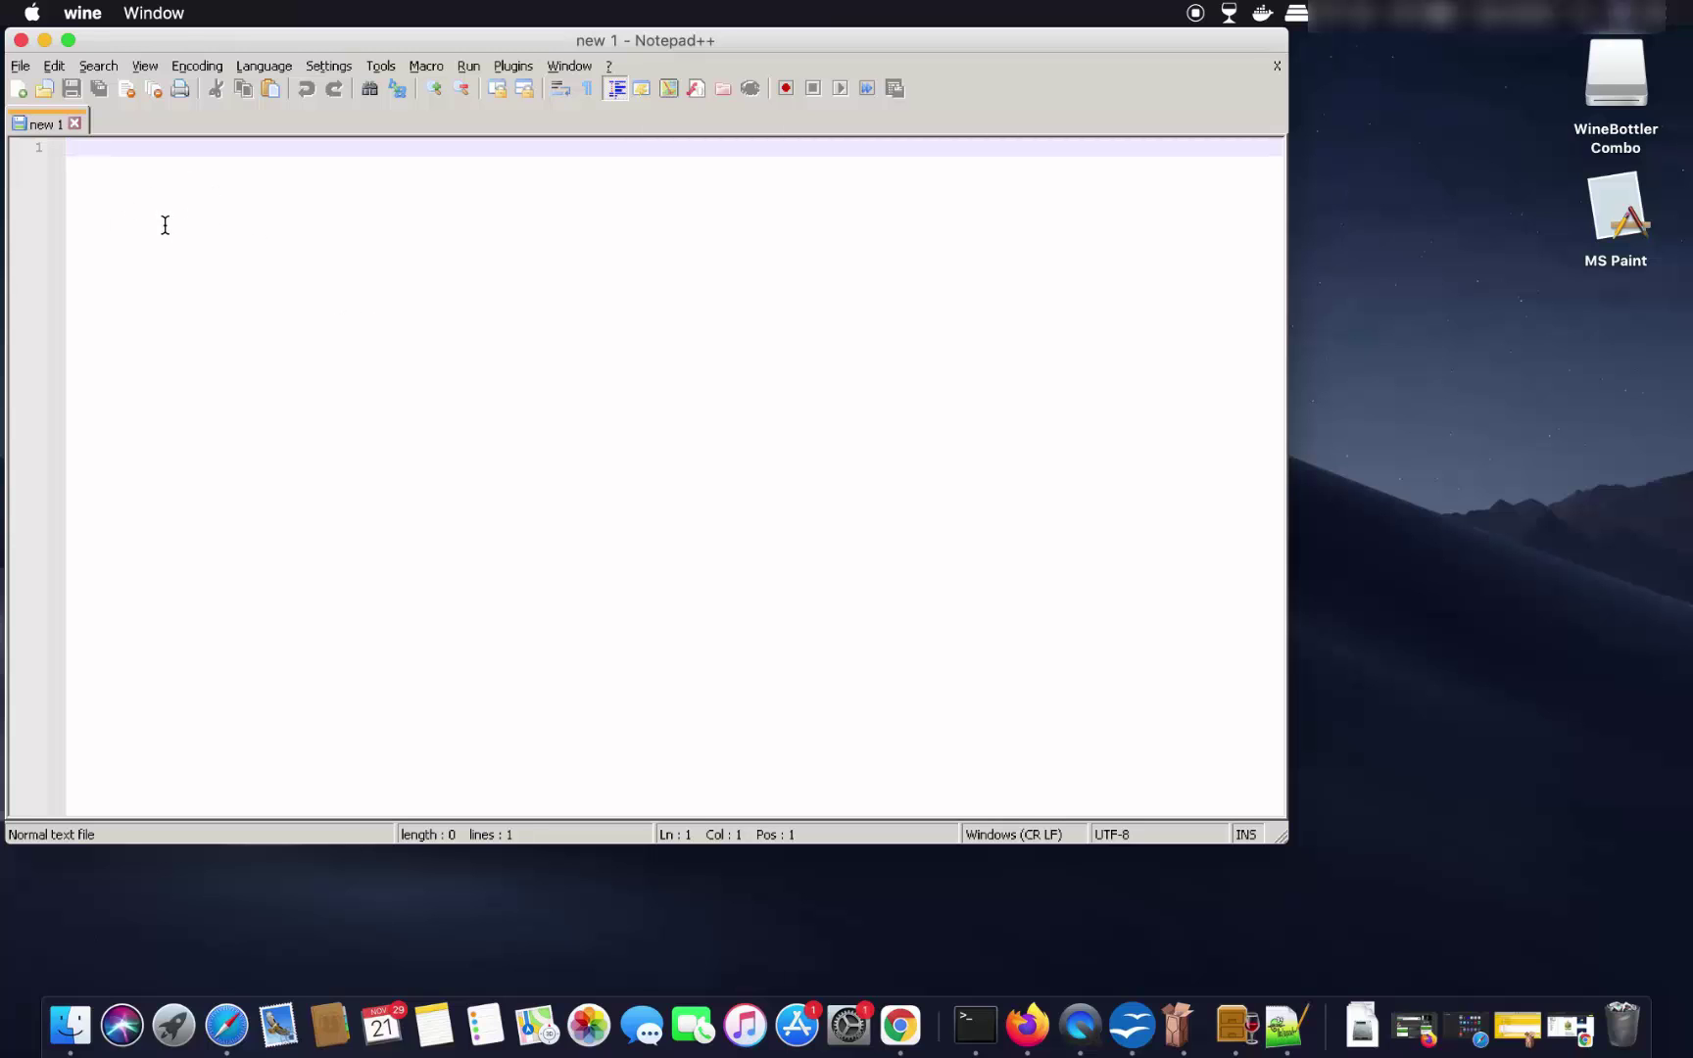
Close Notepad++ and the Wine File Manager, and briefly restore WineBottler before minimizing it again.
left_click(21, 41)
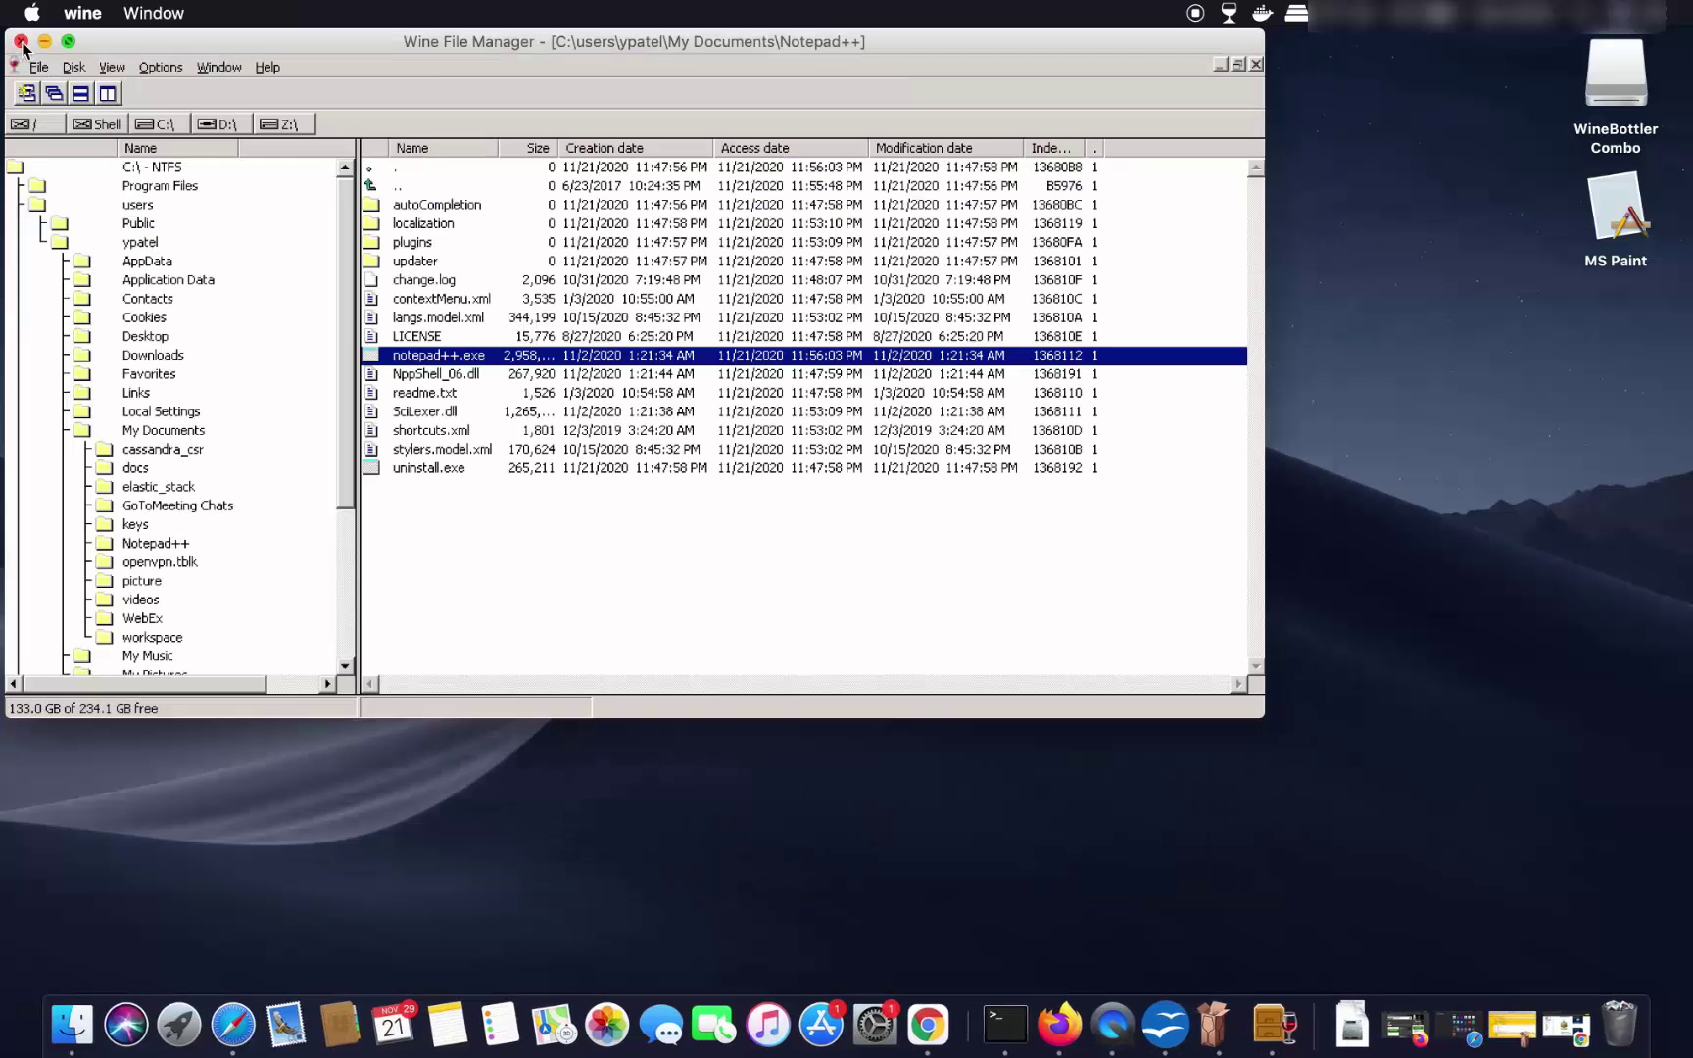
left_click(20, 41)
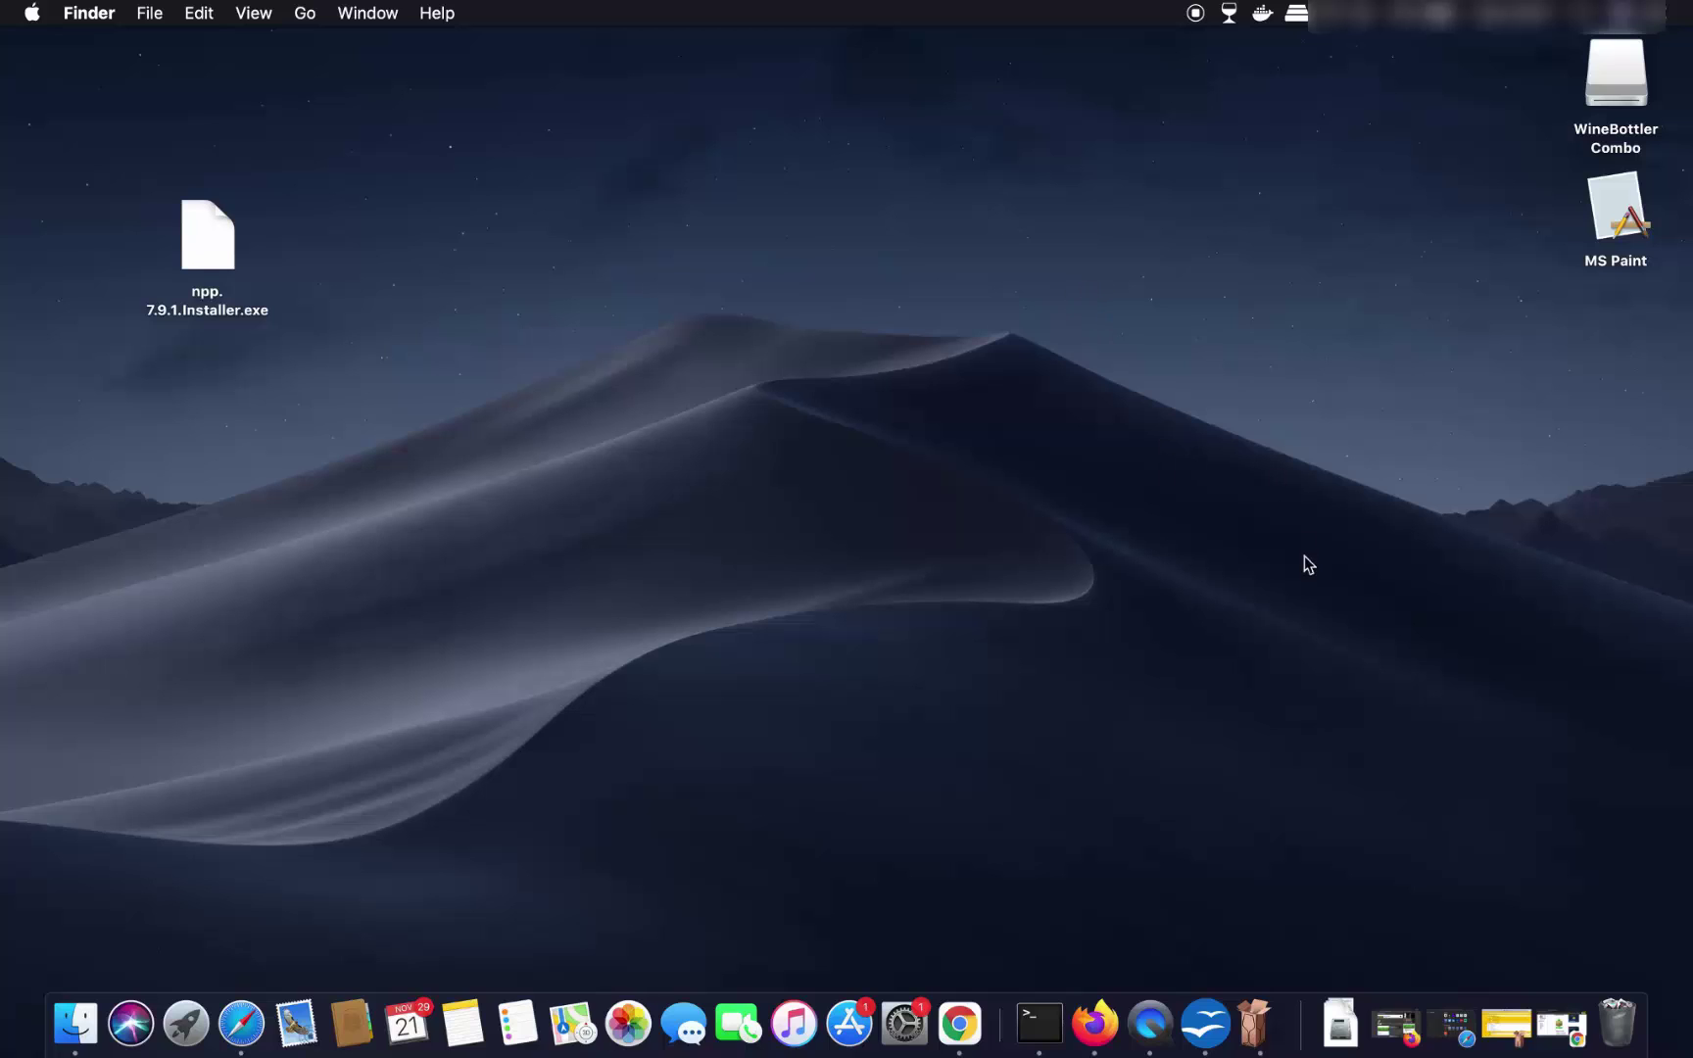
left_click(1506, 1023)
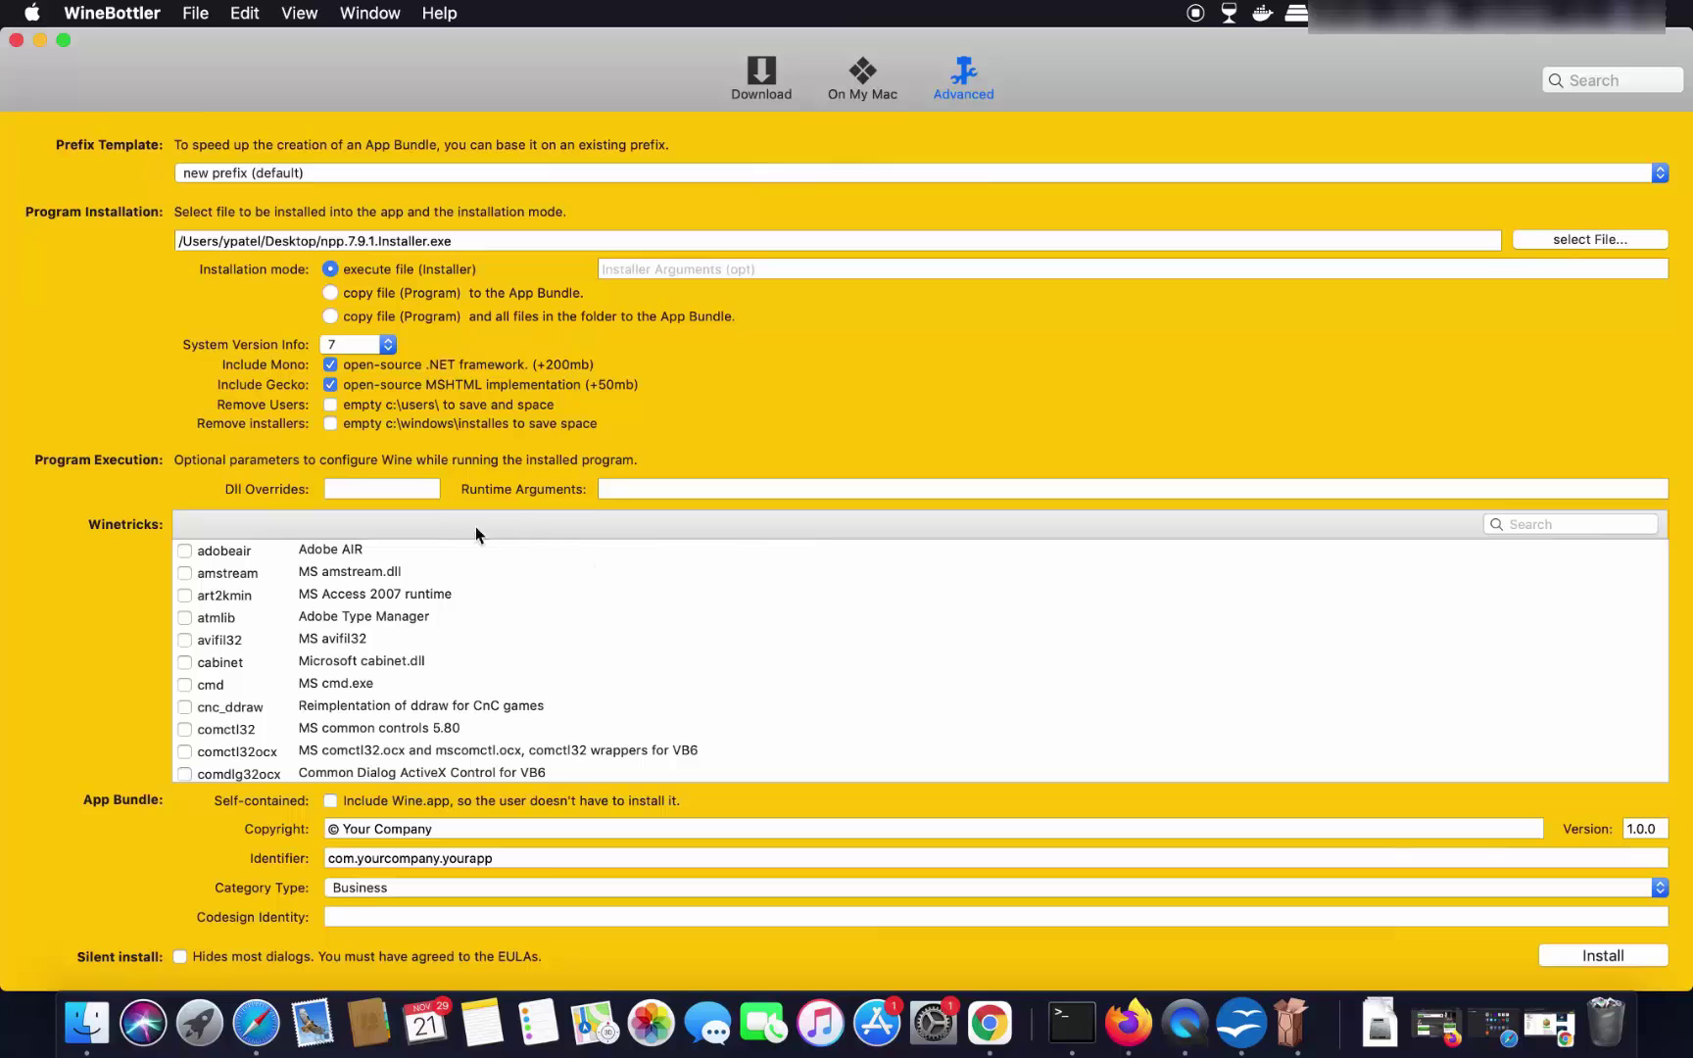
left_click(42, 41)
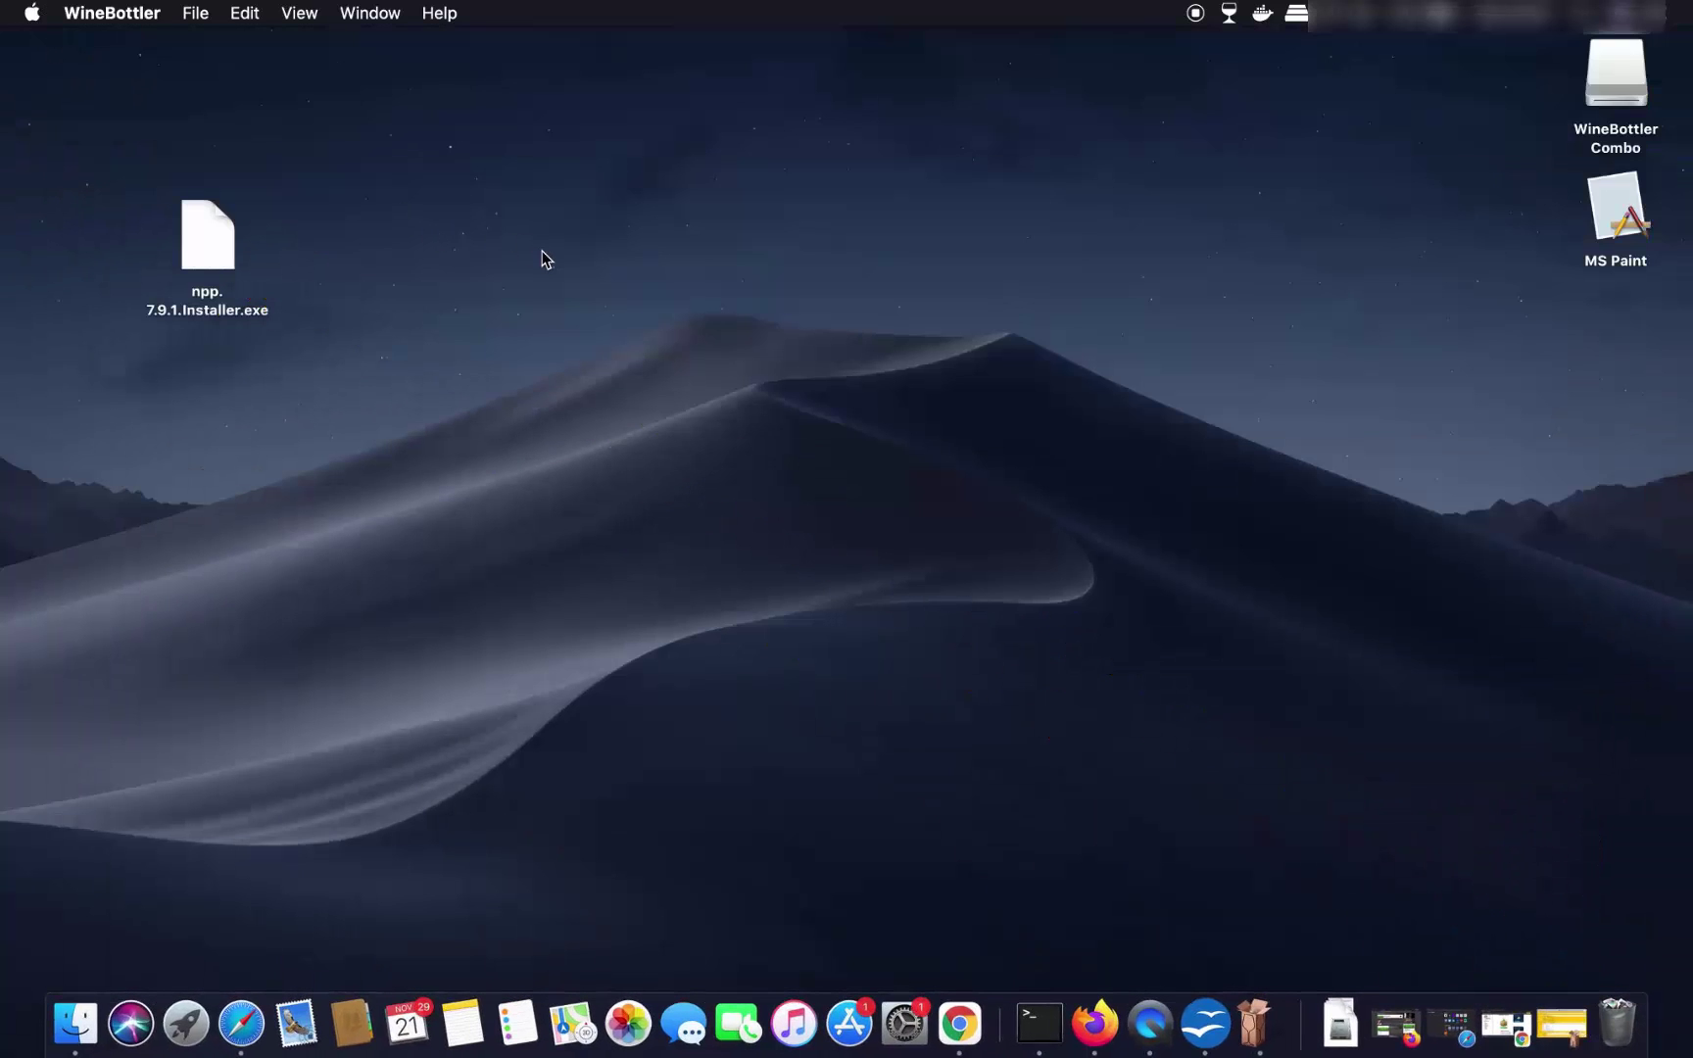